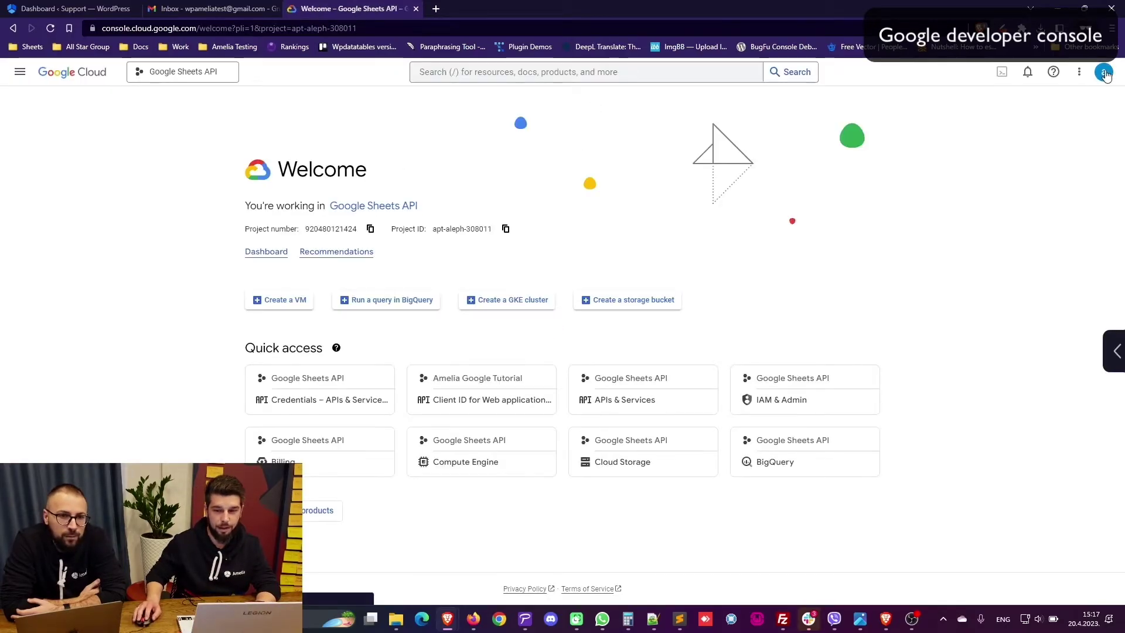
Step: Check which Google account is signed in to Cloud Console, then switch to the WordPress dashboard
click(1104, 73)
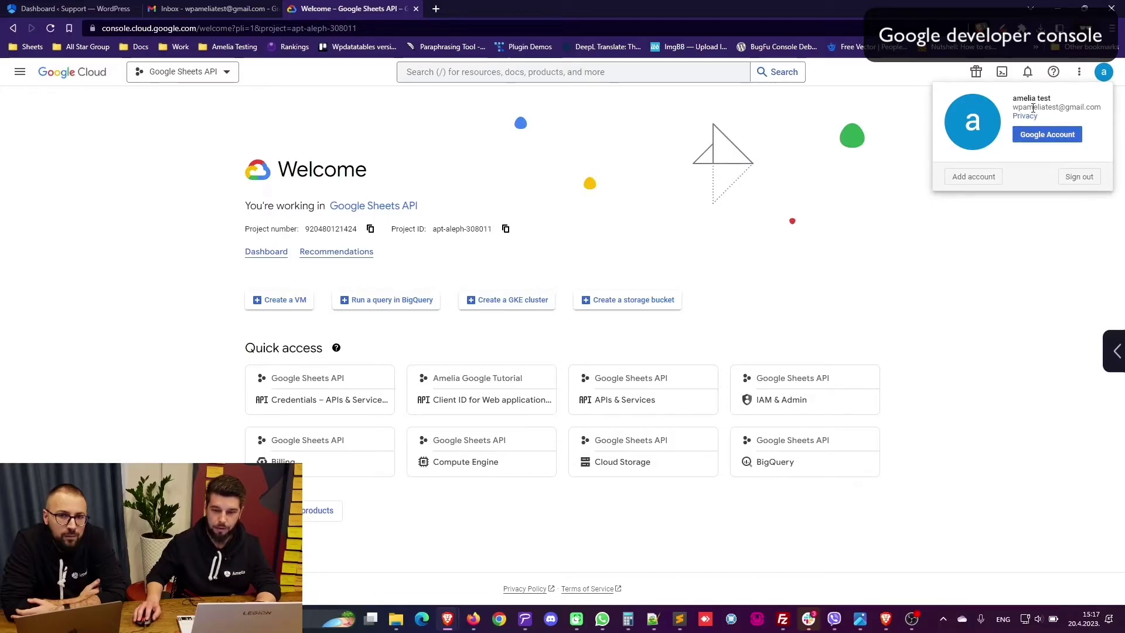
click(1023, 196)
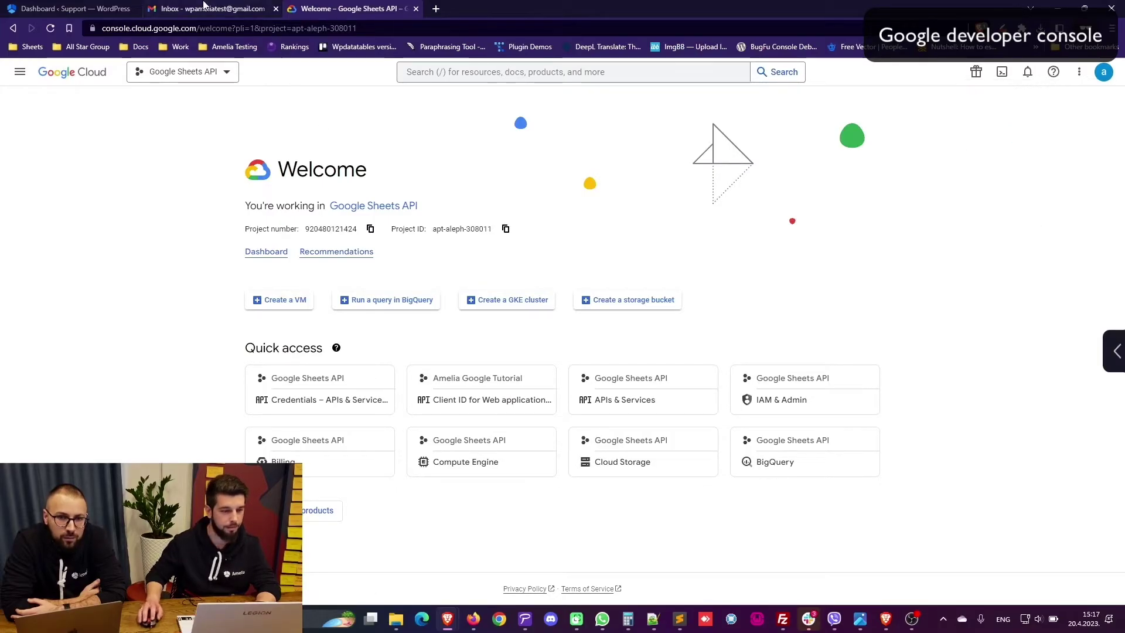
click(214, 8)
click(307, 6)
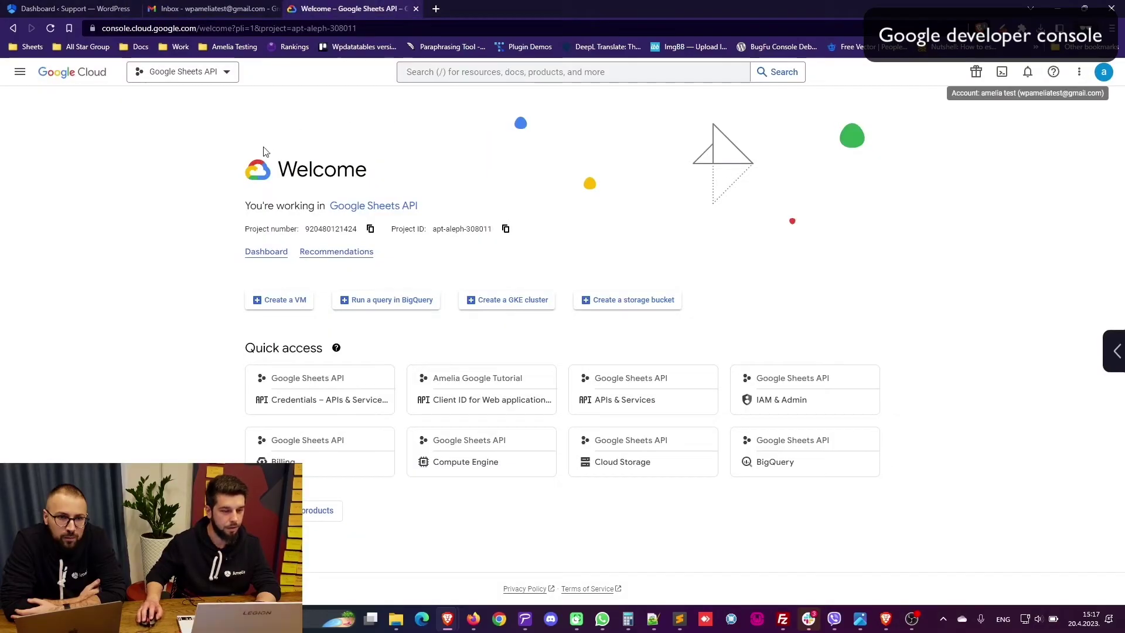
click(75, 7)
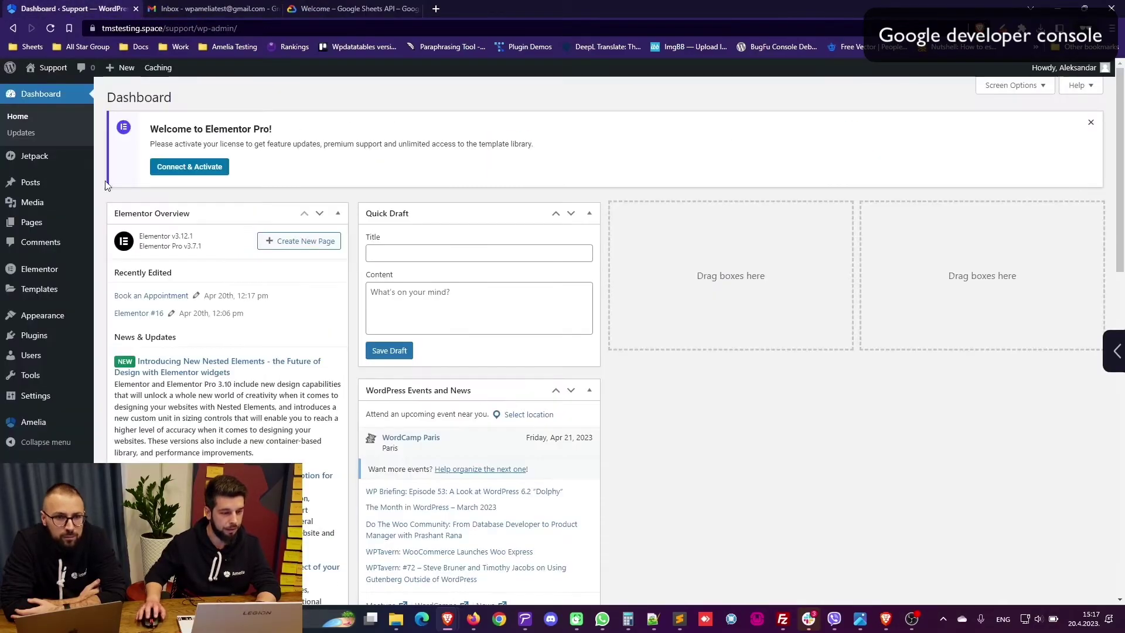
Step: View Amelia's Google Calendar integration settings, with empty Client ID and Secret, then return to Google Cloud
mouse_move(61, 423)
click(120, 570)
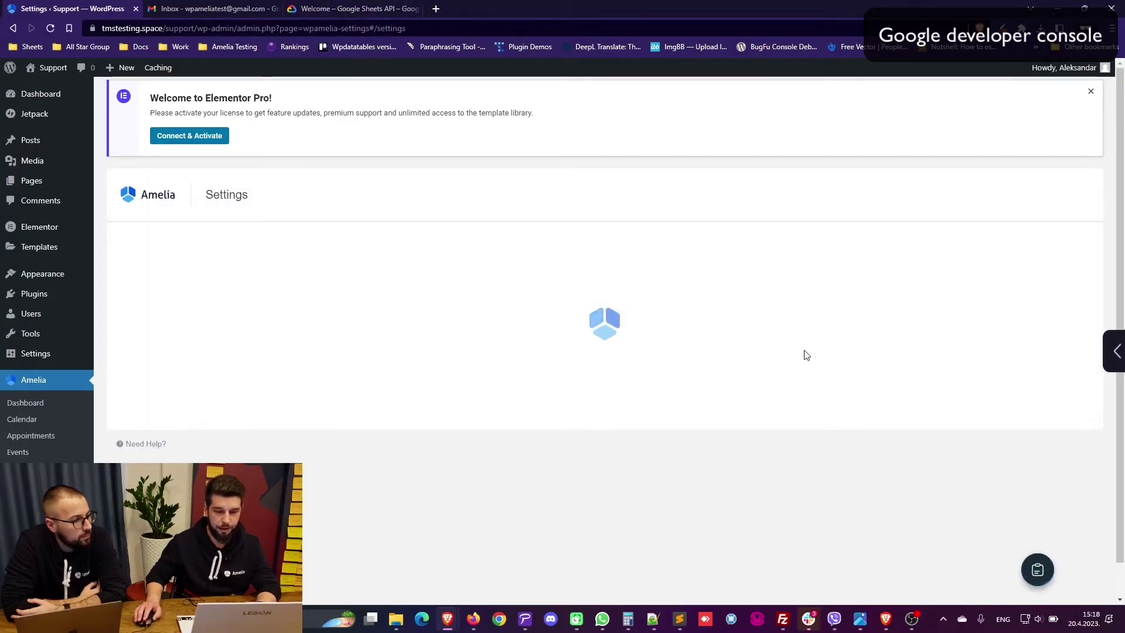
click(859, 449)
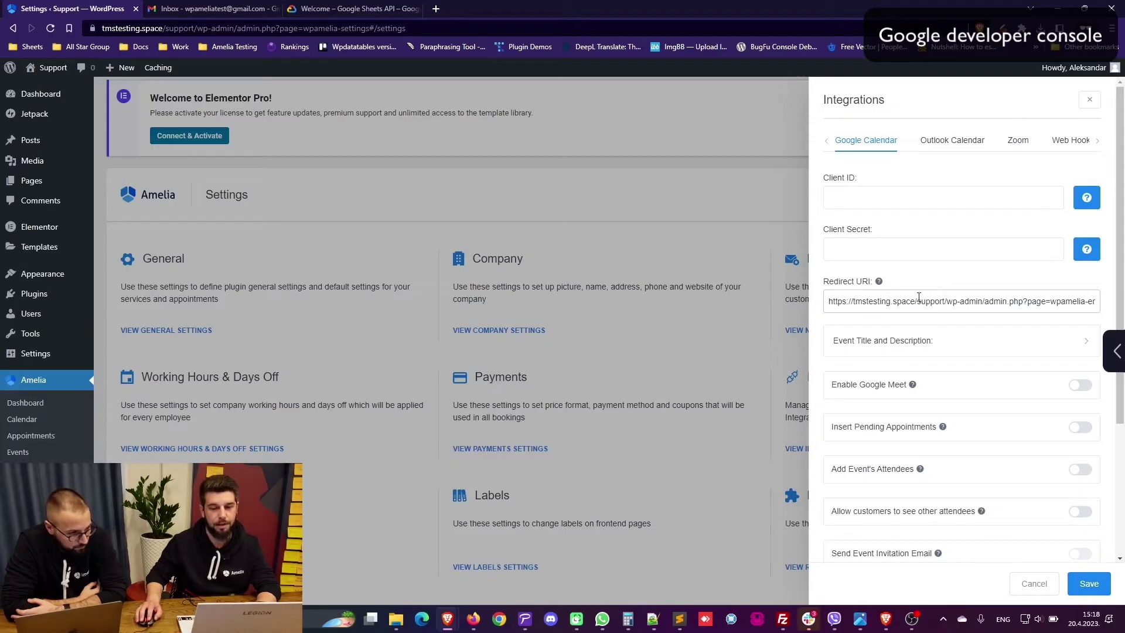
click(359, 12)
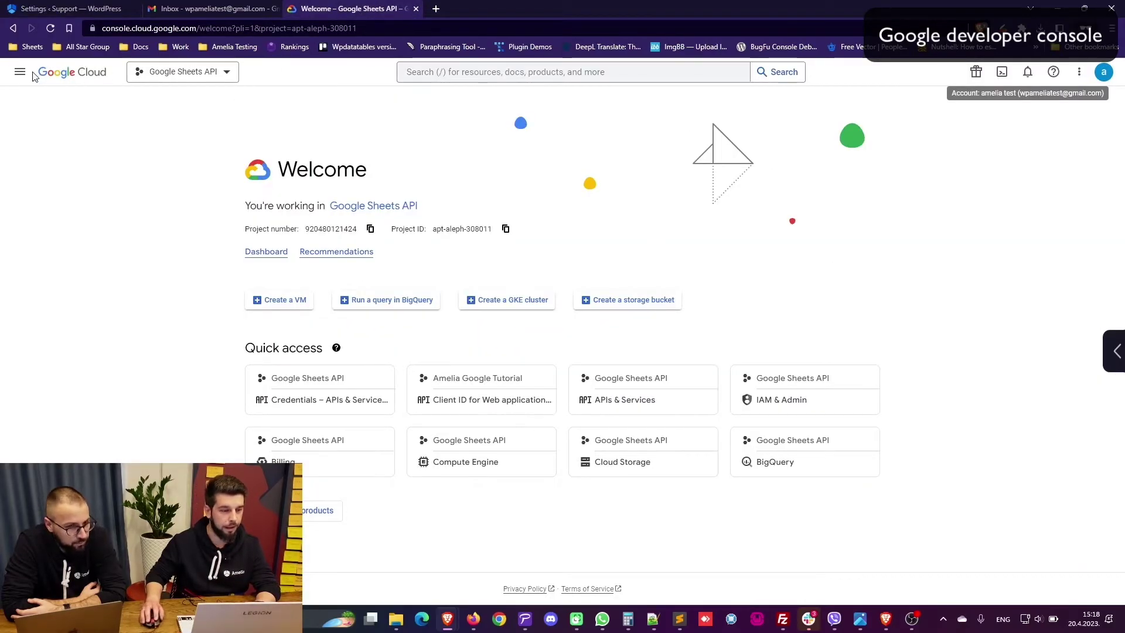
Step: Create a new Google Cloud project named 'Google Calendar Tutorial' under No organization
click(217, 73)
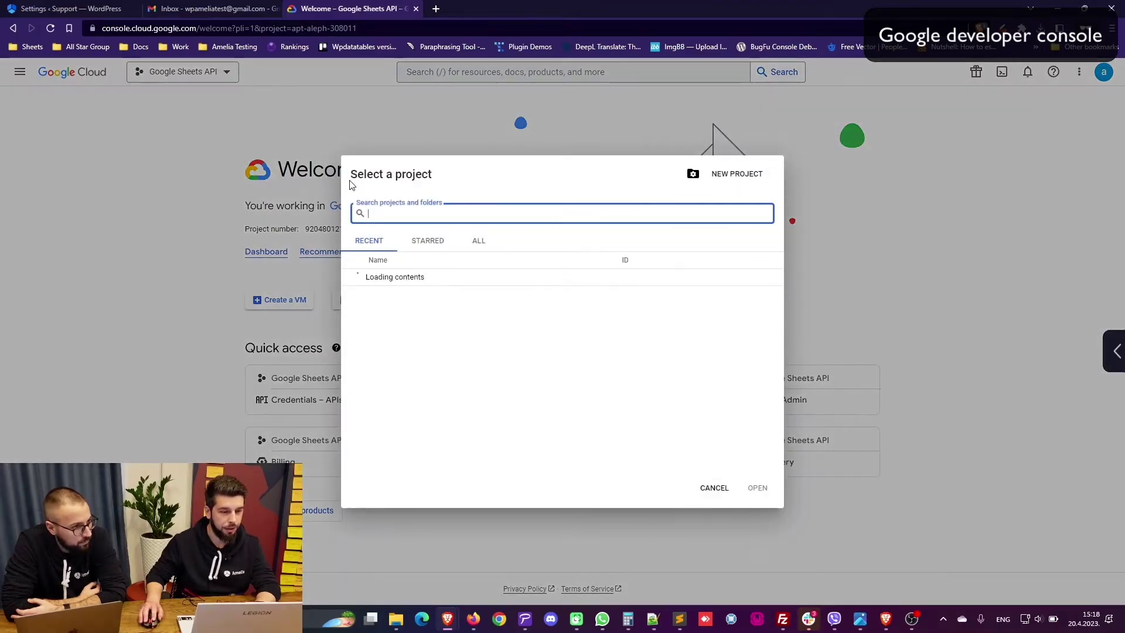
click(738, 175)
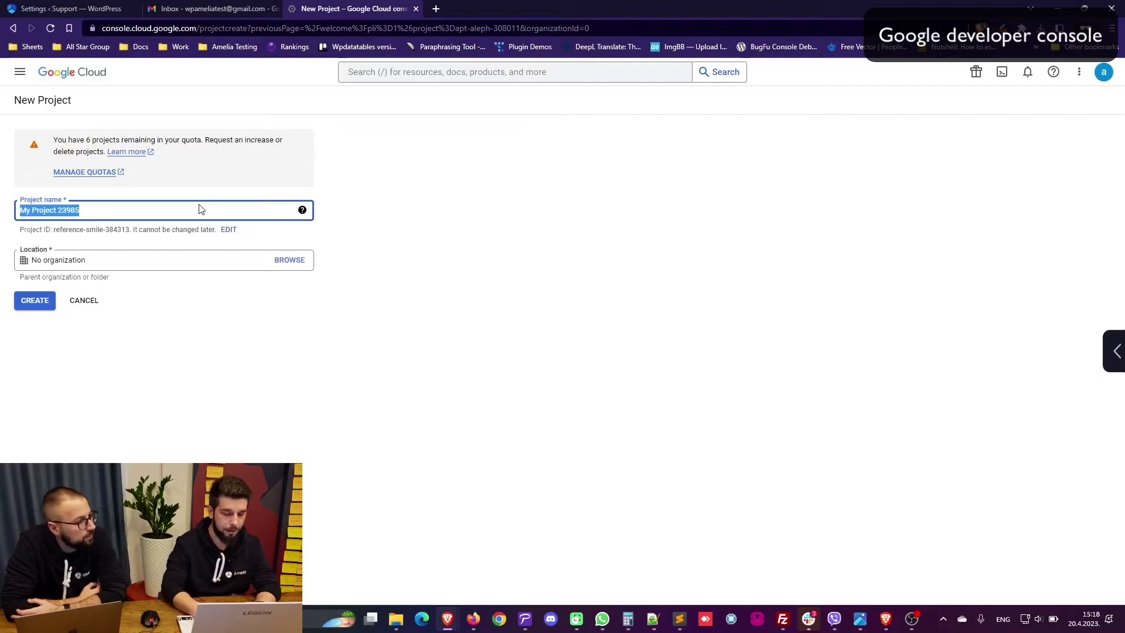
text(Google )
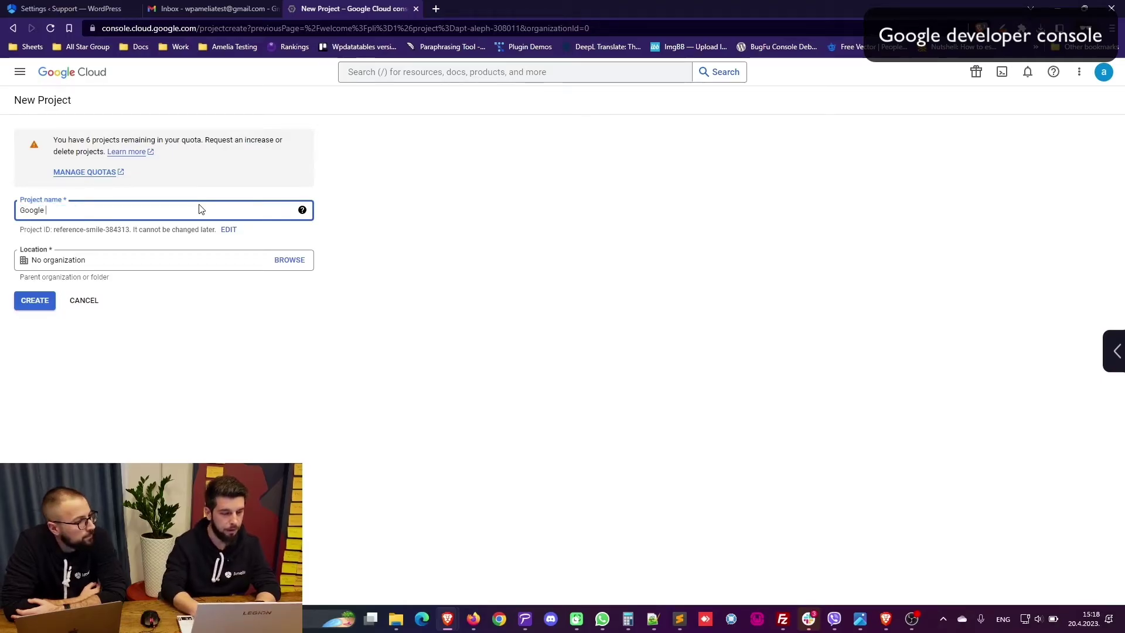
text(Calendar T)
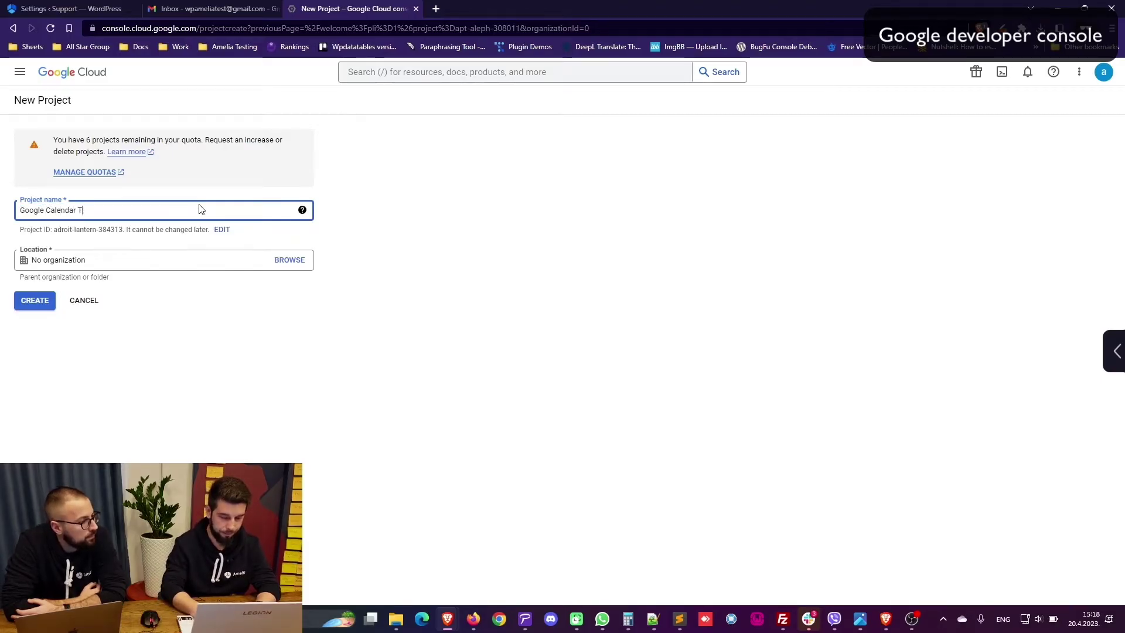
text(utorial)
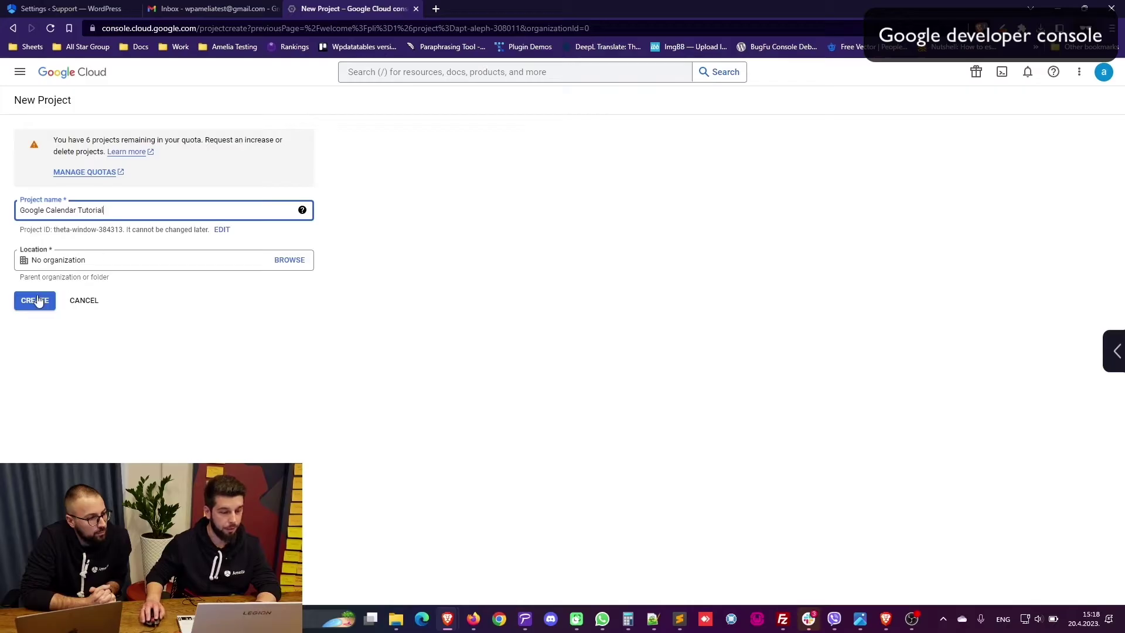
click(38, 300)
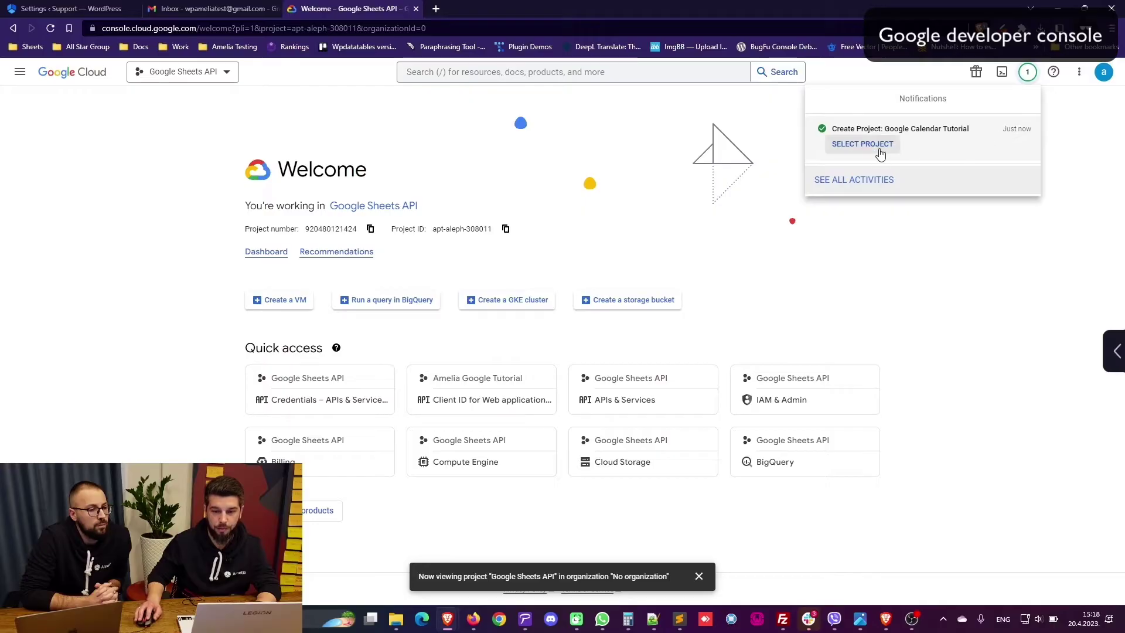
Step: Switch to the Google Calendar Tutorial project and go to the APIs & Services Library
click(881, 150)
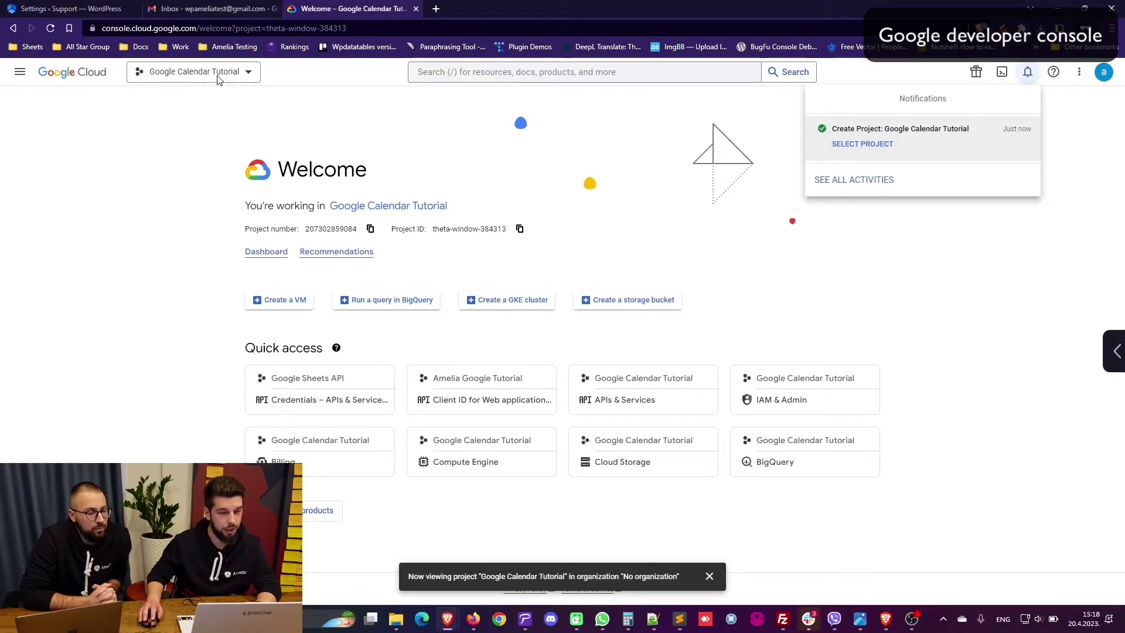
click(20, 73)
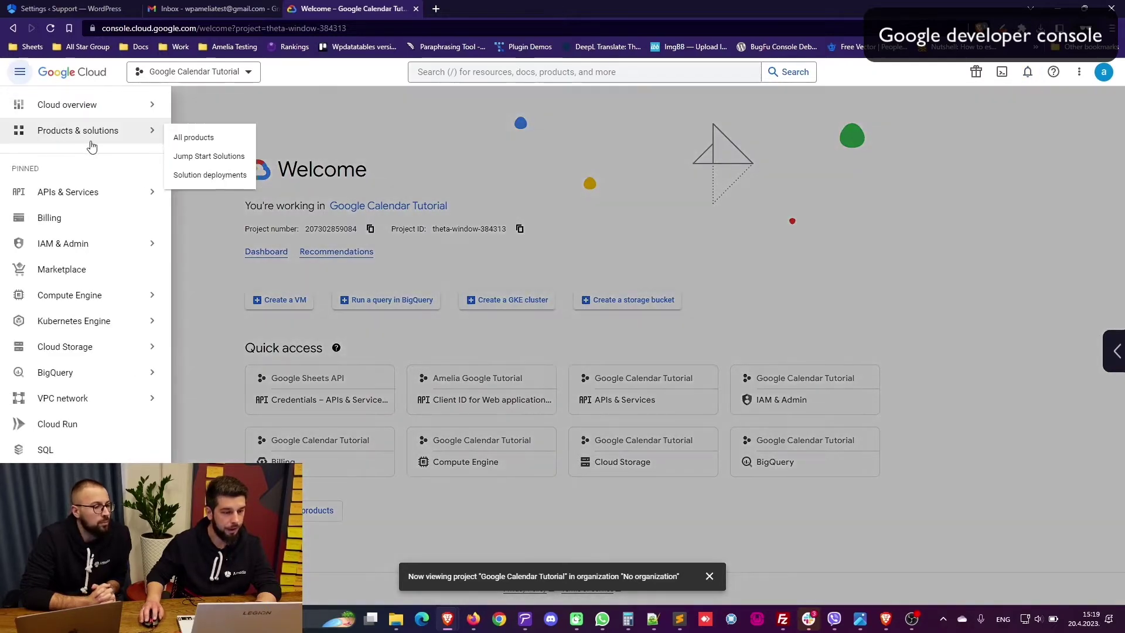
mouse_move(80, 190)
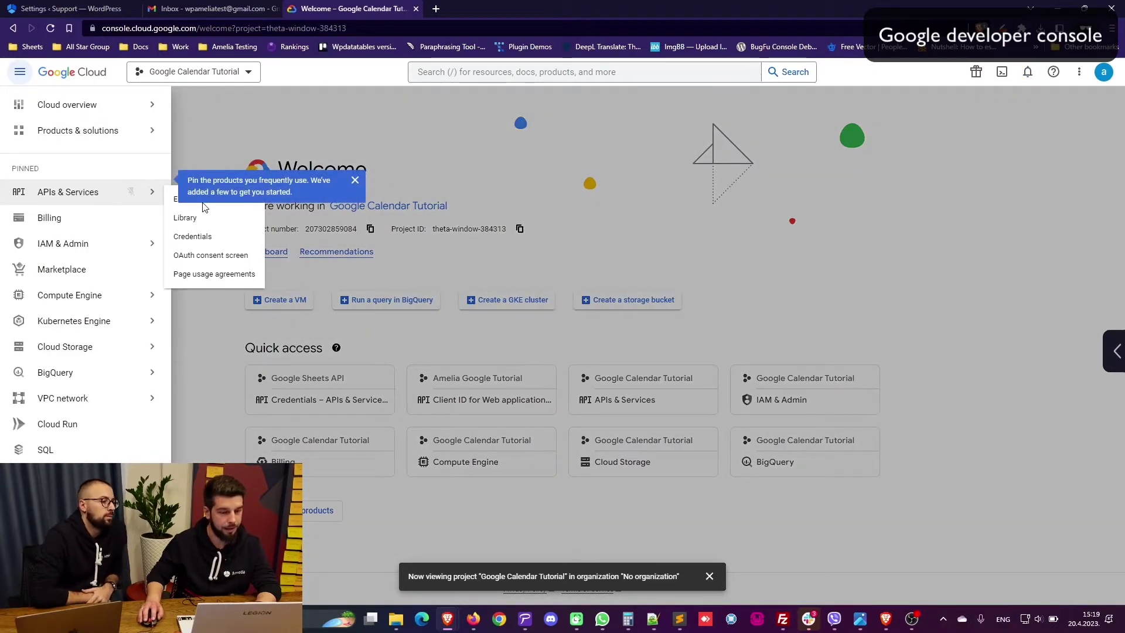
click(188, 220)
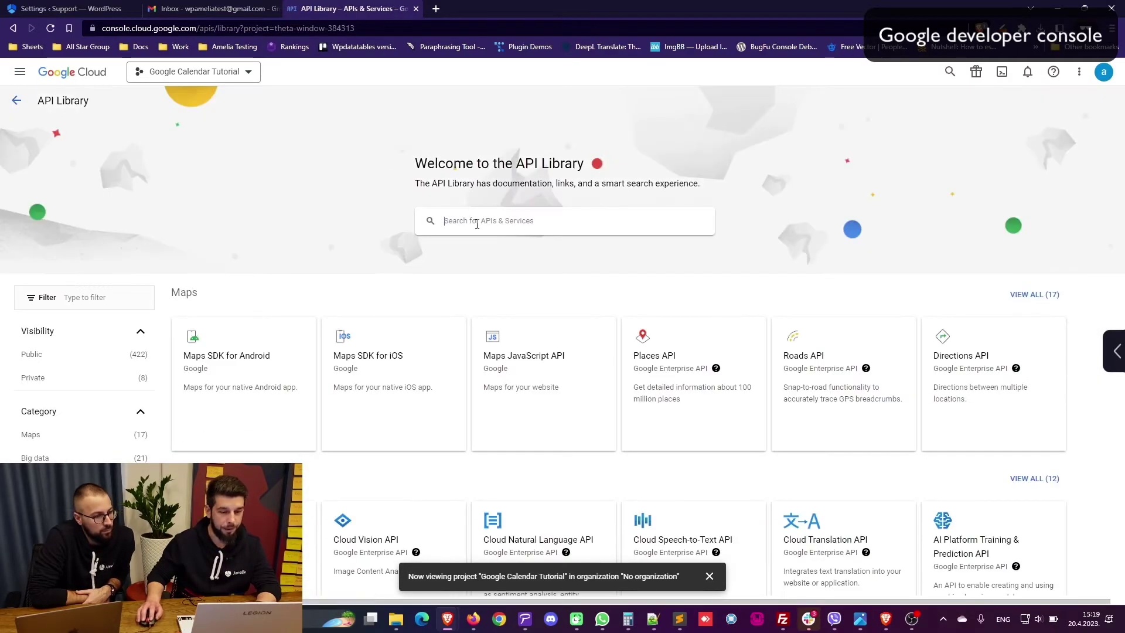
Step: Search the library for 'google calendar api' and open the Google Calendar API details
click(477, 225)
text(google c)
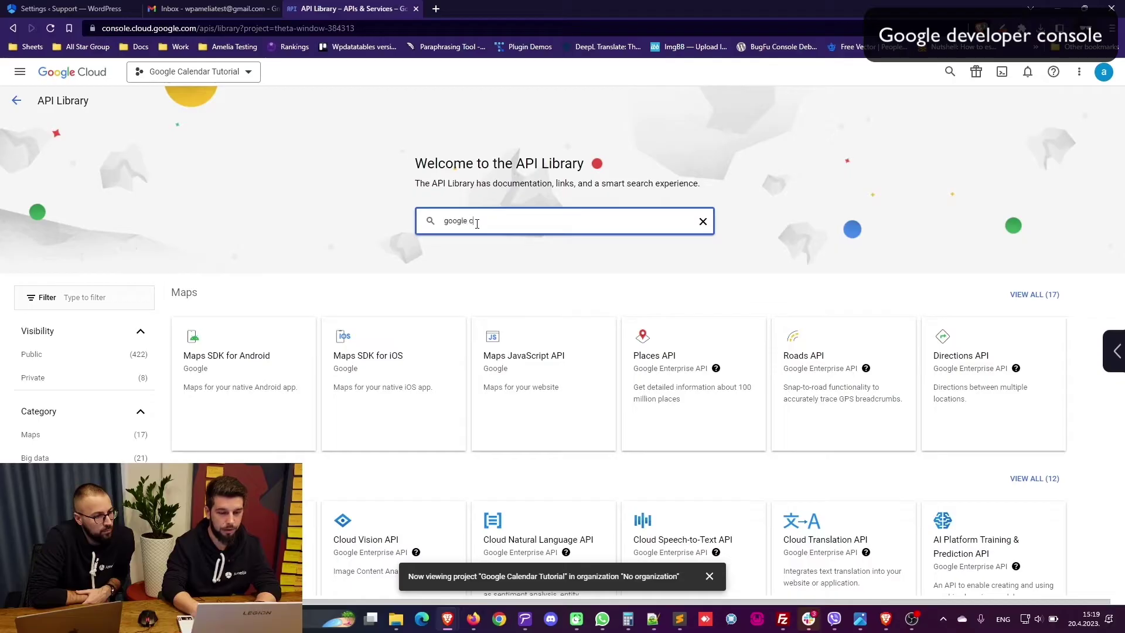
text(alen)
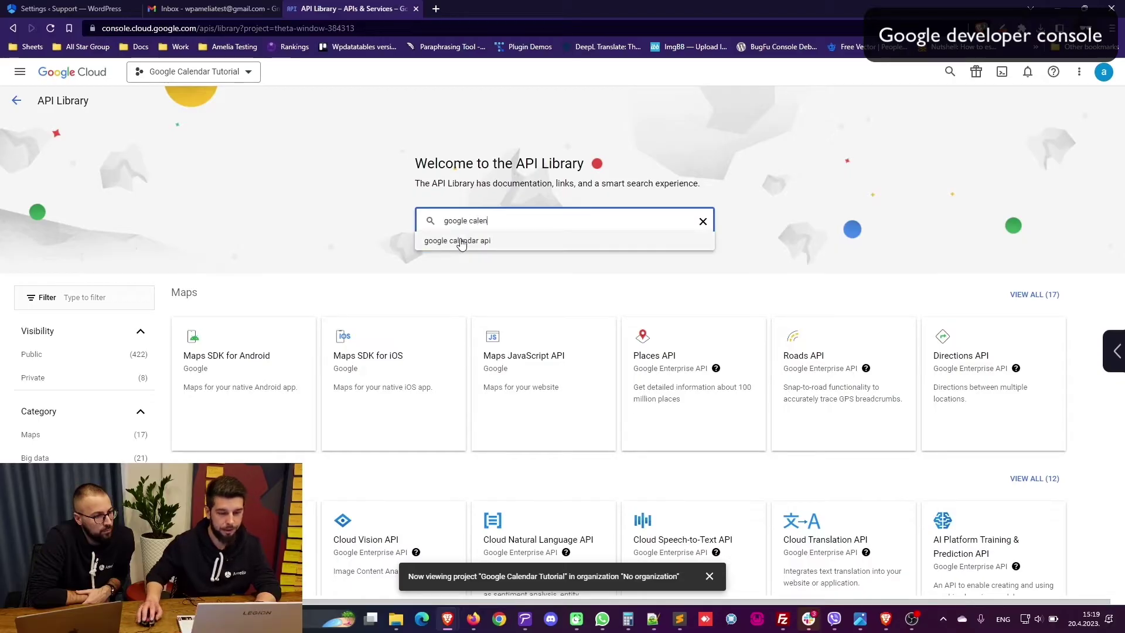
click(461, 241)
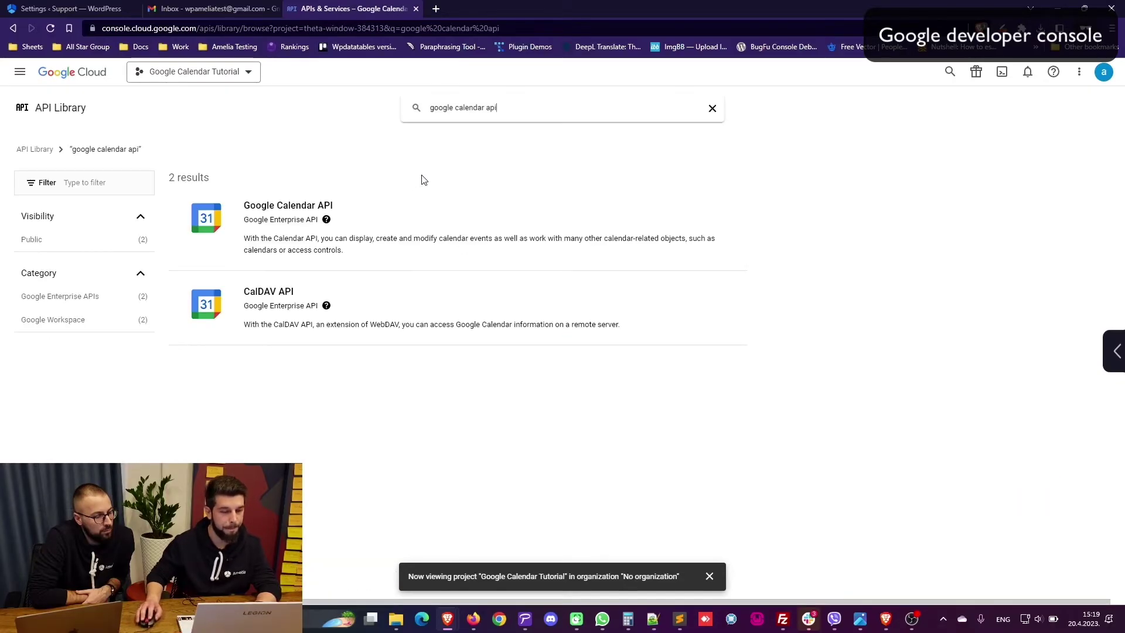
click(291, 217)
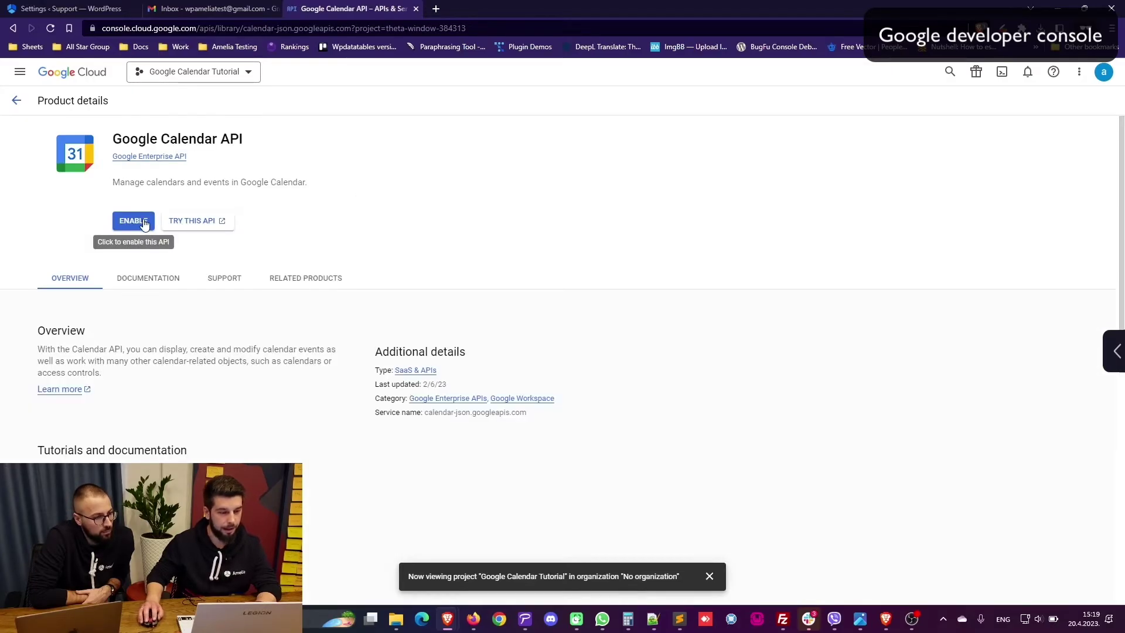
Step: Enable the Google Calendar API and start the Create Credentials wizard
click(140, 221)
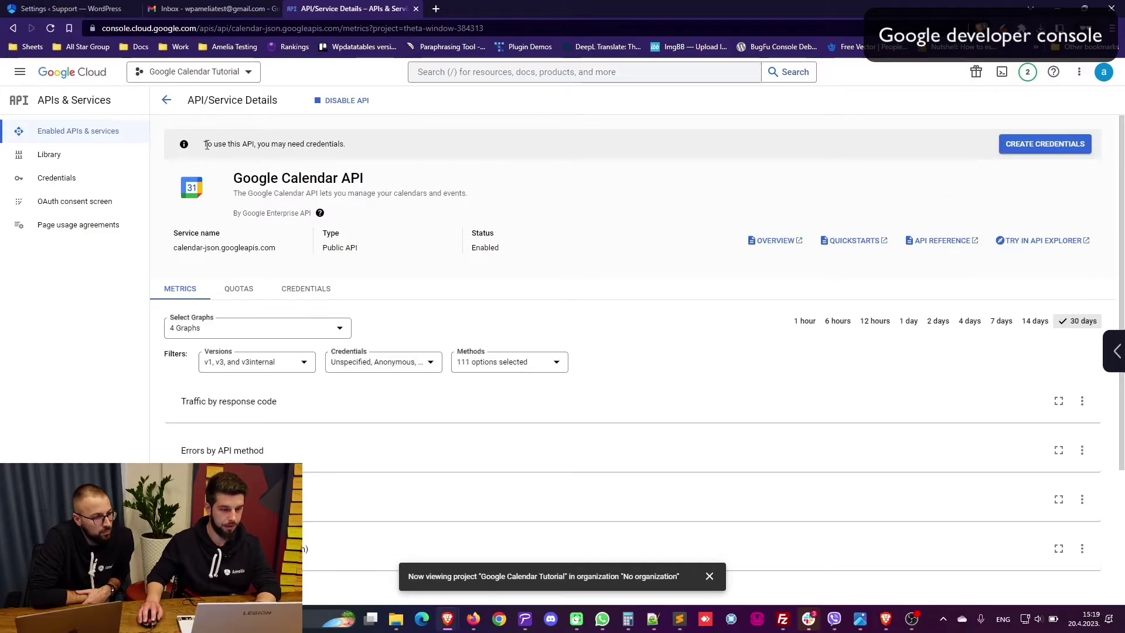
triple_click(298, 143)
click(361, 148)
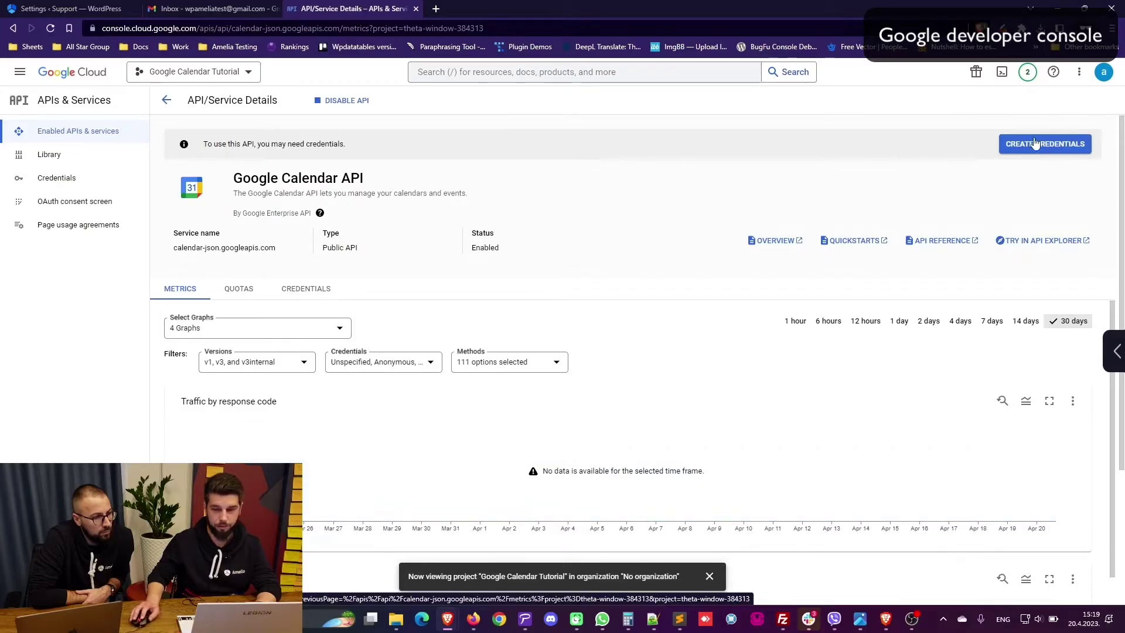
click(1046, 143)
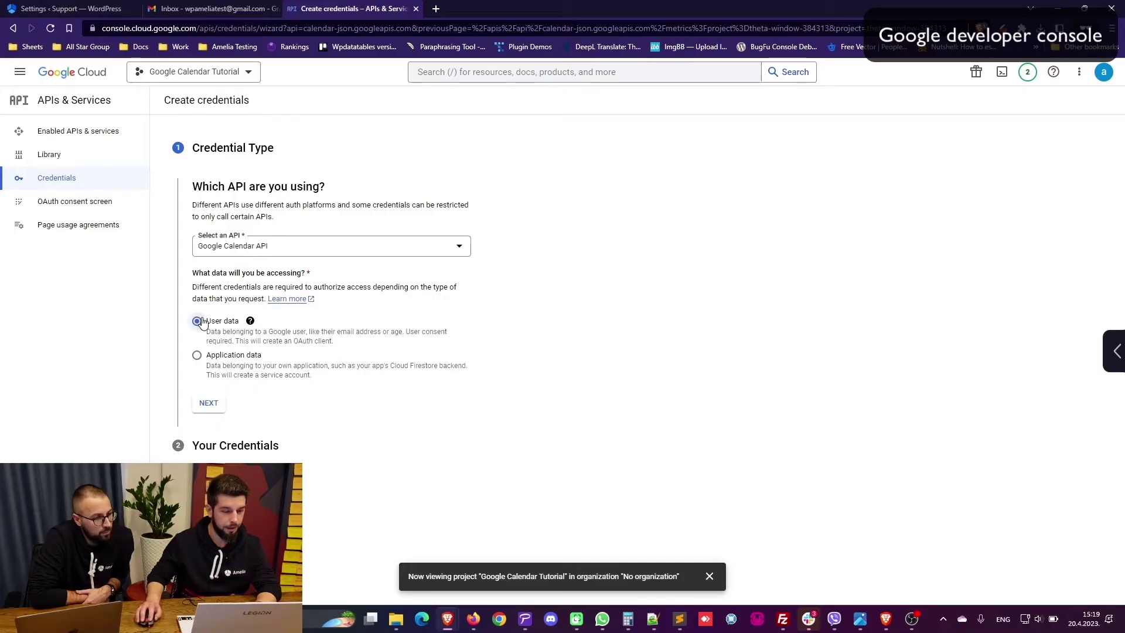
Step: Name the consent-screen app 'Amelia' and set the account e-mail as user support contact
click(209, 403)
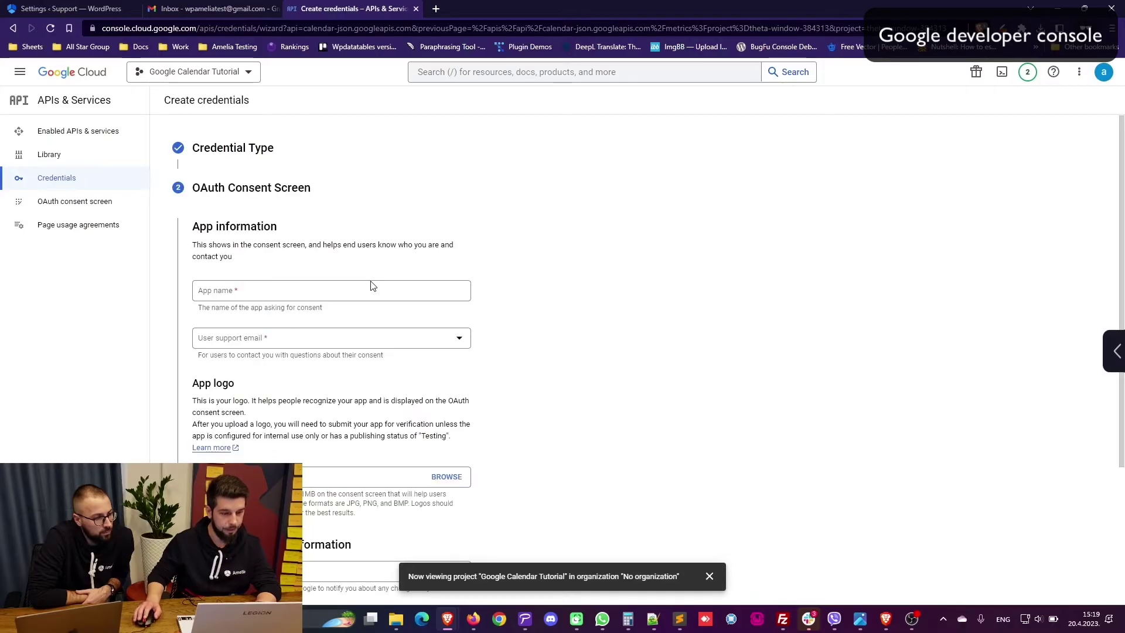
click(275, 286)
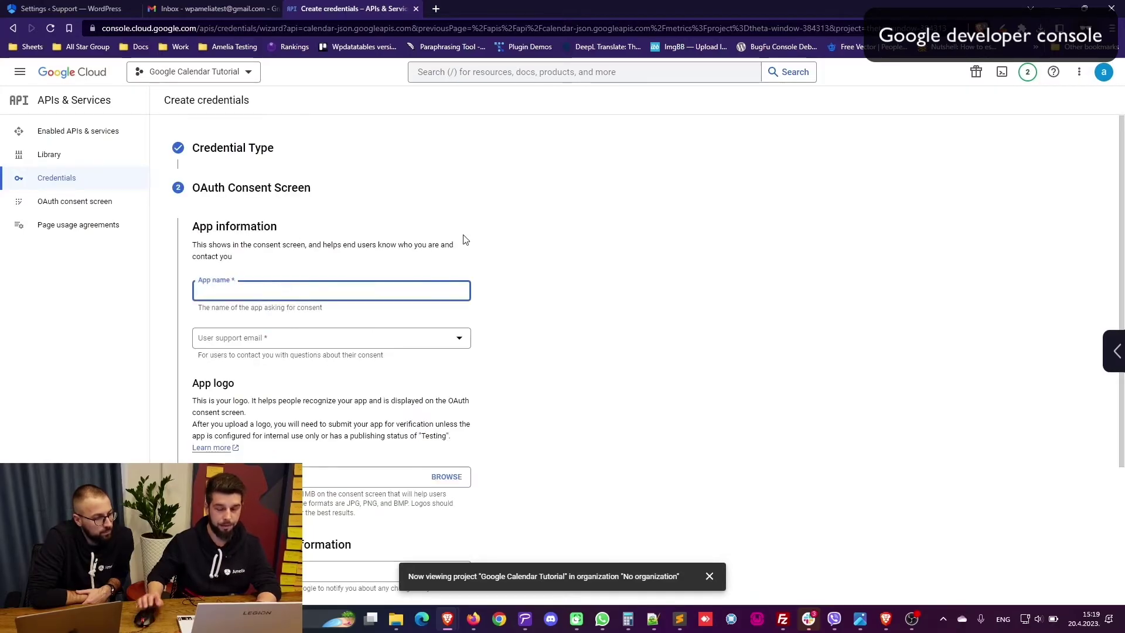
text(Amelia)
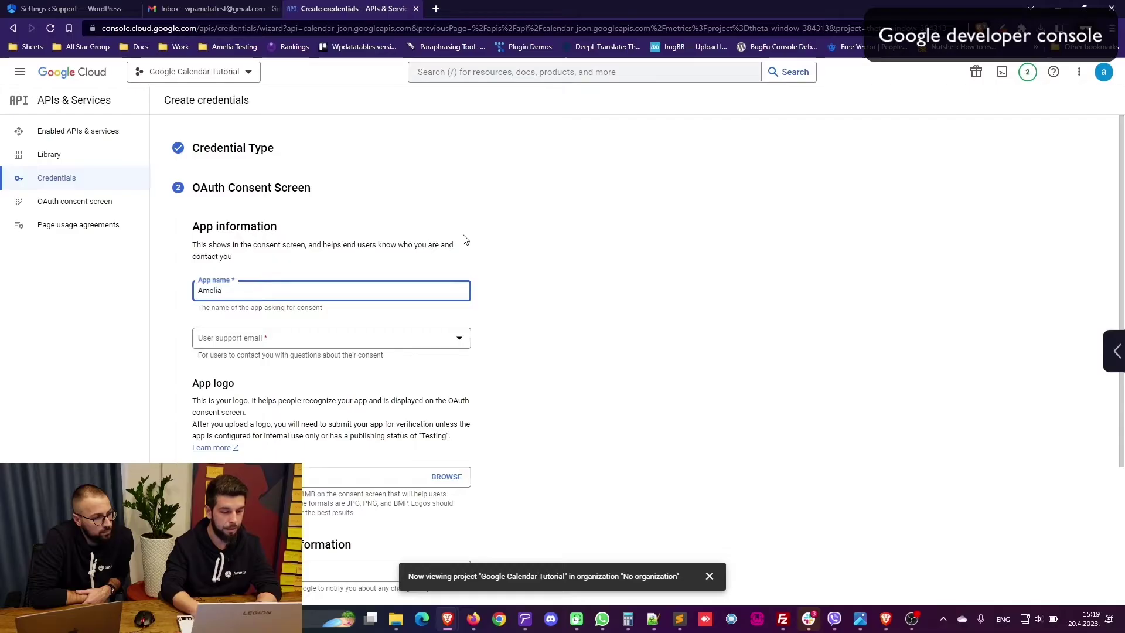
click(305, 346)
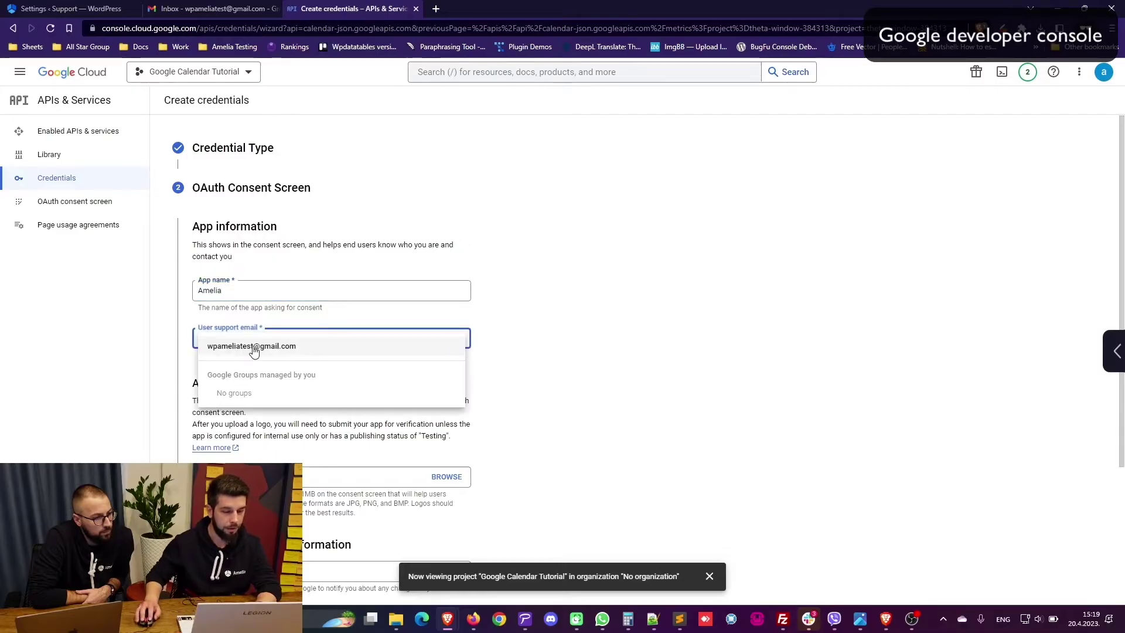
click(254, 348)
Step: Enter the developer contact e-mail, save the consent screen, and skip the optional scopes
scroll(321, 292, down, 2)
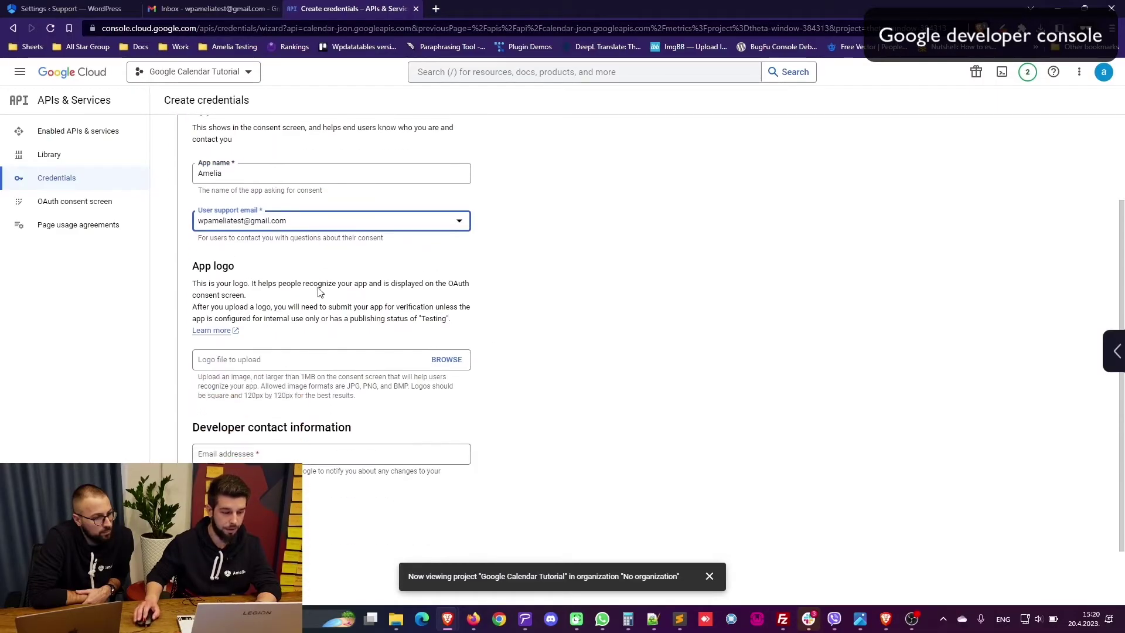
scroll(304, 308, down, 1)
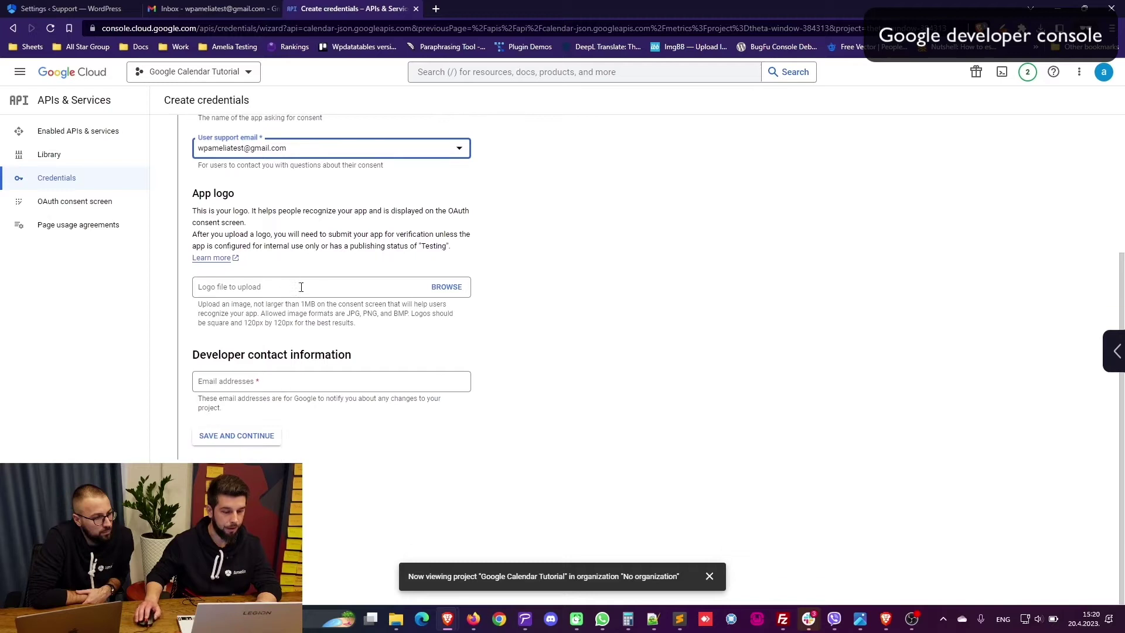
click(231, 382)
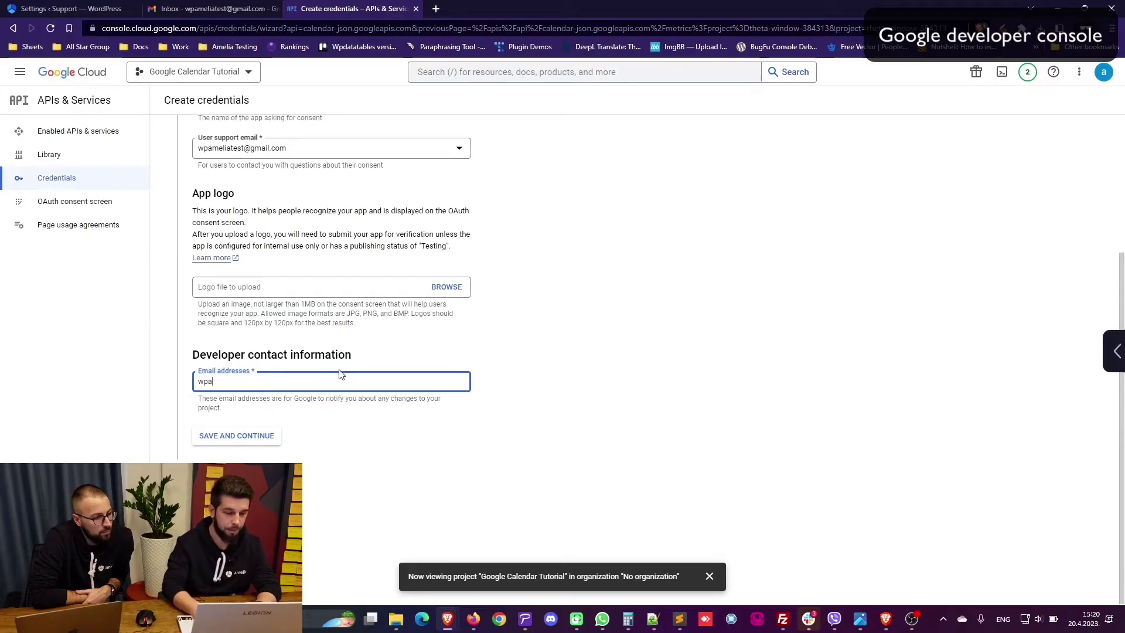
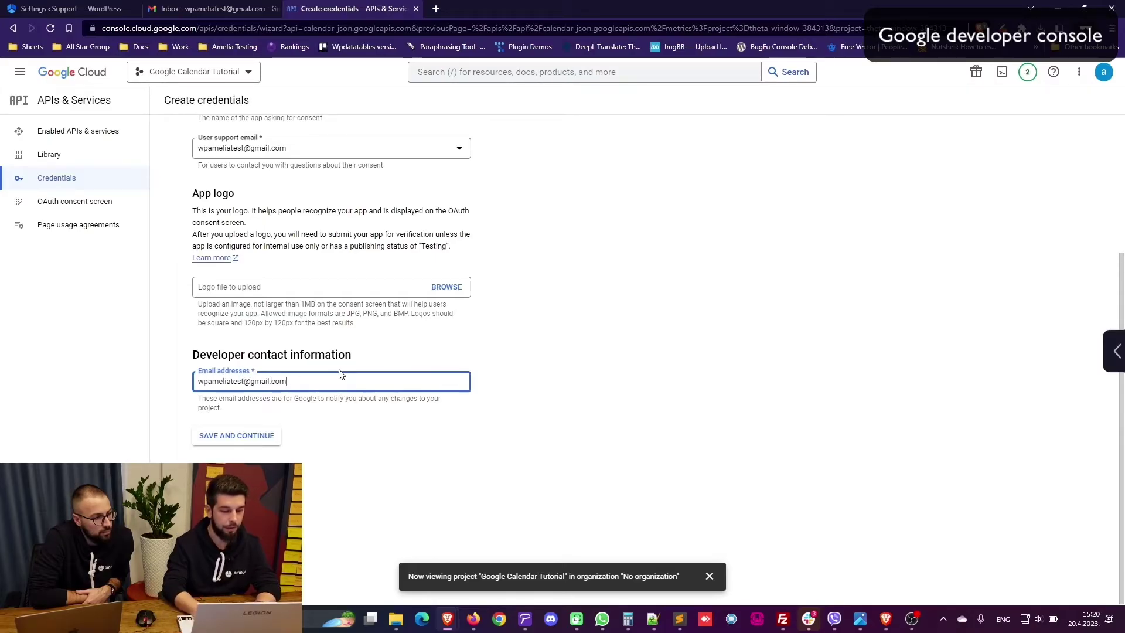
click(232, 439)
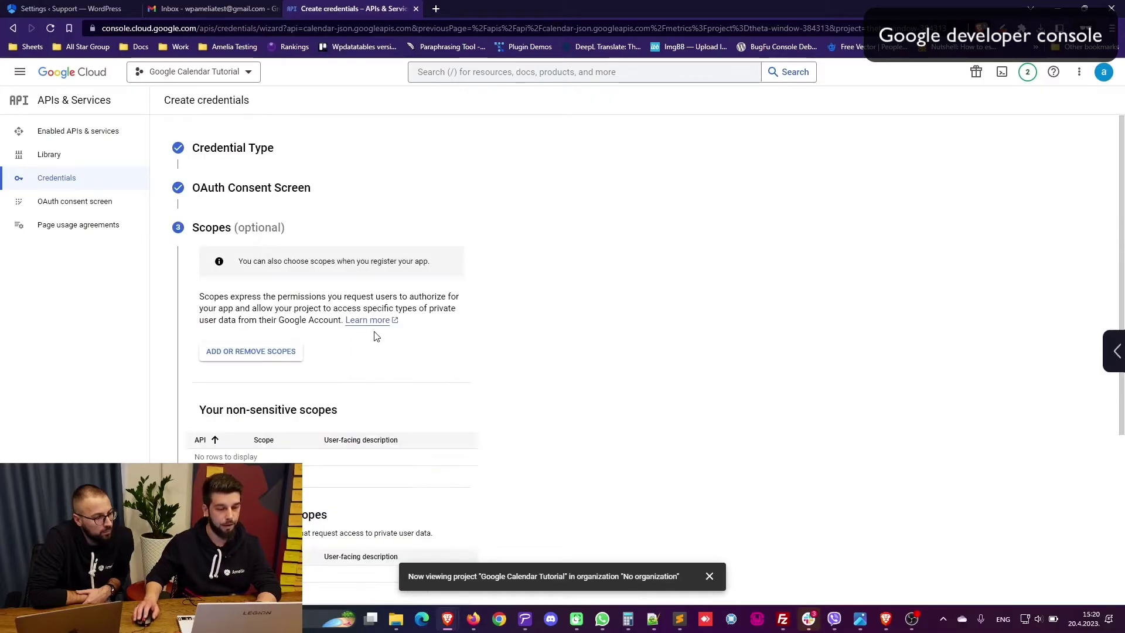
scroll(194, 236, down, 4)
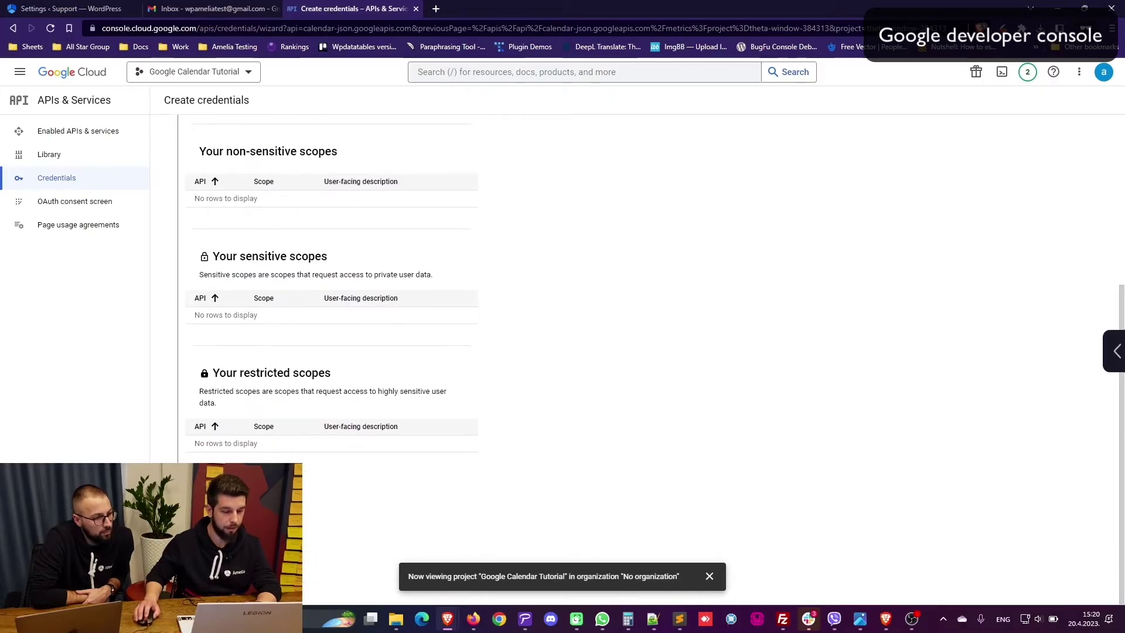
scroll(296, 319, up, 3)
scroll(275, 329, down, 3)
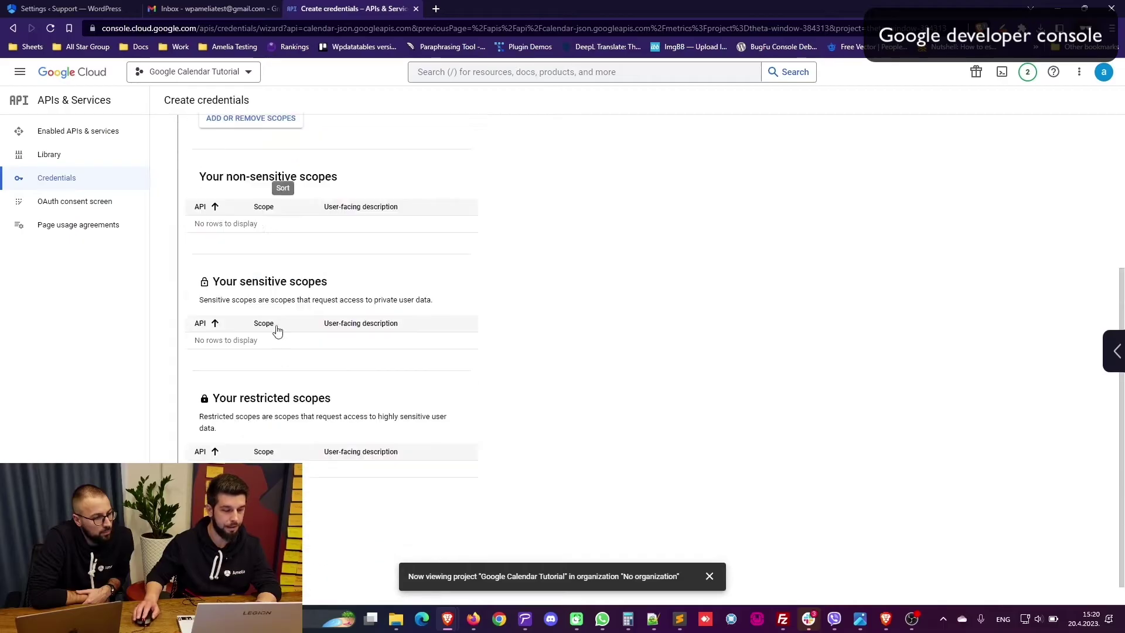
click(230, 488)
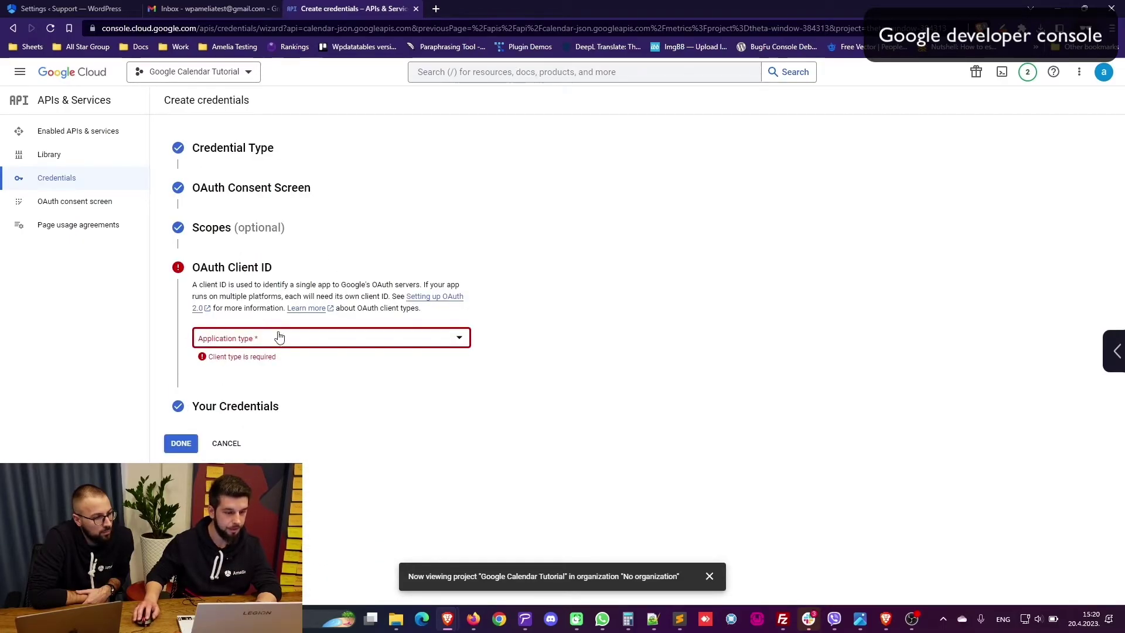
Step: Publish the Amelia app's OAuth consent screen to production
click(244, 342)
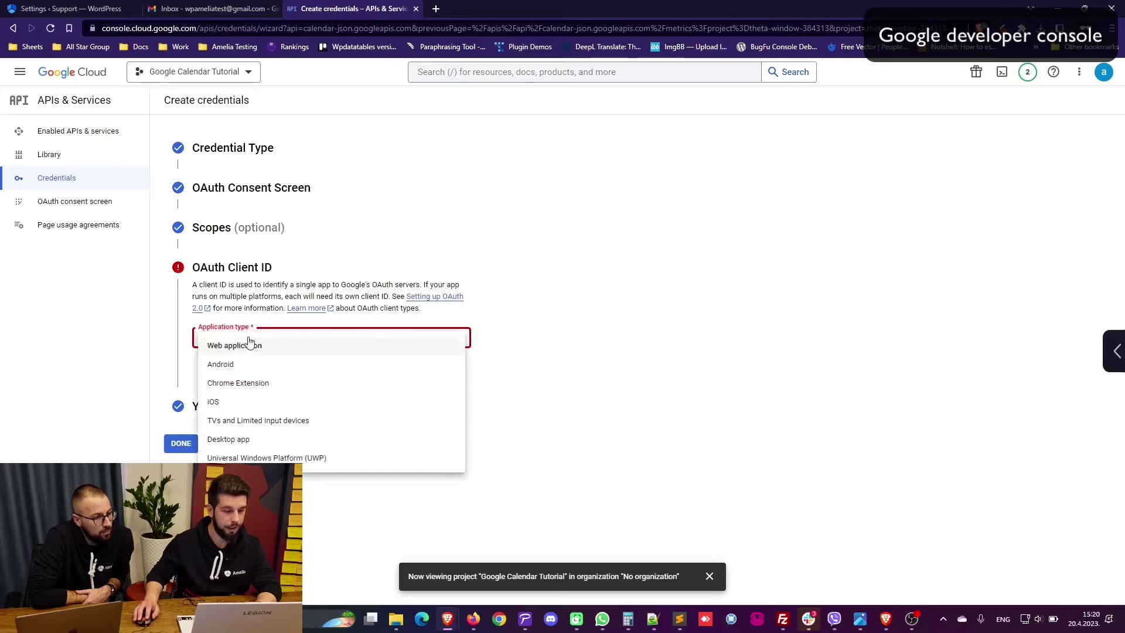
click(56, 199)
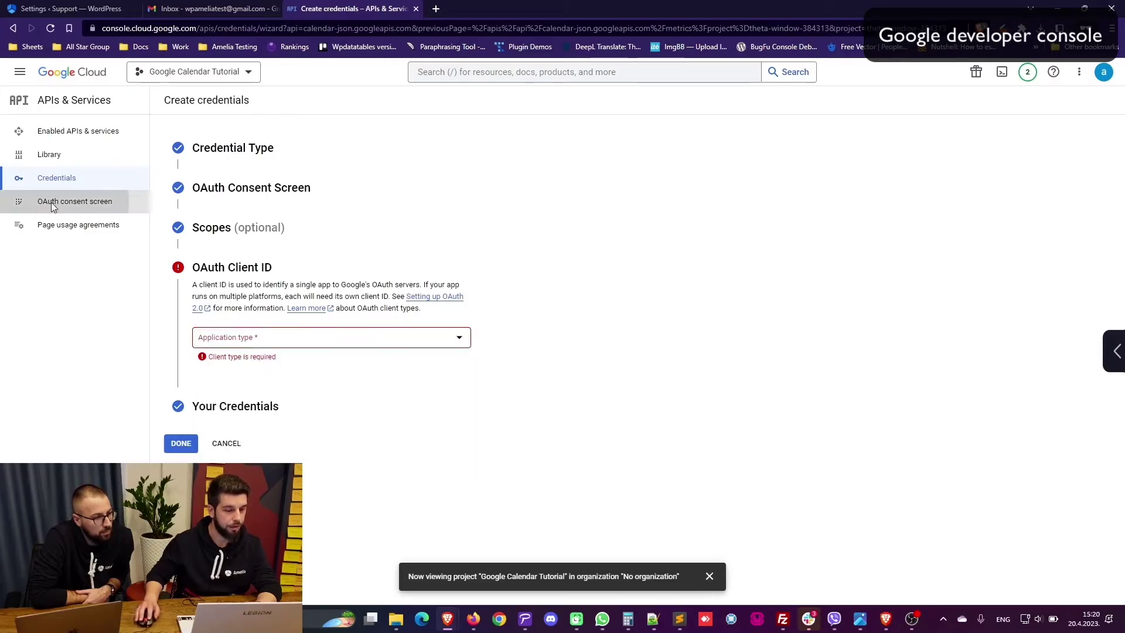
click(69, 201)
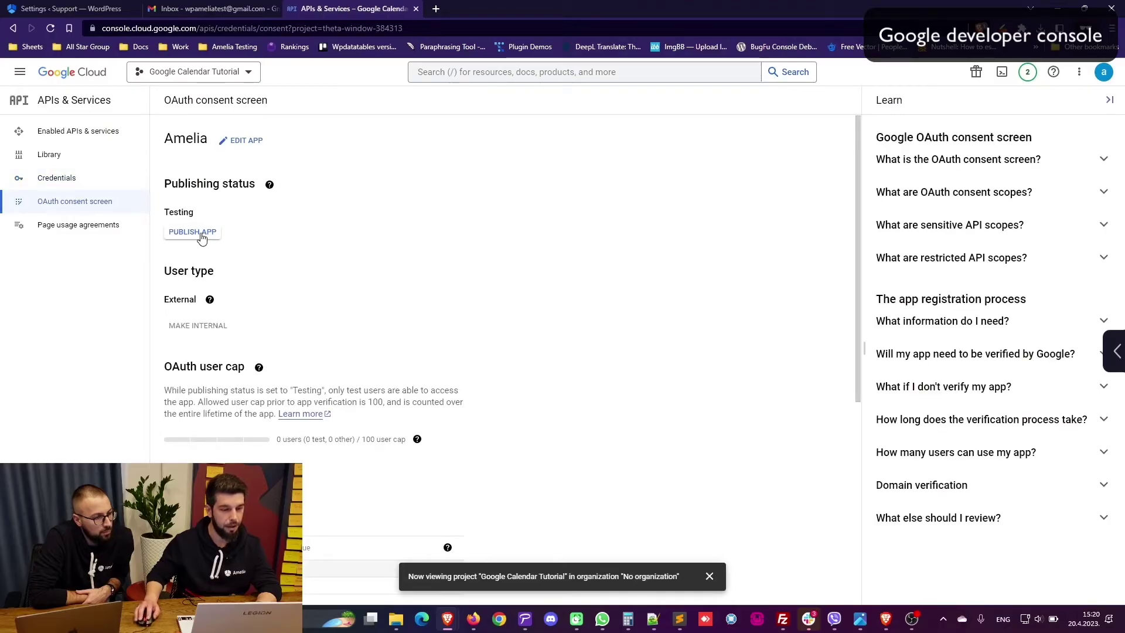
click(200, 234)
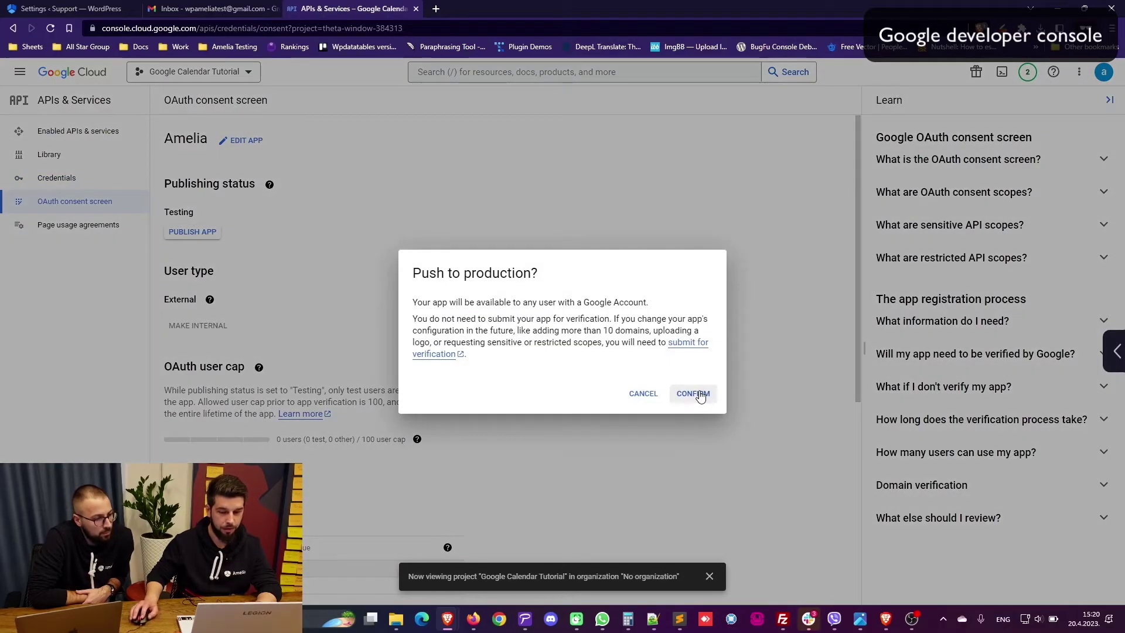
click(700, 396)
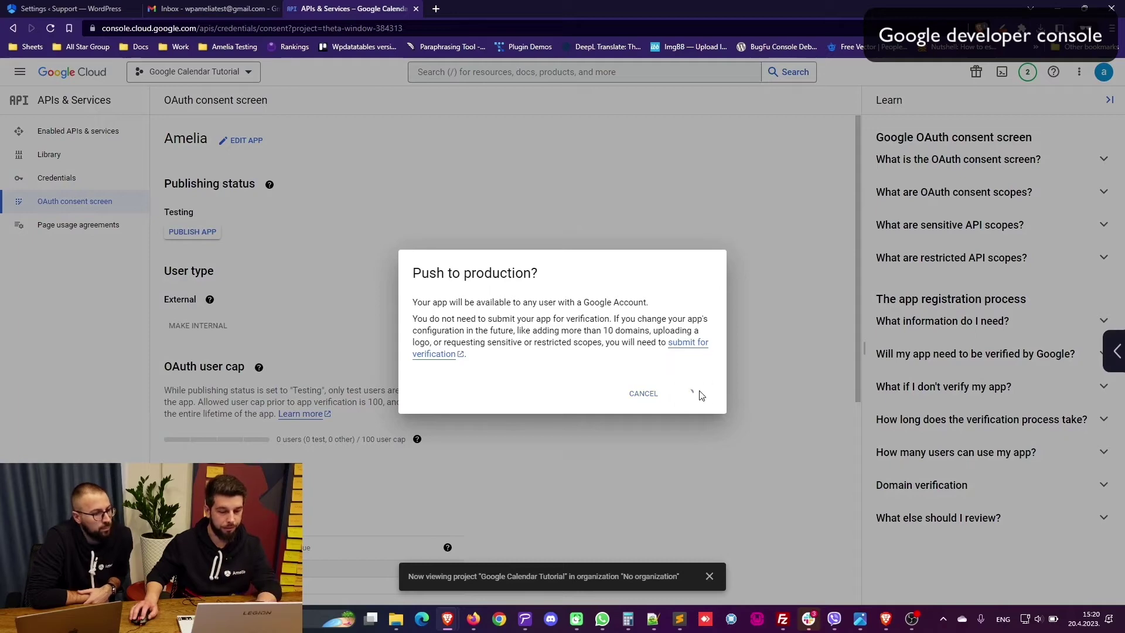
Step: Open the project's Credentials list, which has no OAuth clients yet
scroll(384, 323, down, 5)
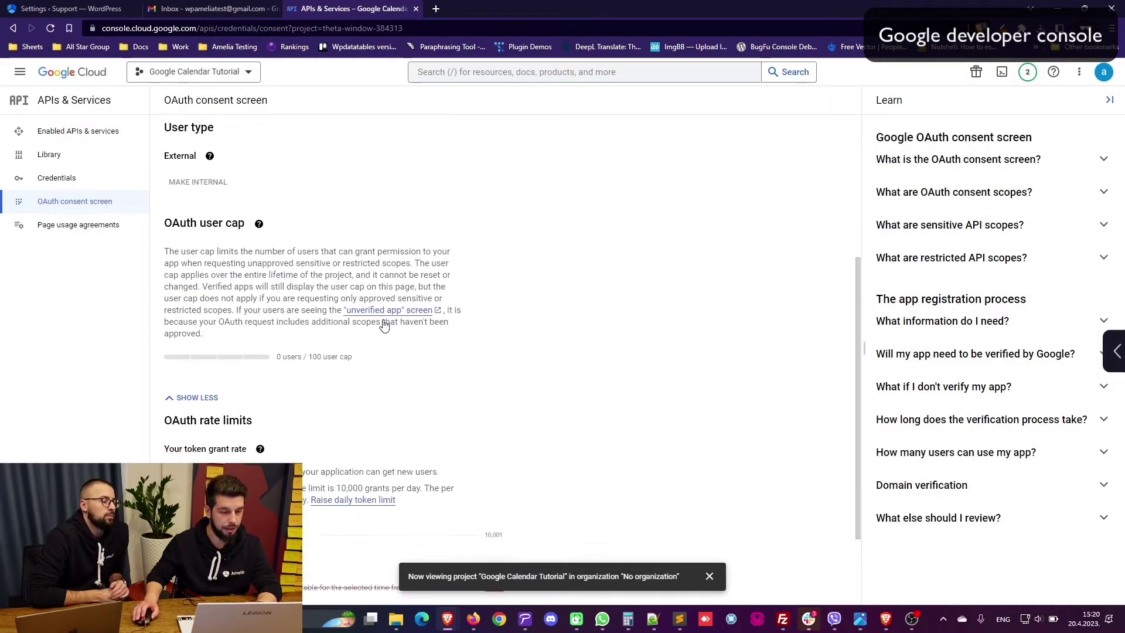
scroll(354, 314, up, 3)
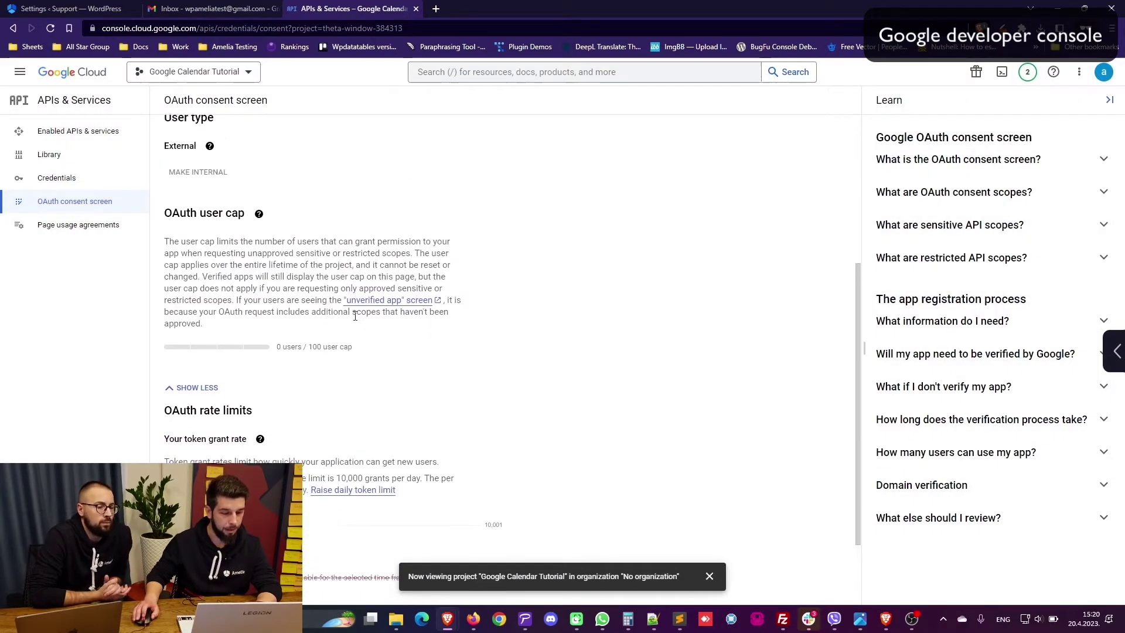
click(67, 178)
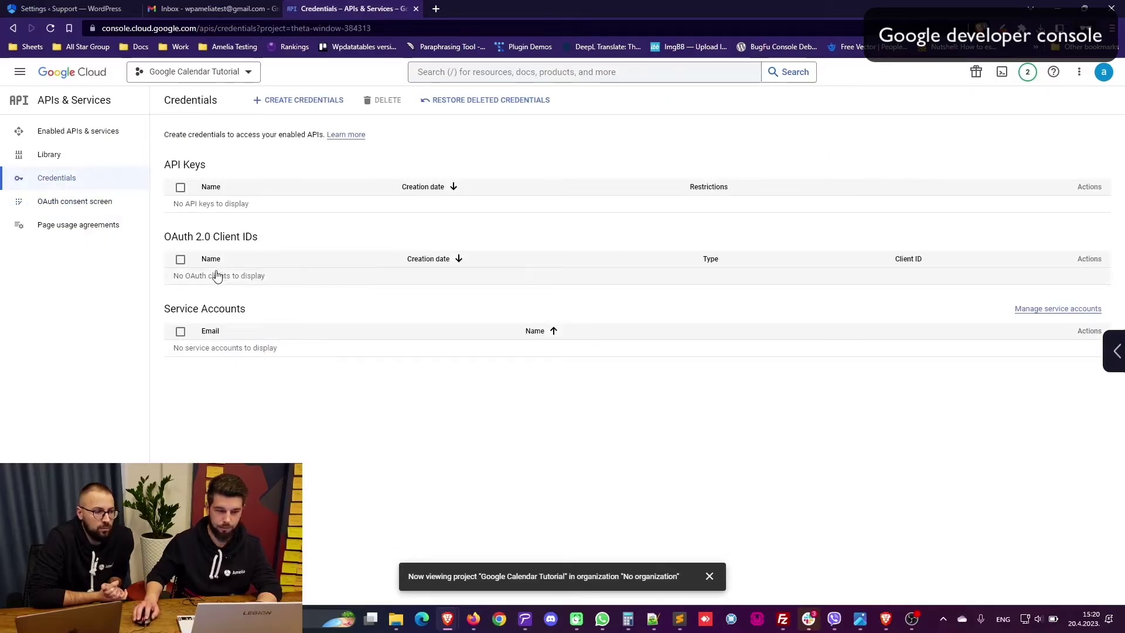
Step: Start a Web application OAuth client ID named 'Amelia' with an empty authorized redirect URI entry
click(296, 100)
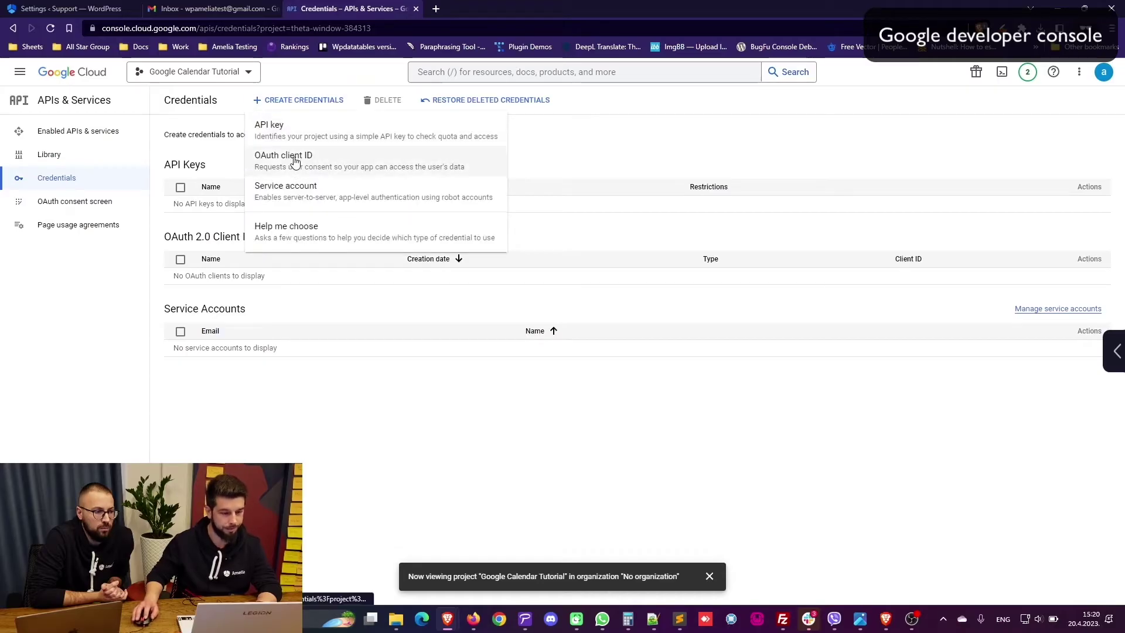
click(256, 349)
click(298, 100)
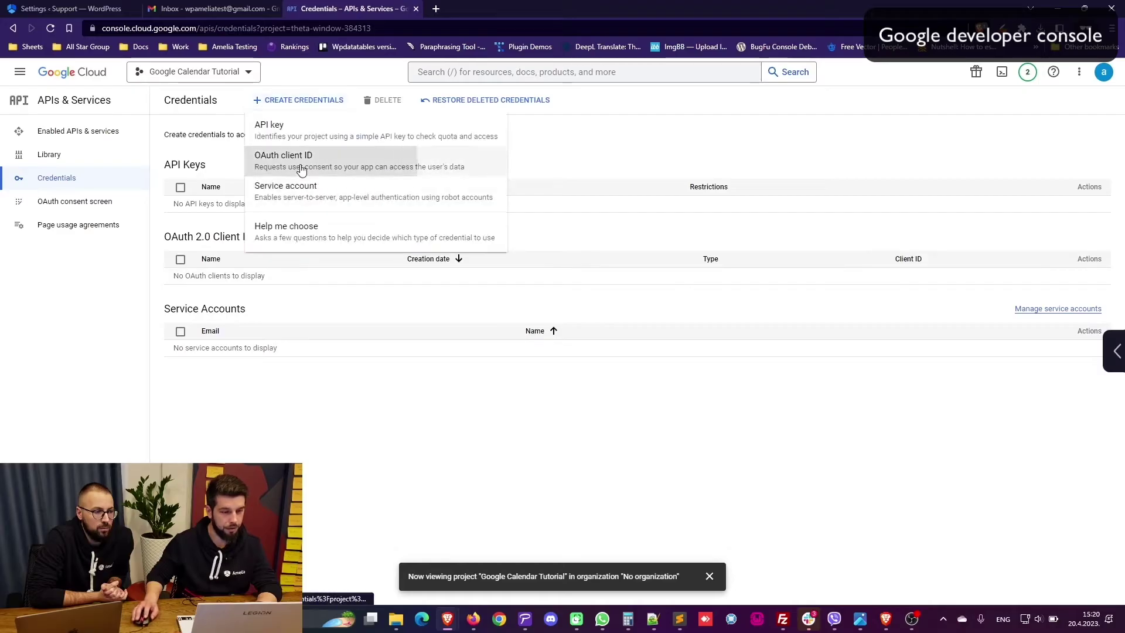
click(317, 154)
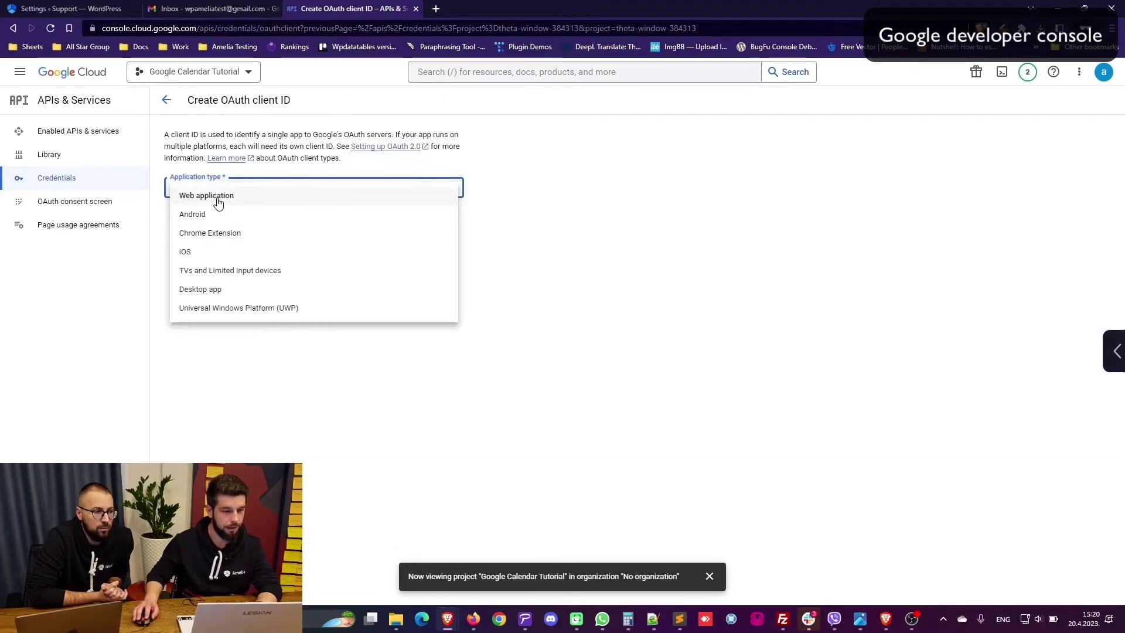
click(219, 199)
triple_click(207, 221)
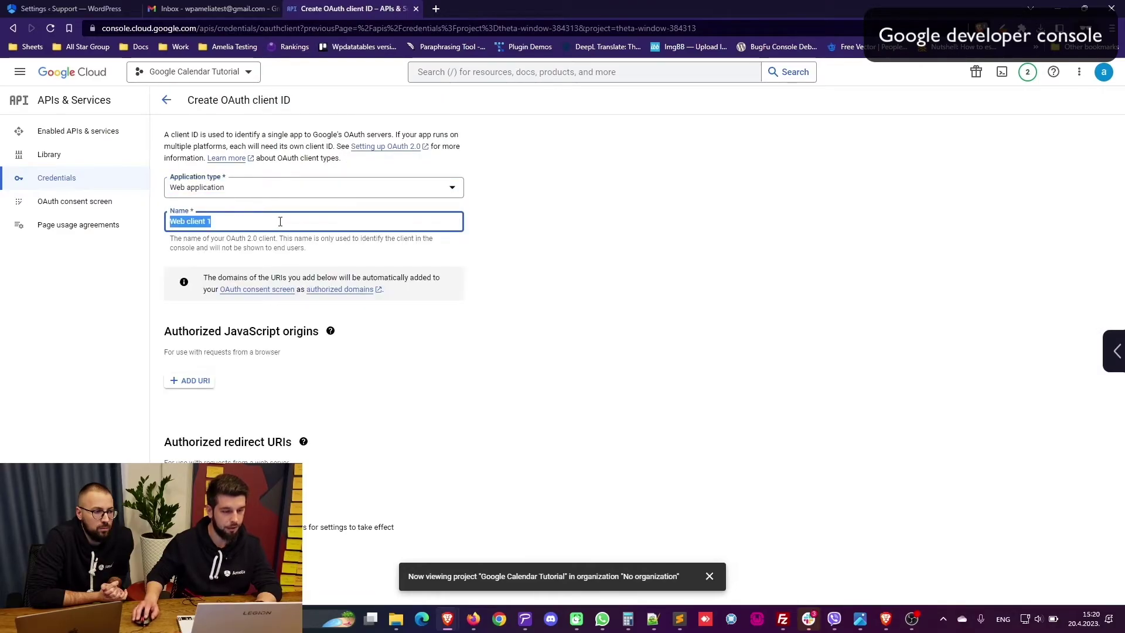
text(Amelia)
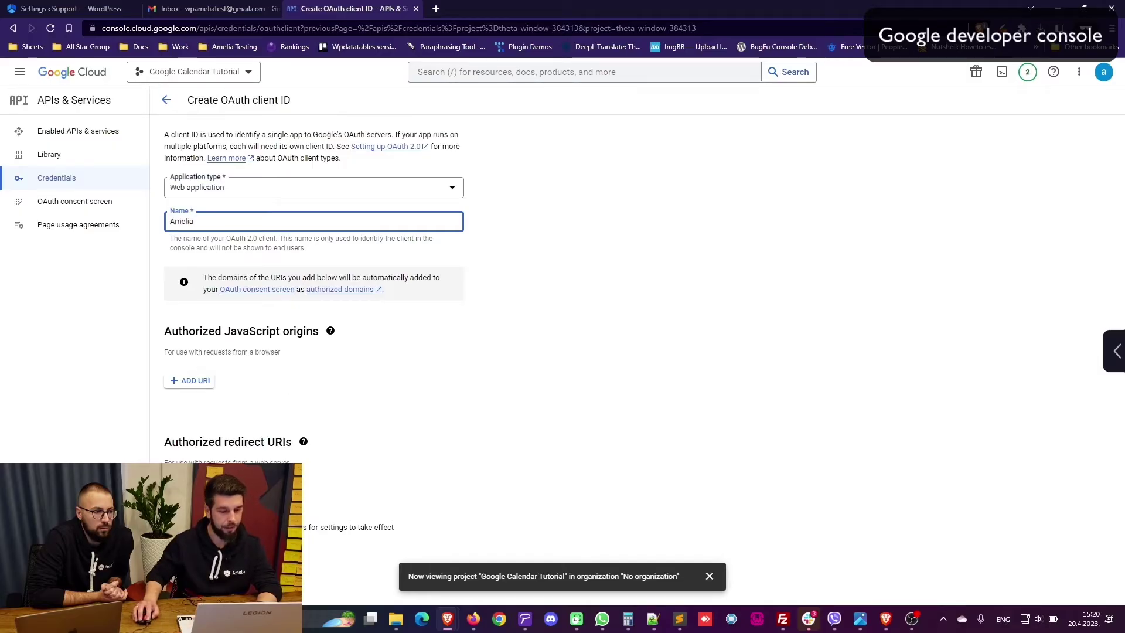
click(193, 491)
Step: Copy Amelia's full Redirect URI, ending in page=wpamelia-employees, for use in Google Cloud
click(71, 8)
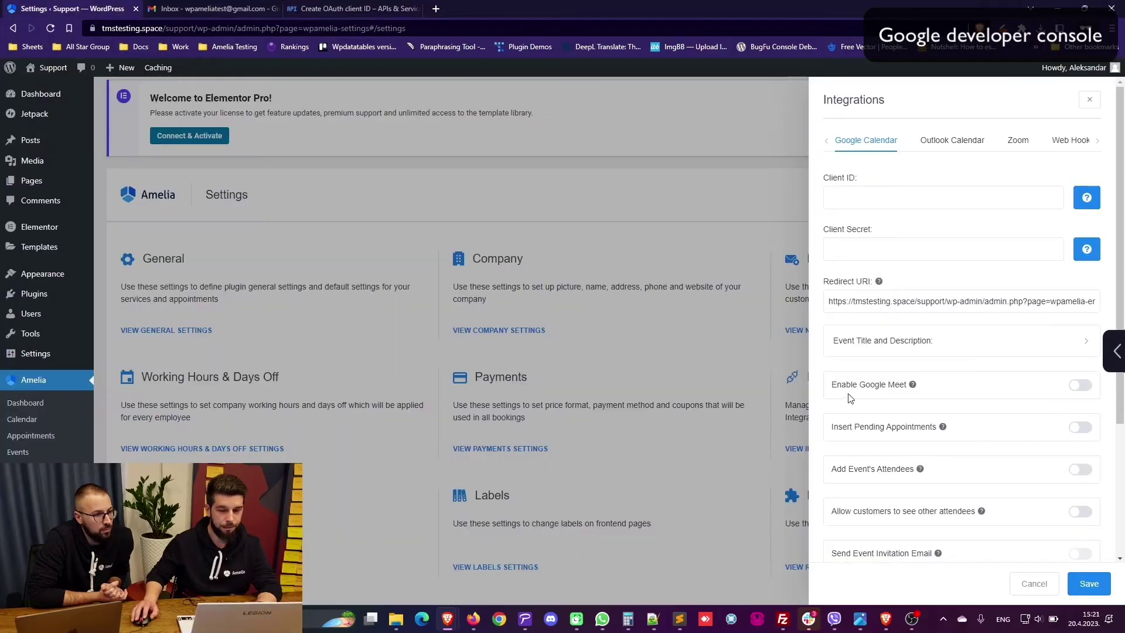
triple_click(889, 303)
right_click(888, 303)
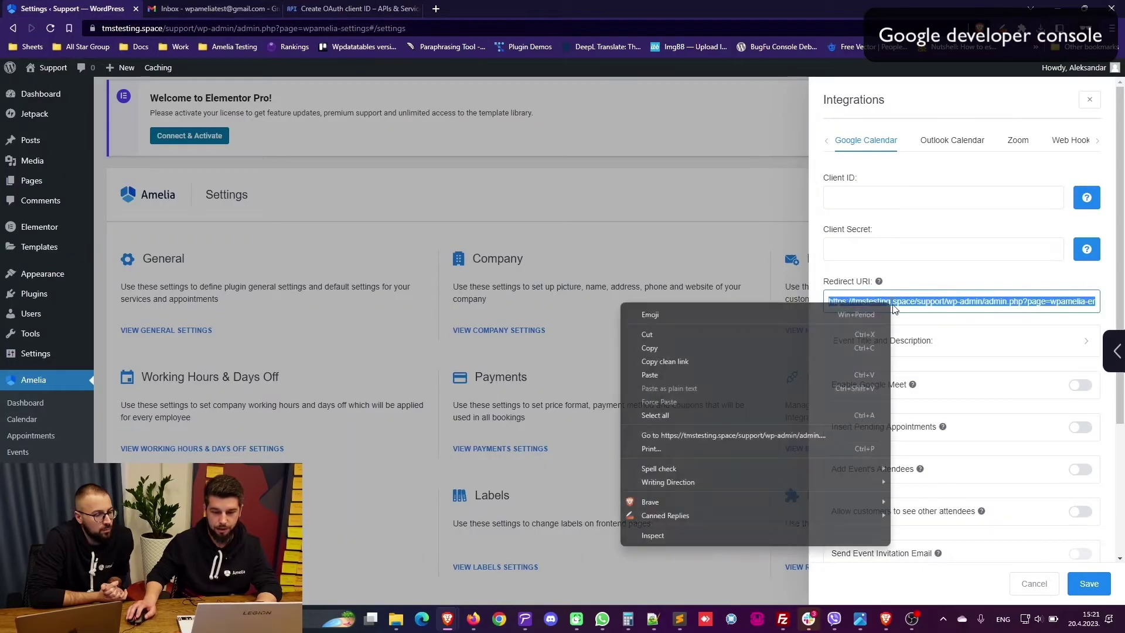
click(727, 348)
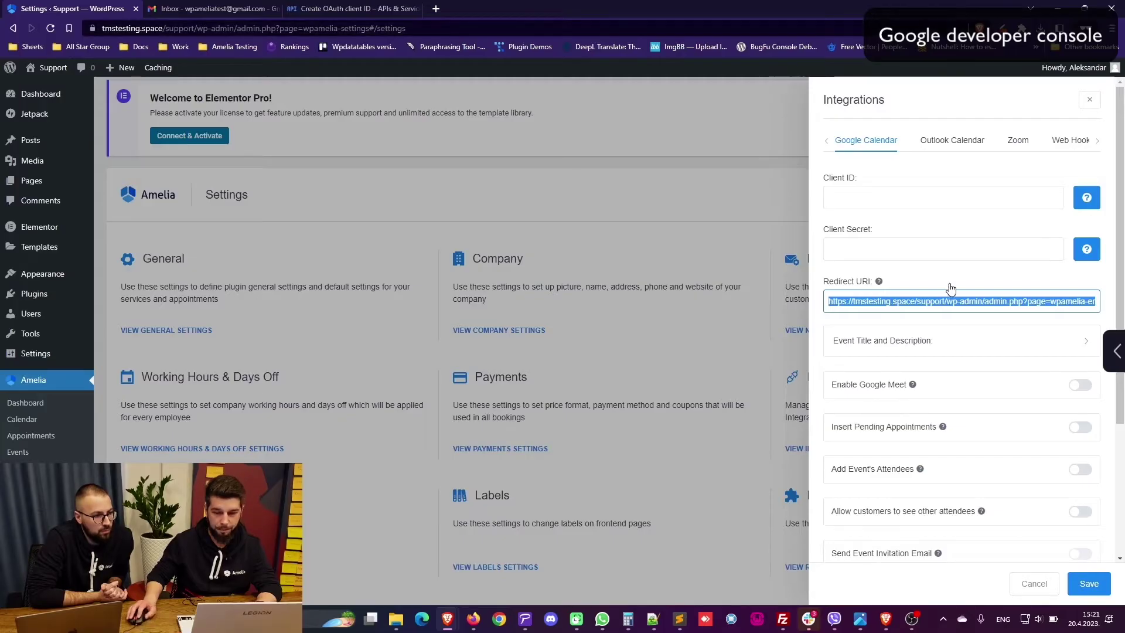
click(985, 302)
drag(984, 304, 1105, 306)
triple_click(976, 301)
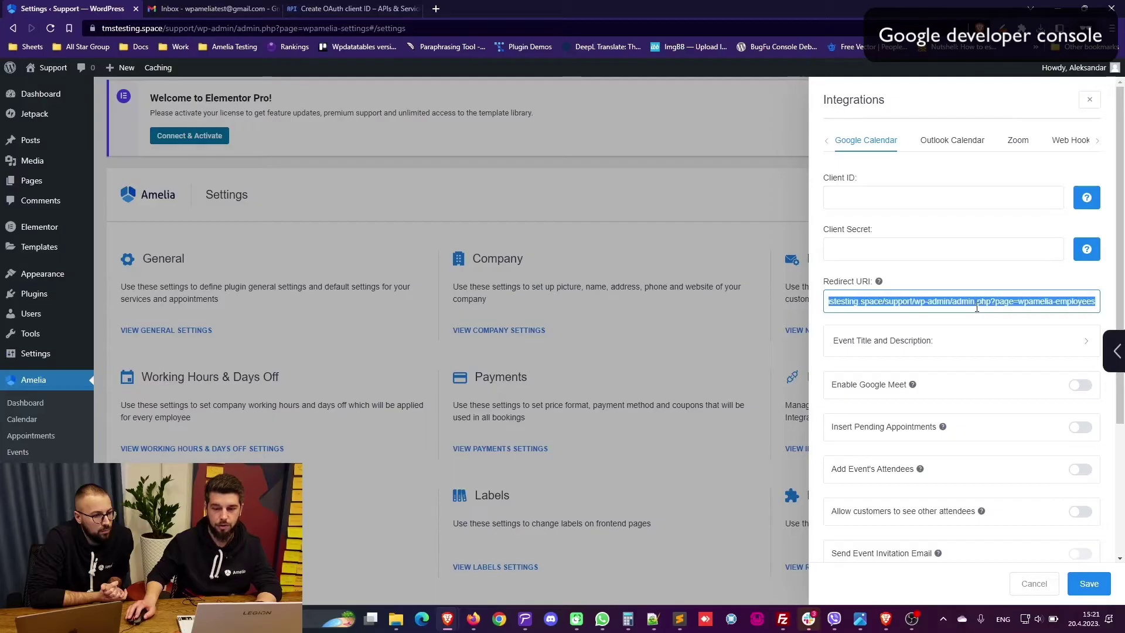
right_click(976, 304)
click(789, 351)
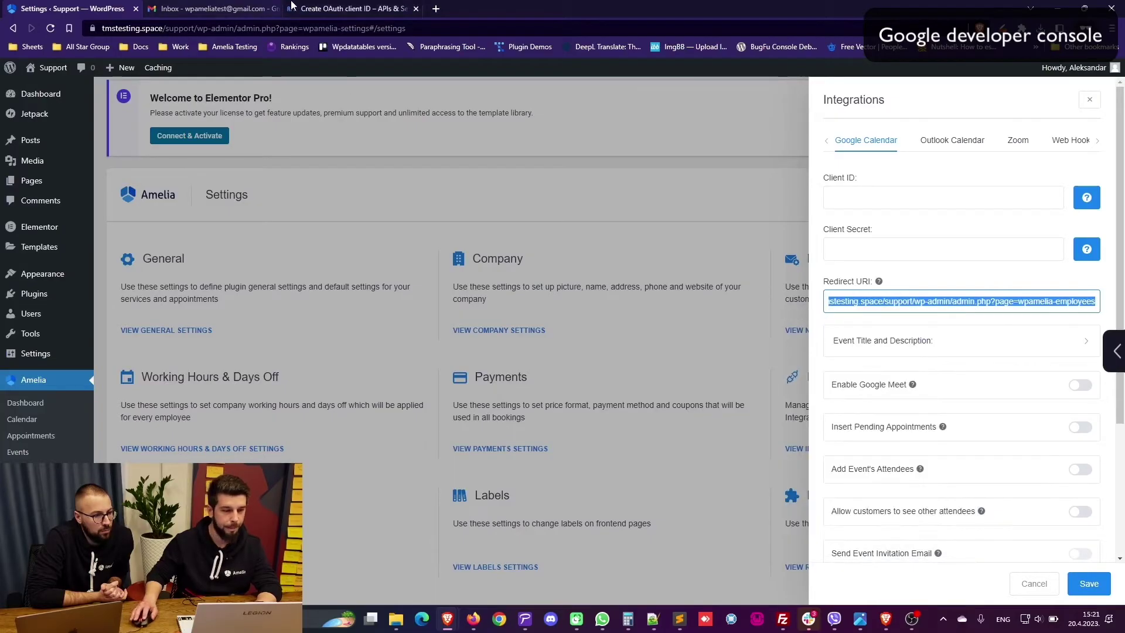
click(347, 9)
Step: Paste the Redirect URI, create the Amelia OAuth client, and copy its Client ID to WordPress
key(ctrl+v)
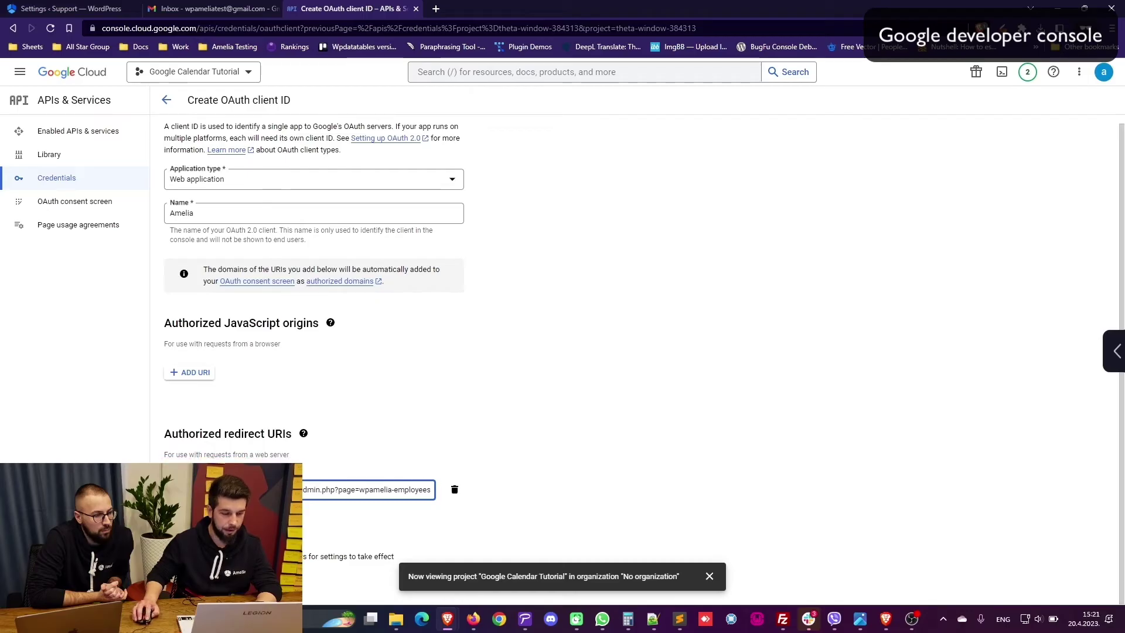
click(182, 581)
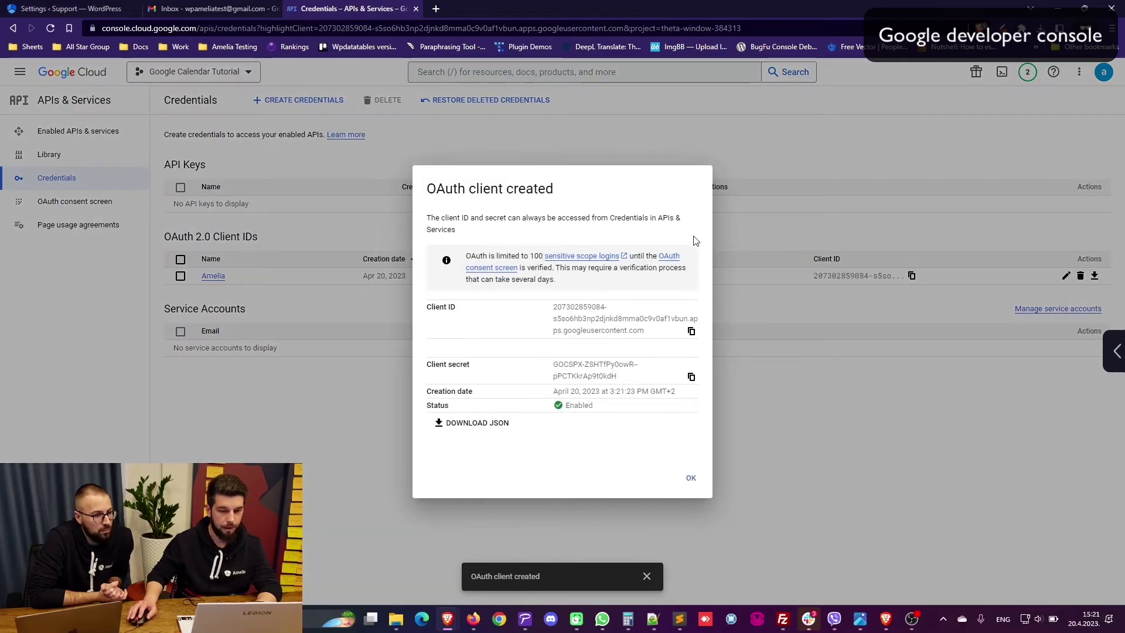
click(691, 332)
key(ctrl+Tab)
Step: Paste the new OAuth Client ID and Client Secret into Amelia and switch on Enable Google Meet
click(945, 201)
key(ctrl+v)
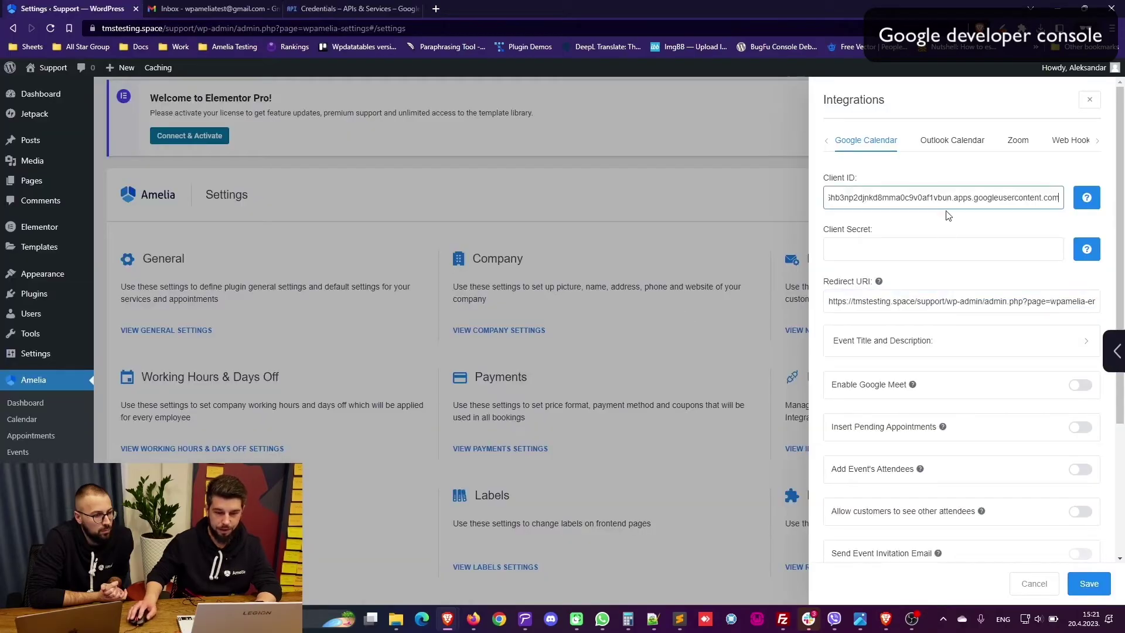
key(ctrl+shift+Tab)
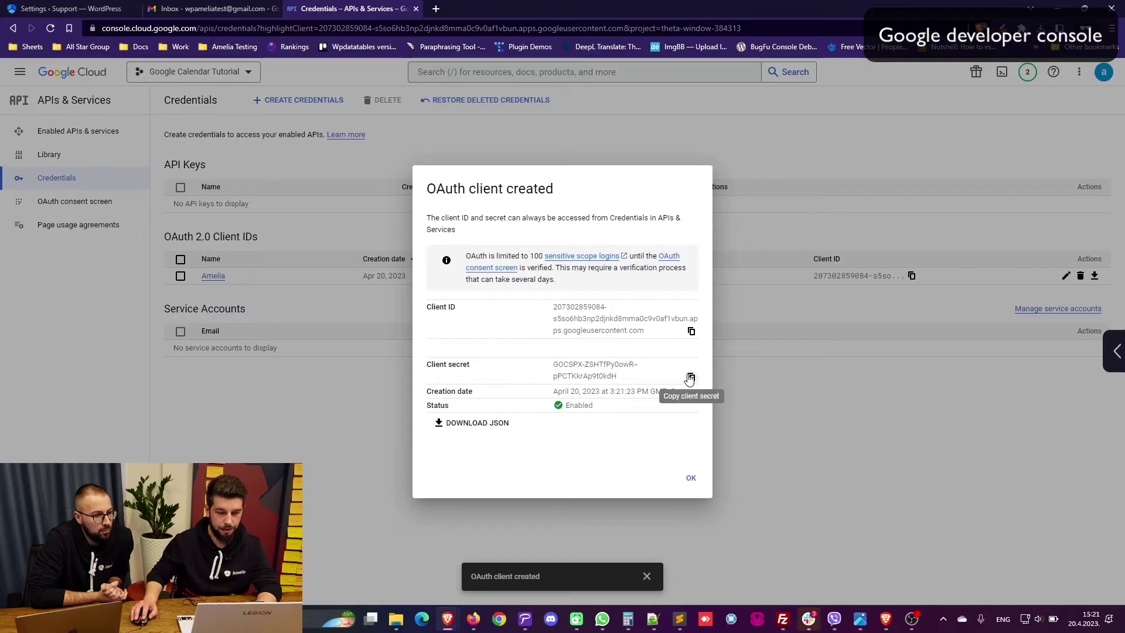
click(691, 376)
key(ctrl+Tab)
click(904, 250)
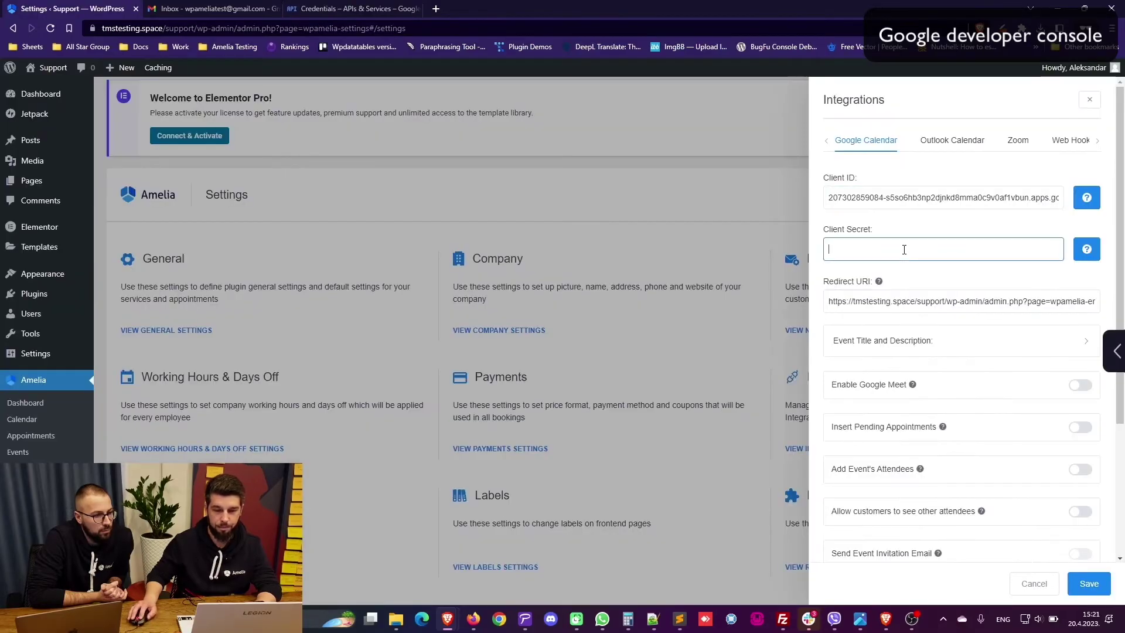
key(ctrl+v)
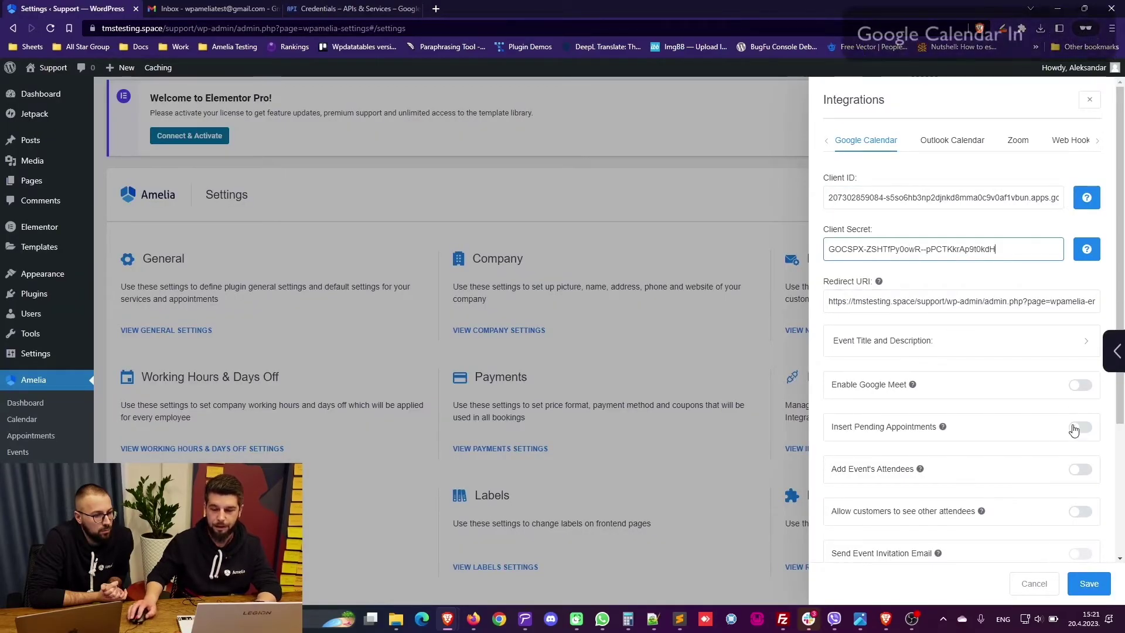
click(1081, 387)
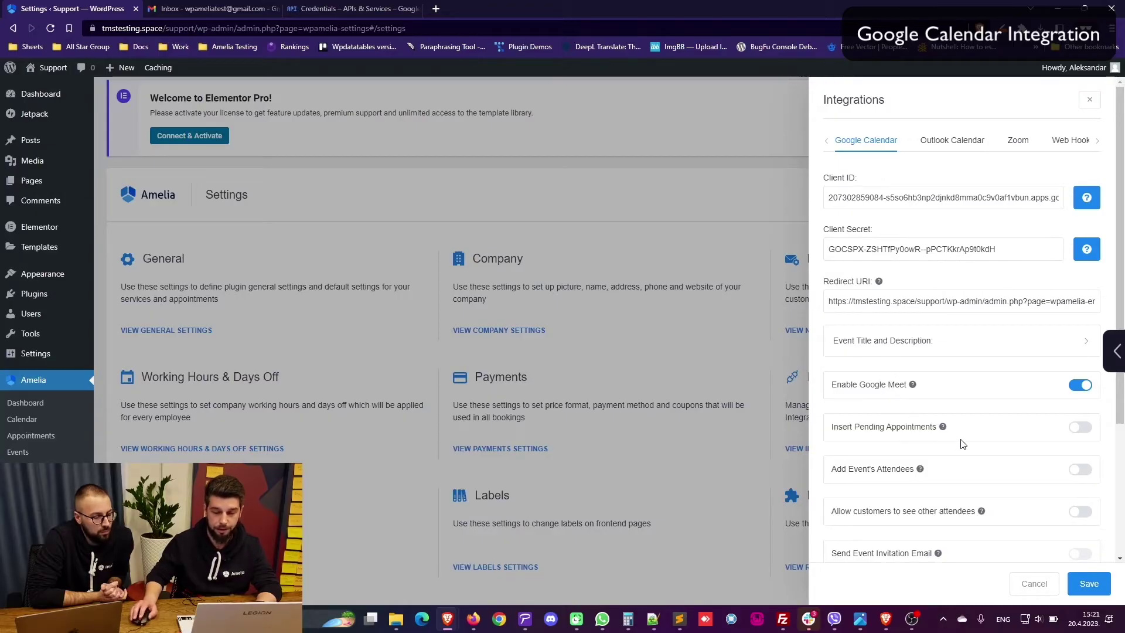
Step: Switch on Remove Google Calendar Busy Slots and save the Google Calendar integration settings
scroll(925, 396, down, 2)
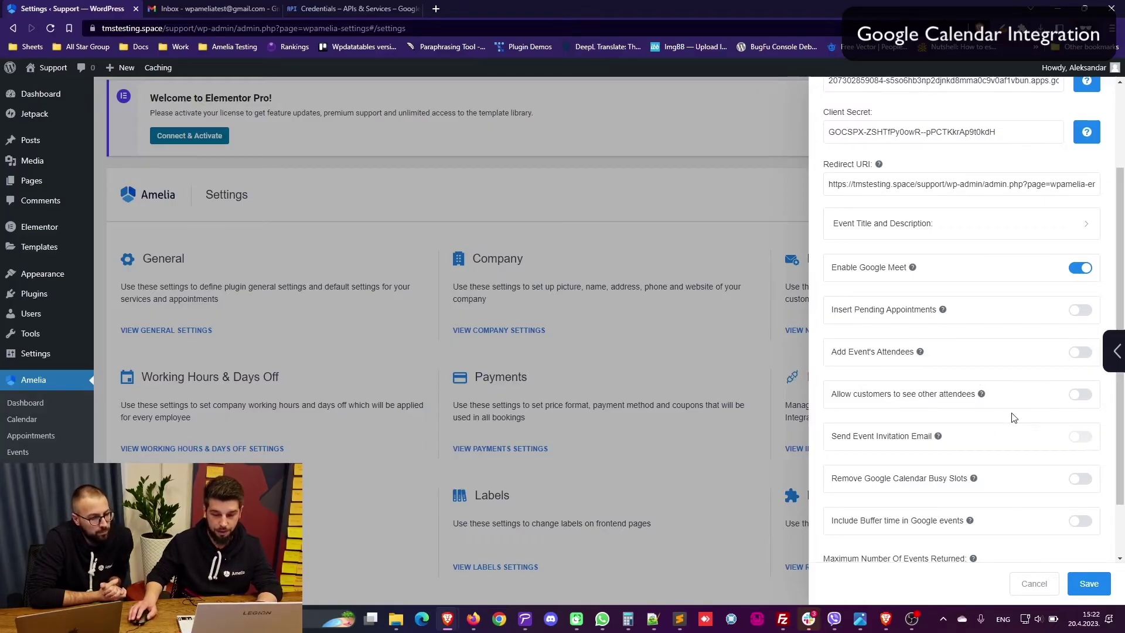
scroll(937, 398, down, 1)
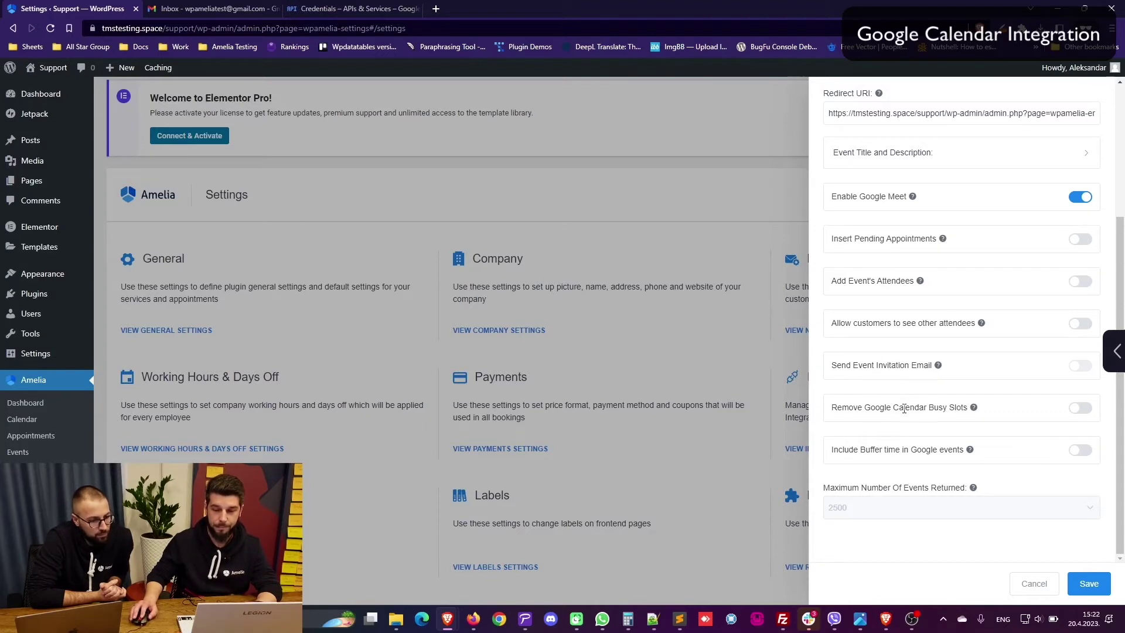
click(1078, 408)
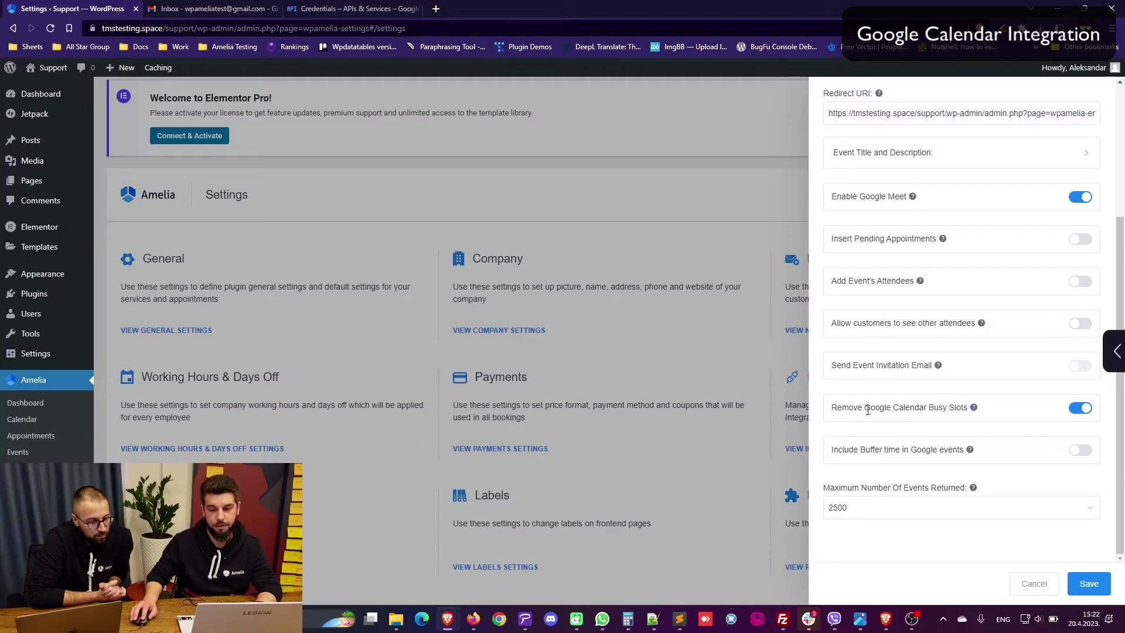
drag(865, 408, 910, 410)
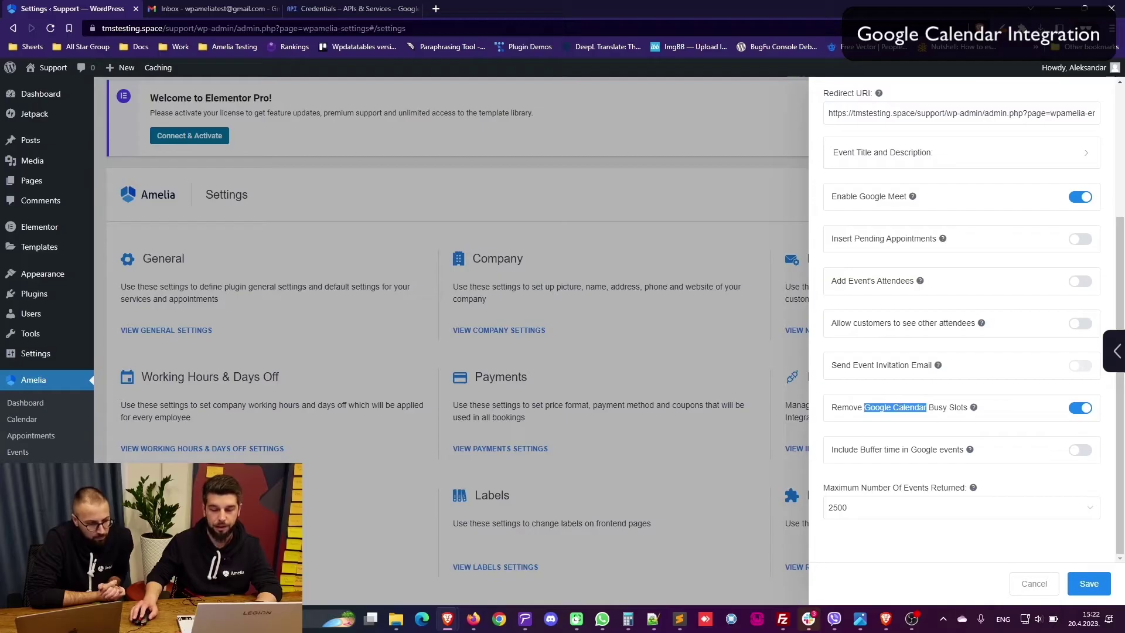
click(1088, 583)
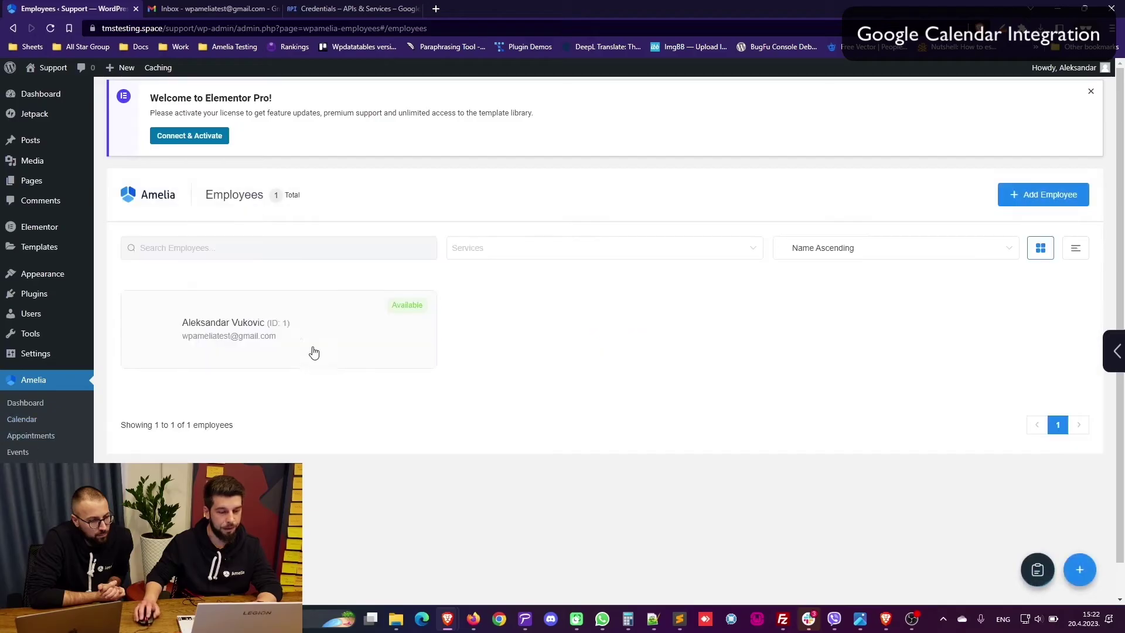
Step: Open the employee's edit panel, dismiss the connection error, and start Sign in with Google
click(298, 337)
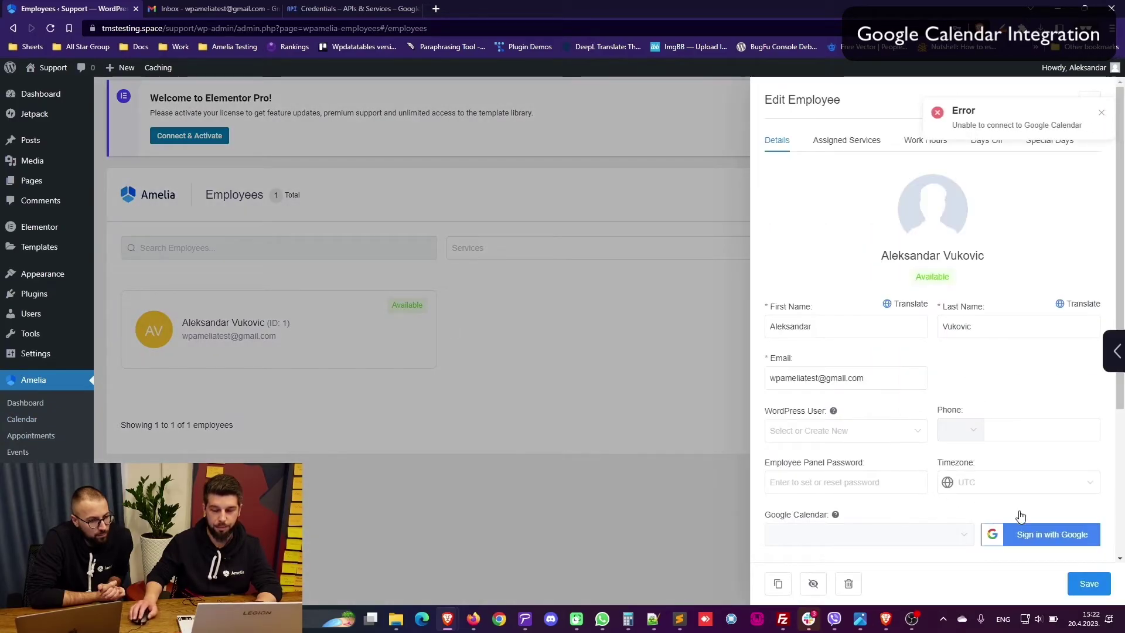
click(1101, 114)
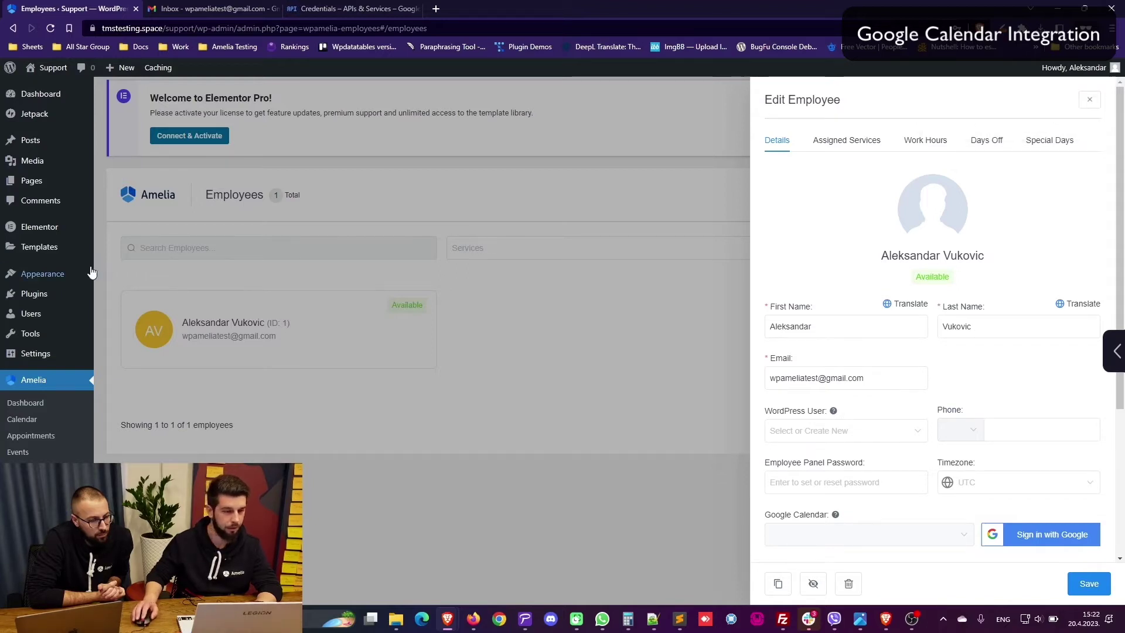
click(1034, 529)
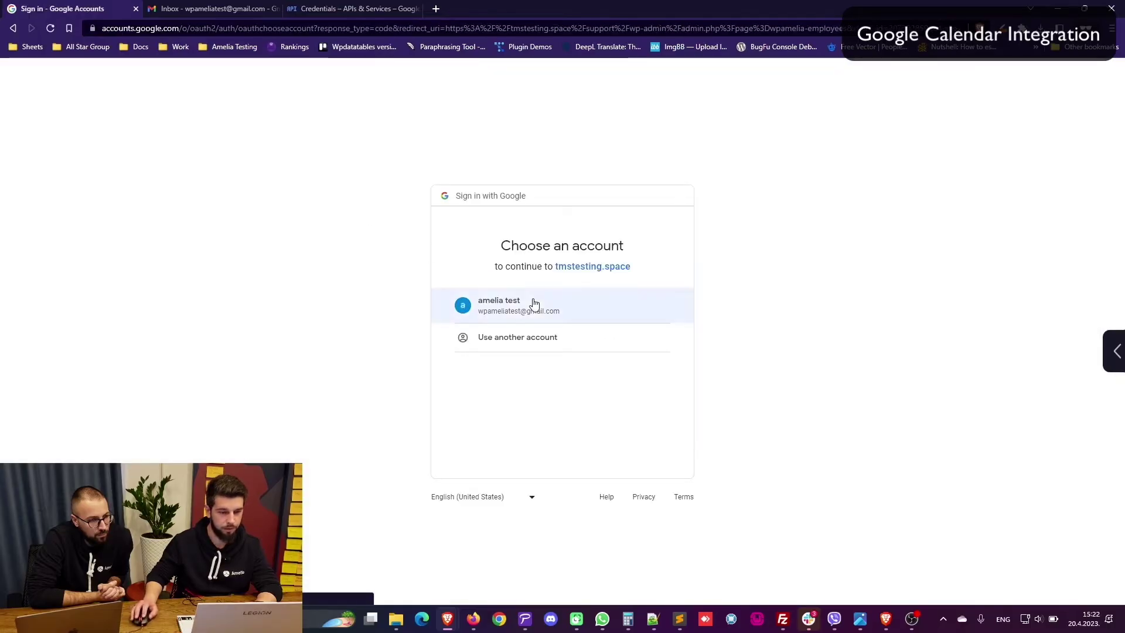
Step: Choose the test Google account, proceed past the unverified-app warning to tmstesting.space, and grant calendar access
click(530, 302)
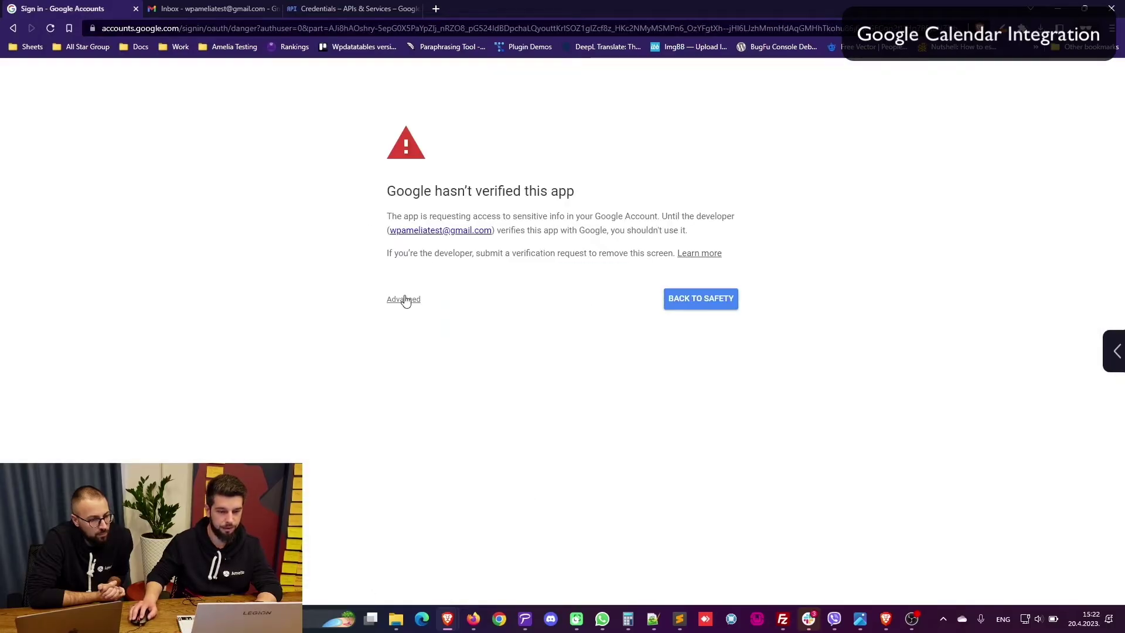
drag(400, 196, 570, 193)
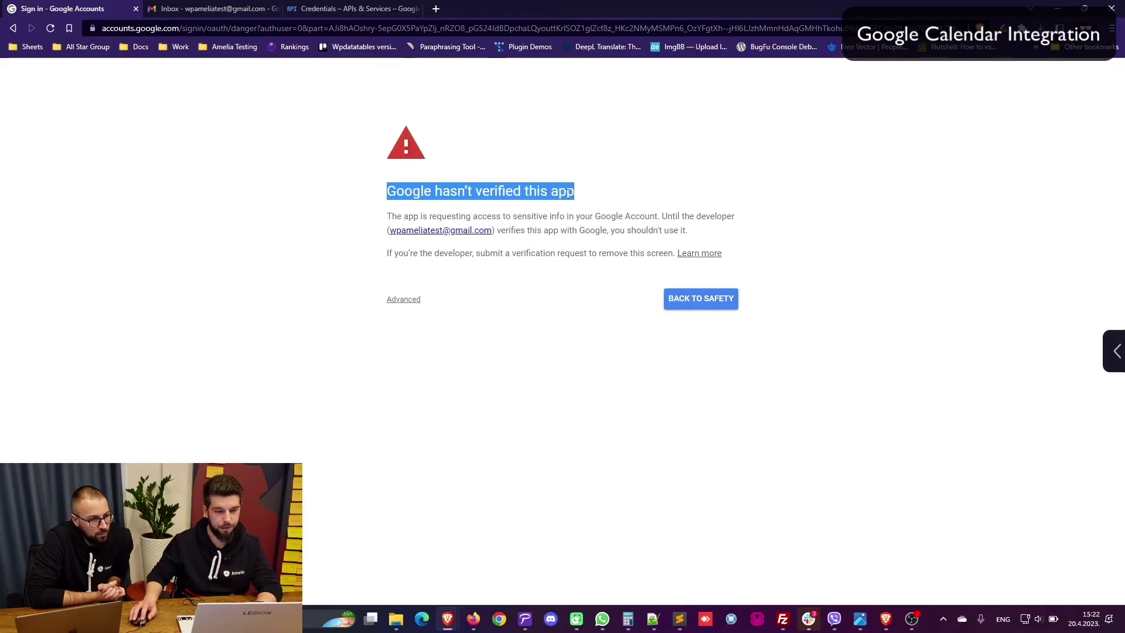
click(500, 191)
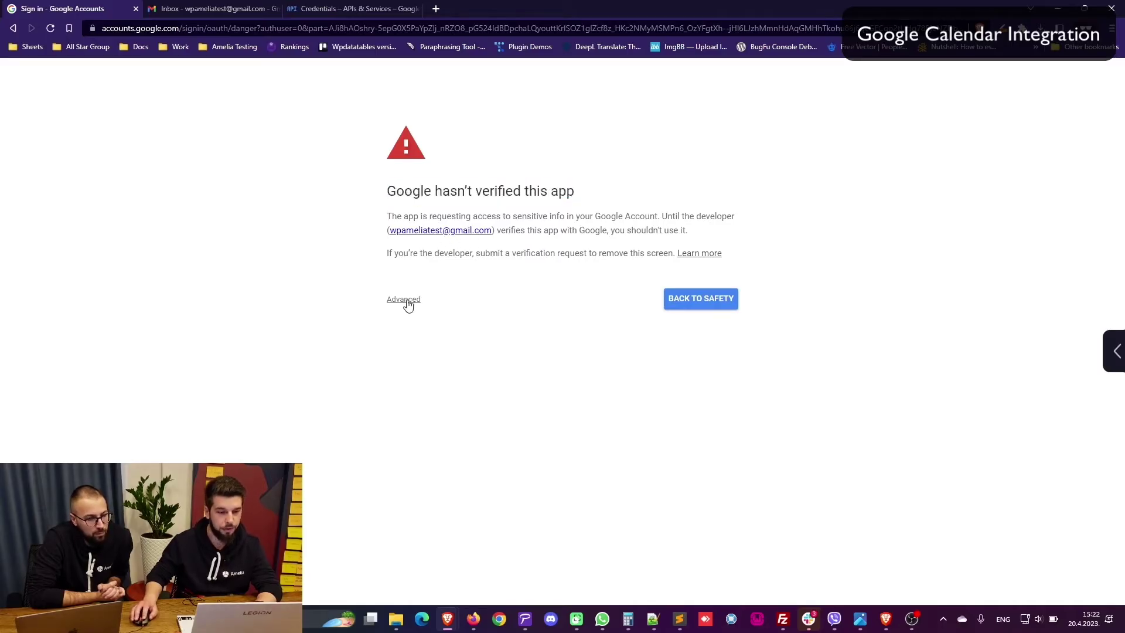
click(339, 9)
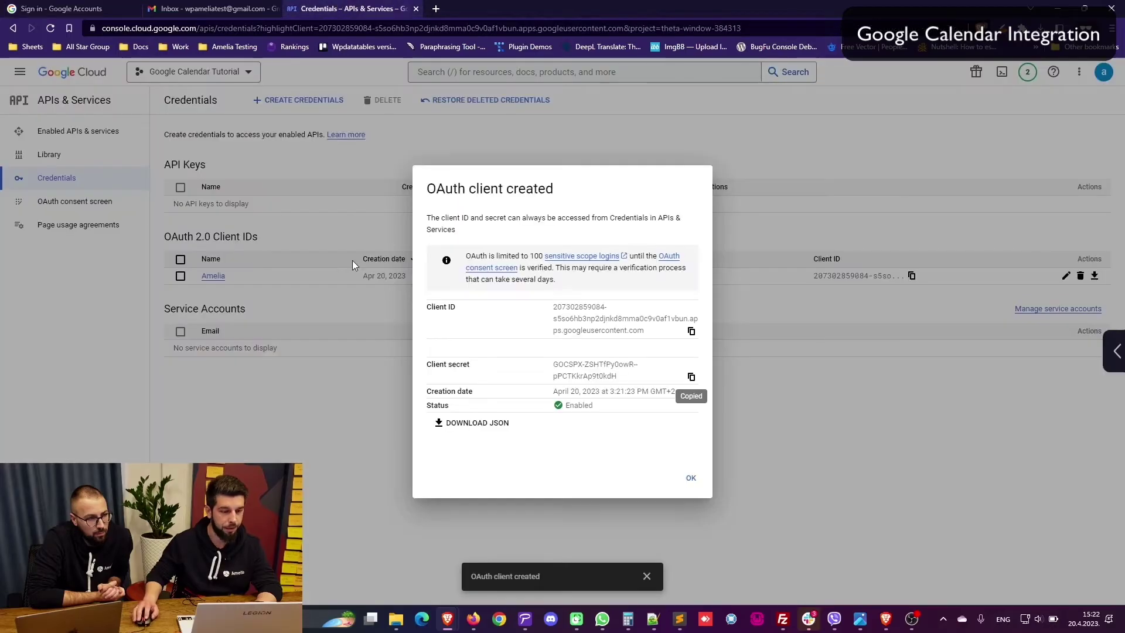
click(66, 4)
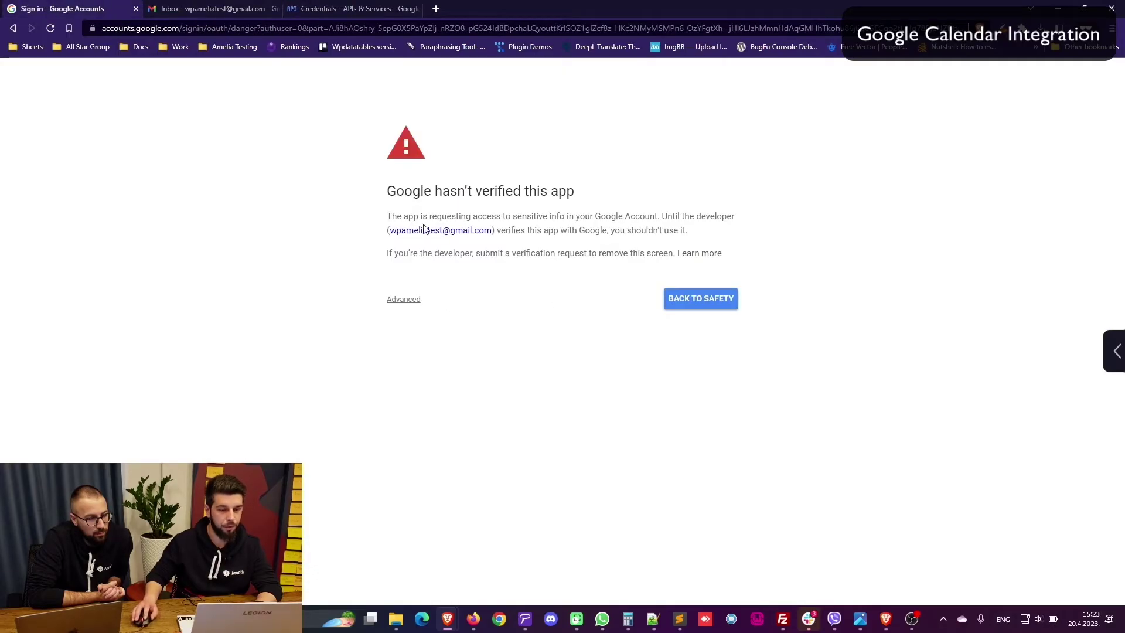
click(398, 299)
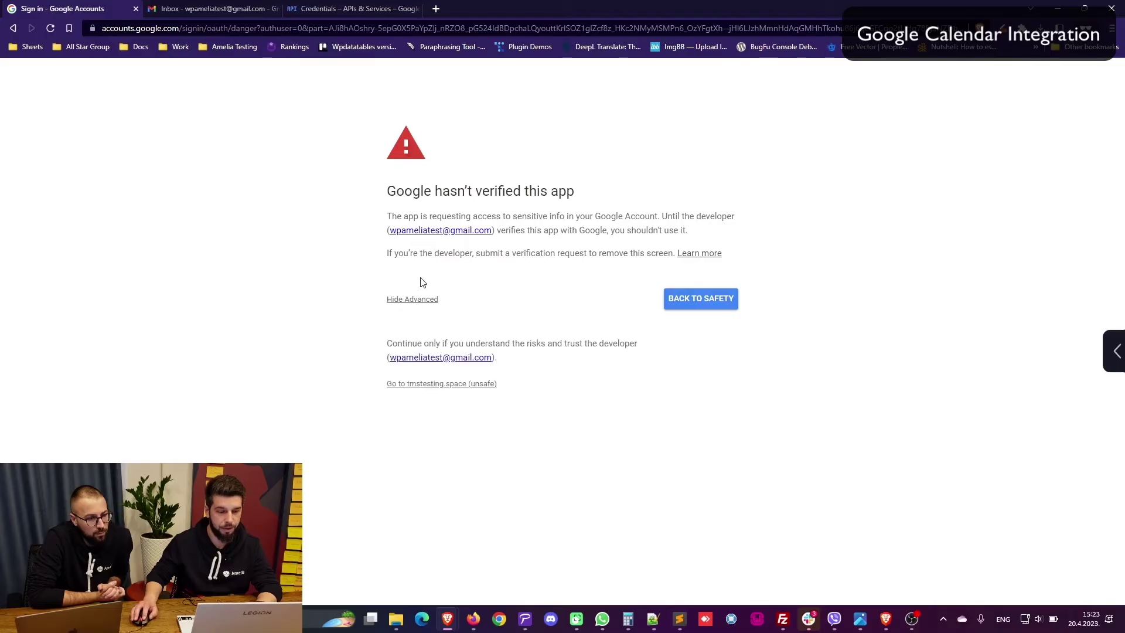
click(433, 384)
click(607, 490)
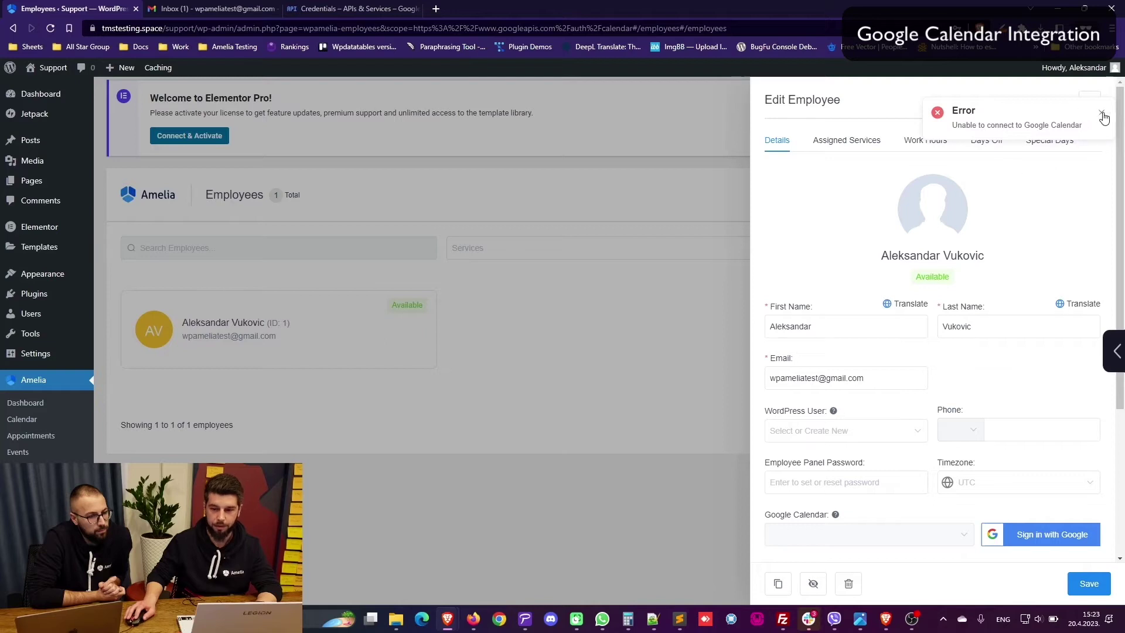
Step: Open Plugins > Add New in a new tab and search the directory for 'phpmyadmin'
middle_click(44, 302)
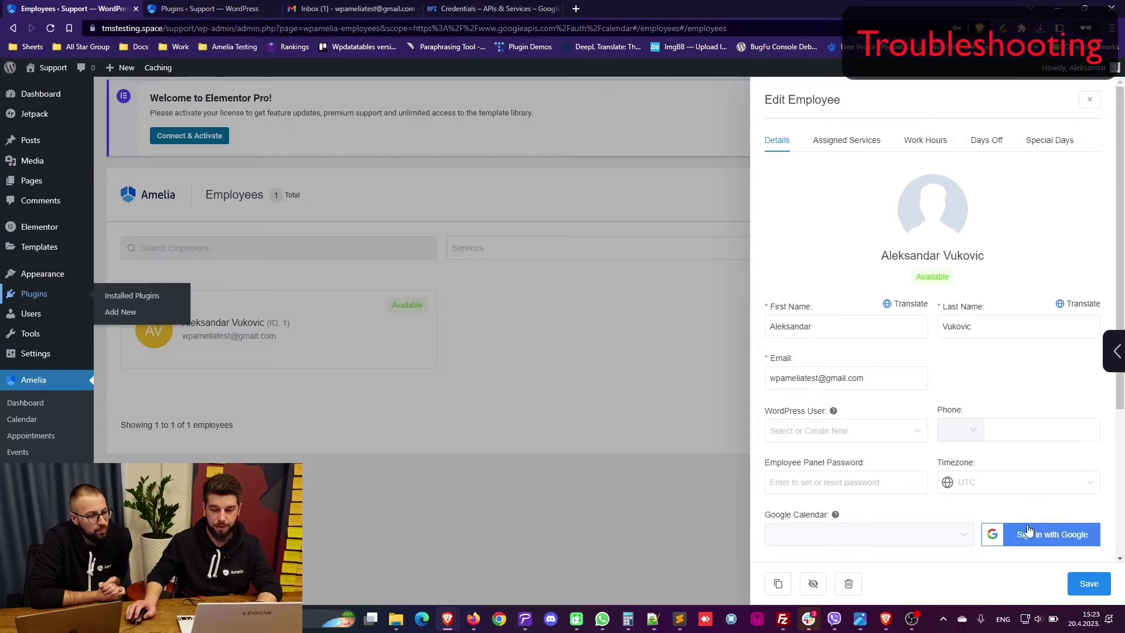
click(179, 10)
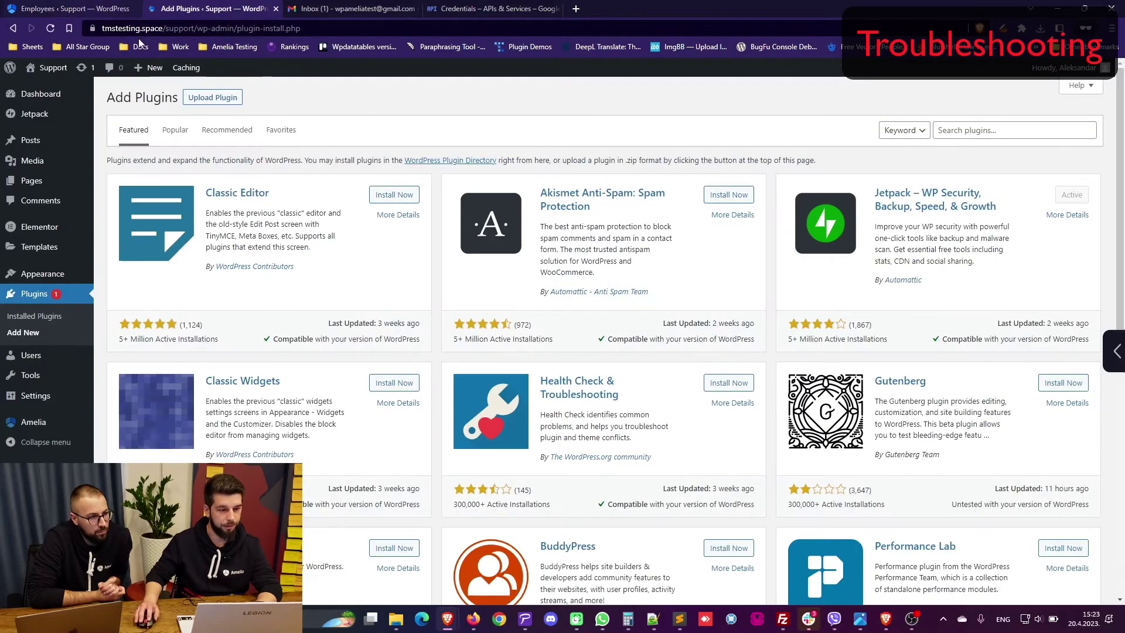
click(965, 131)
text(phpmy)
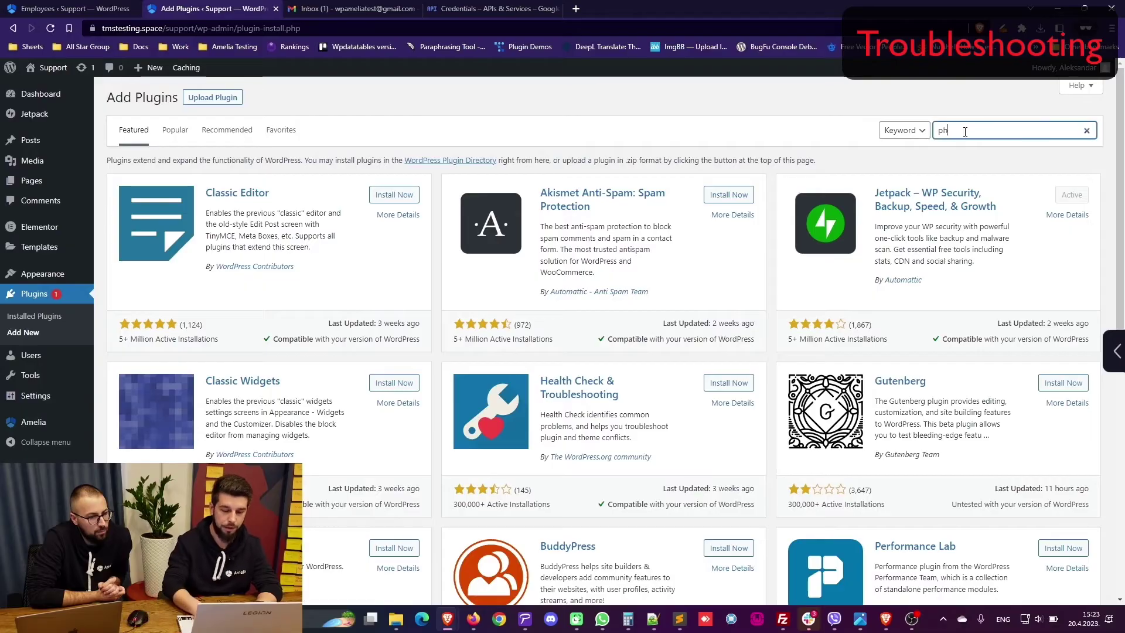
text(admin)
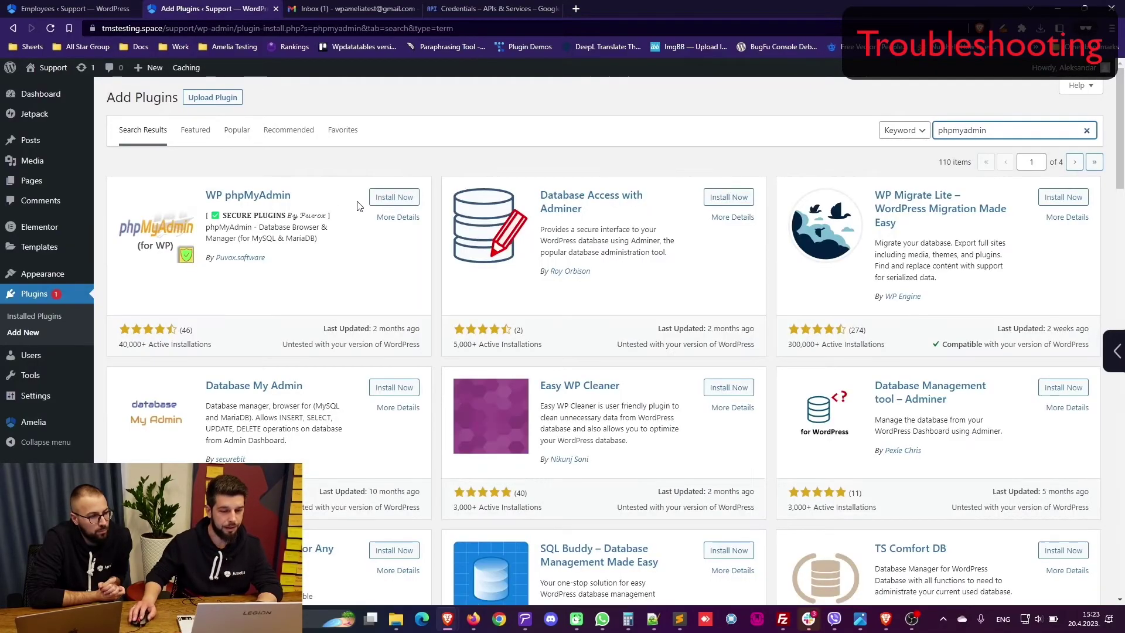
Step: Install and activate WP phpMyAdmin, and enter the site's local phpMyAdmin
click(389, 197)
click(459, 10)
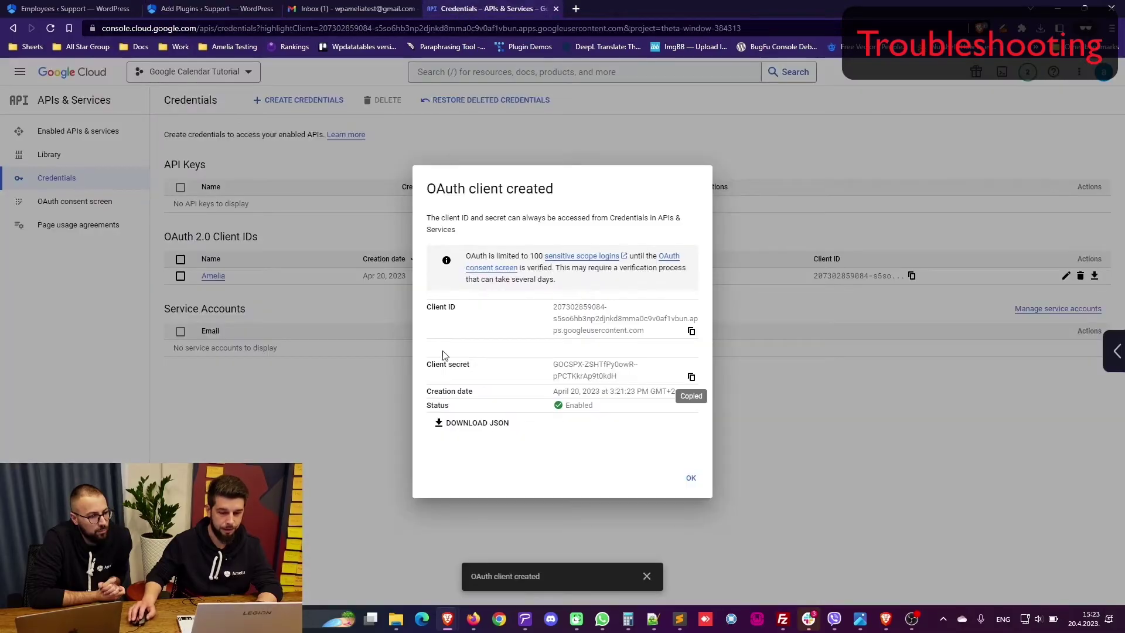
click(175, 6)
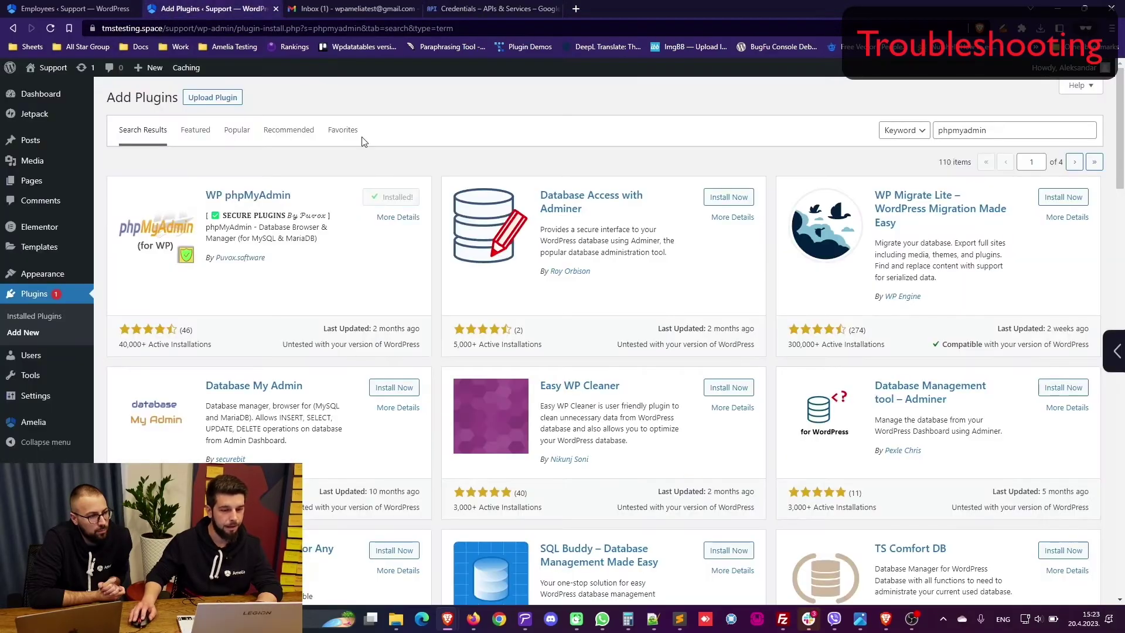
click(400, 199)
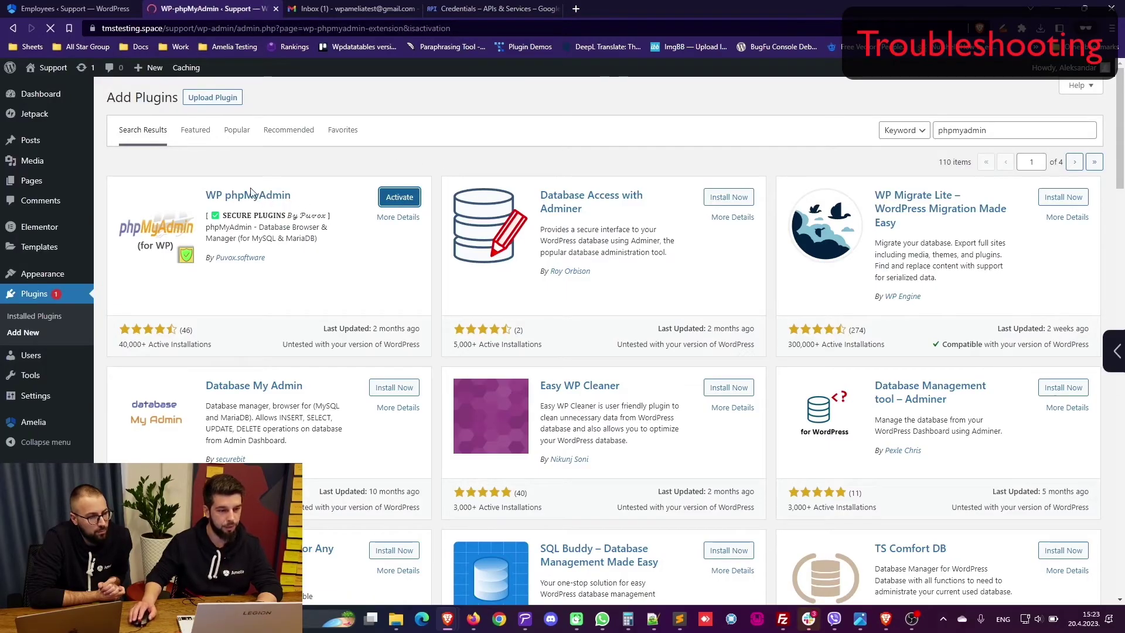
click(950, 287)
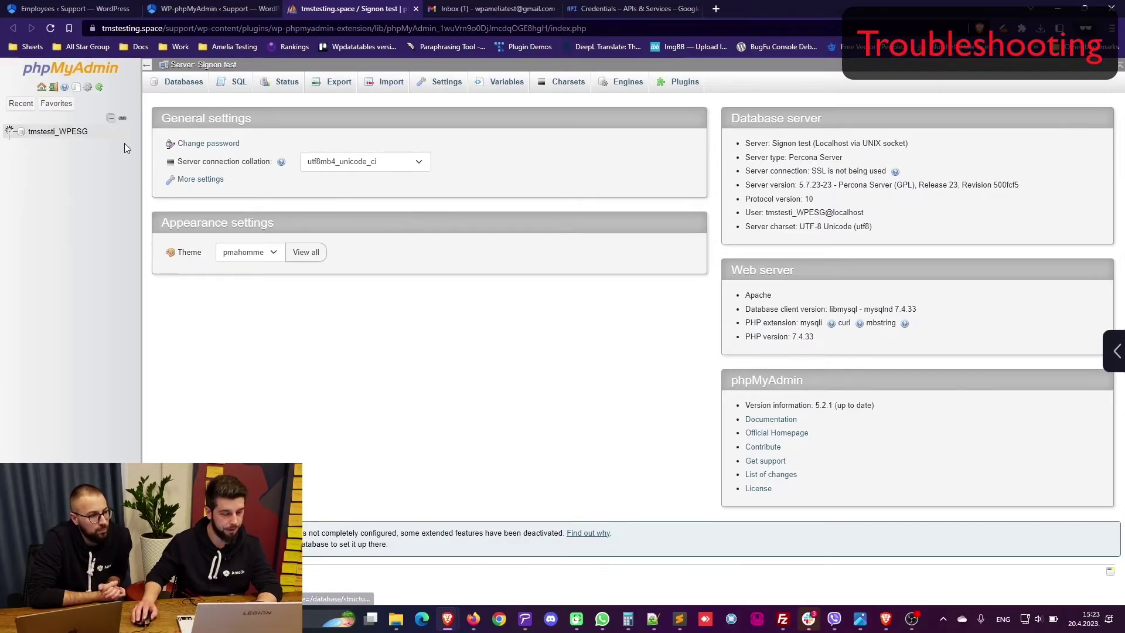
Step: Open the trM_amelia_providers_to_google_calendar table in phpMyAdmin
drag(142, 151, 209, 151)
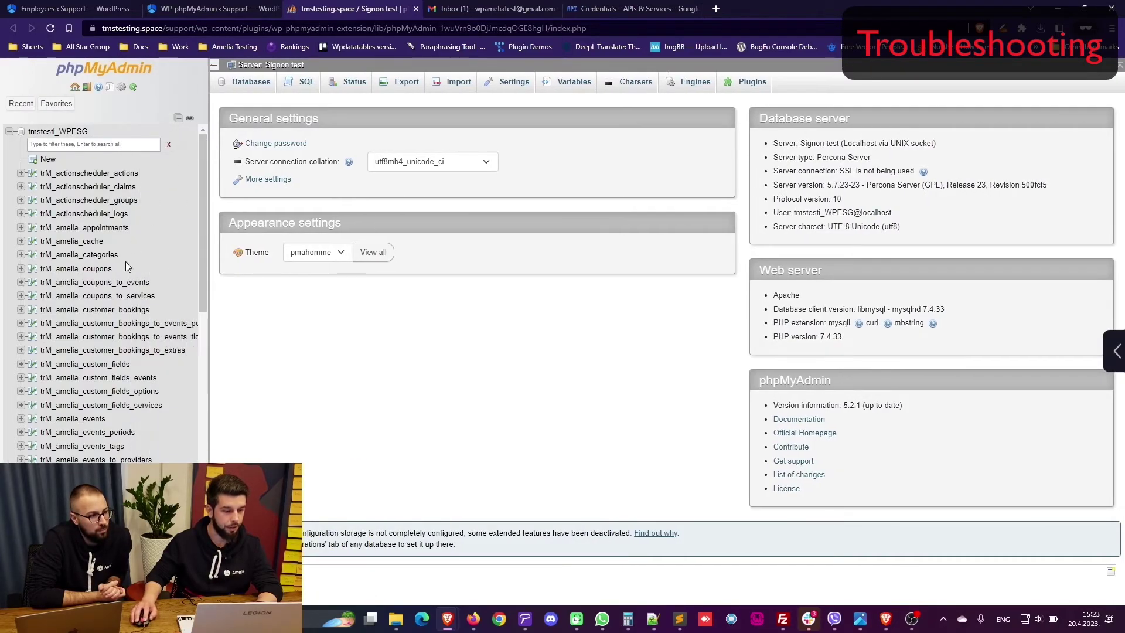
scroll(125, 261, down, 5)
scroll(135, 252, down, 2)
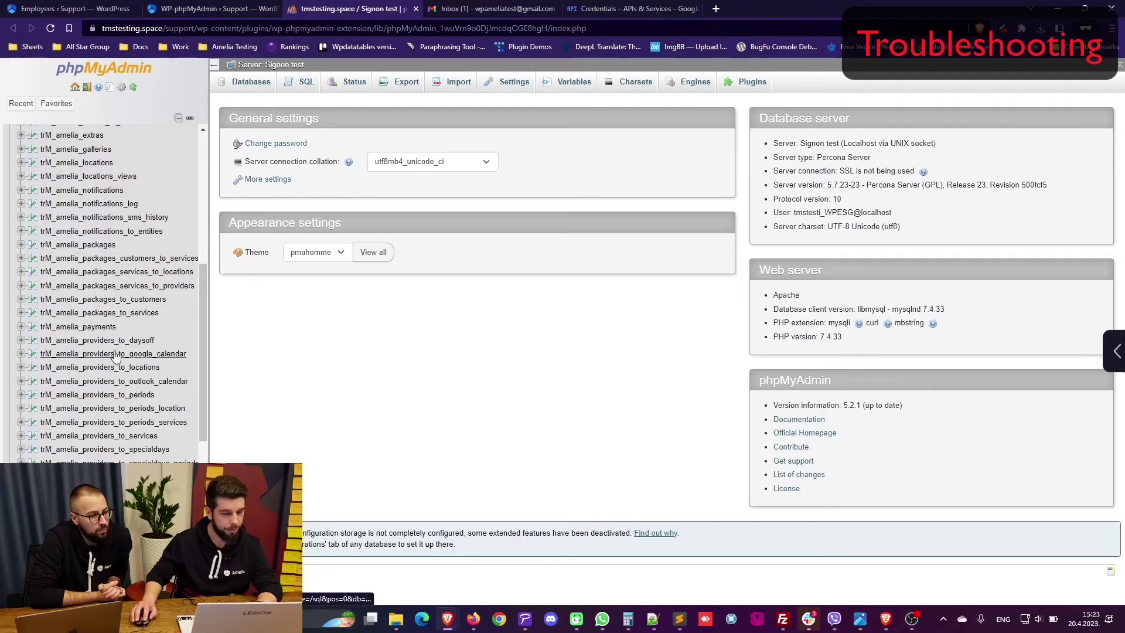
click(180, 354)
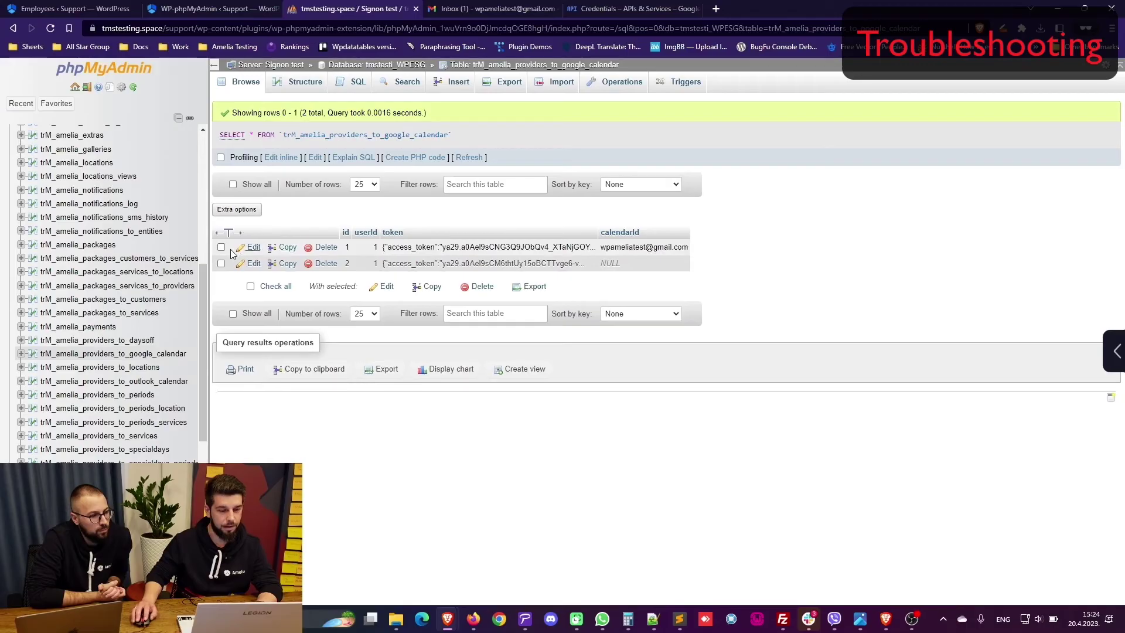
Step: Delete both stored connection rows, then reload Amelia's Employees page
click(222, 247)
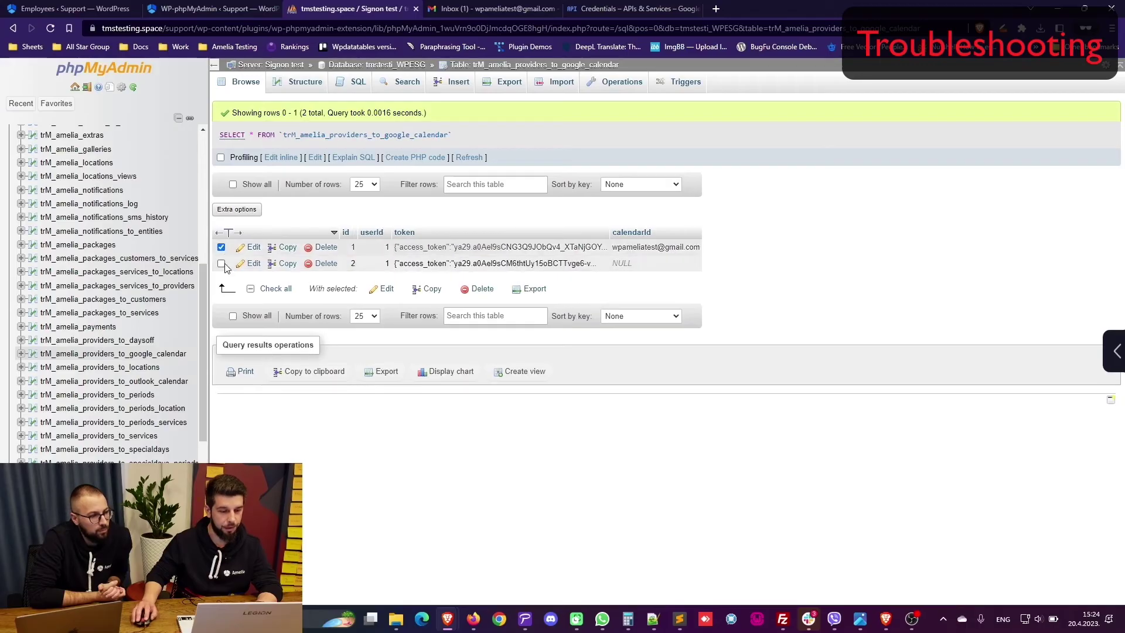
click(221, 263)
click(466, 291)
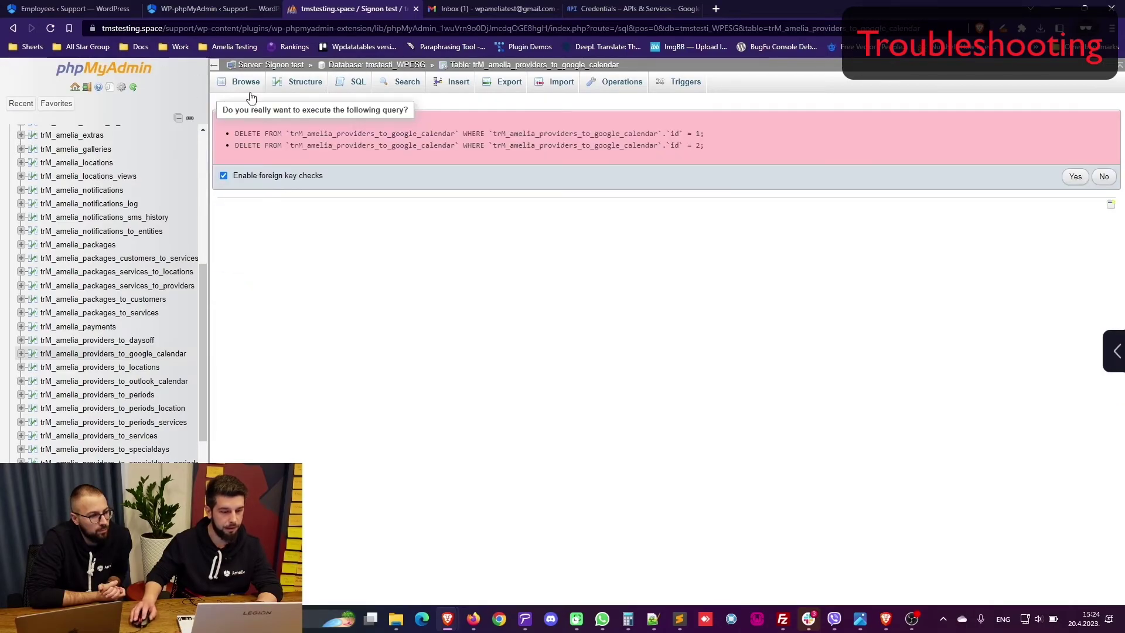
click(1077, 177)
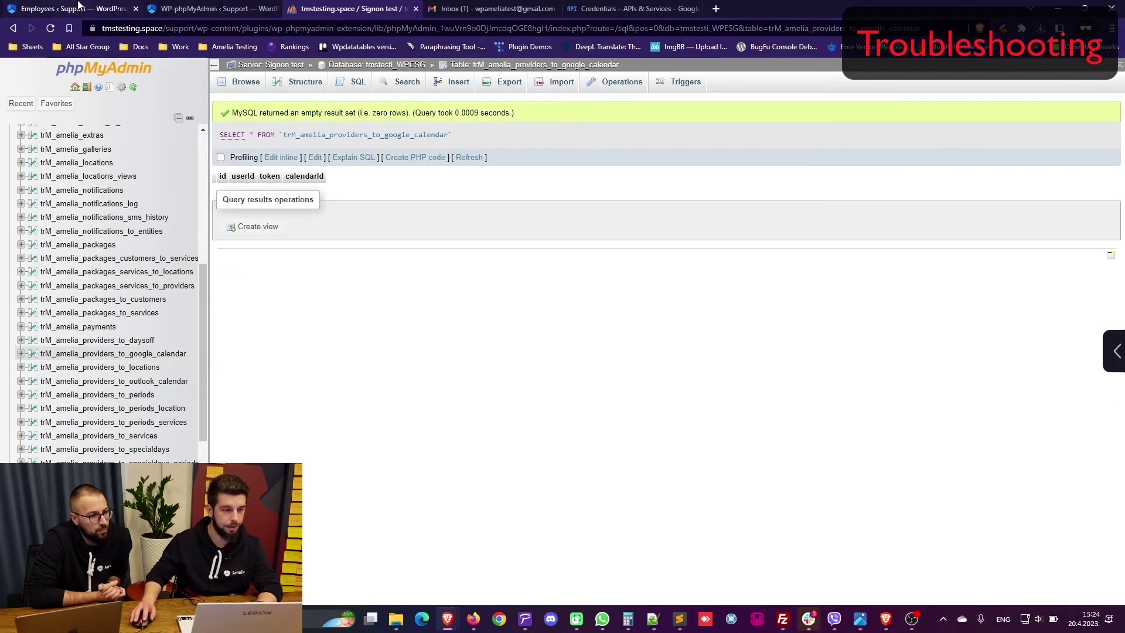
click(82, 8)
key(F5)
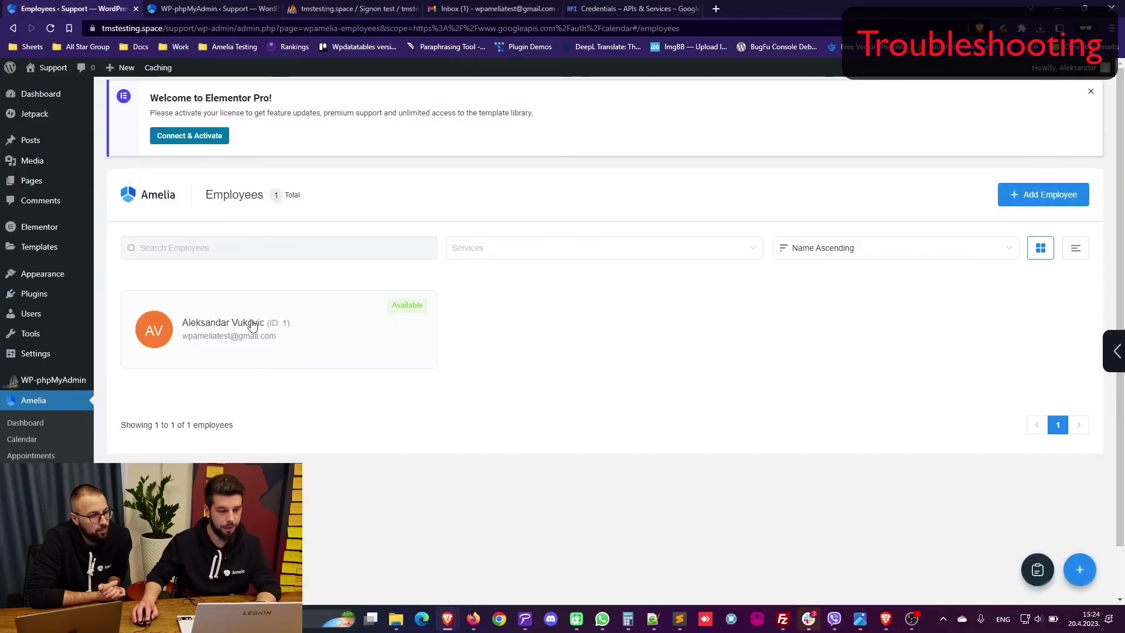
Step: Reopen the employee and sign in with Google, bypassing the unverified-app warning via Advanced
click(252, 325)
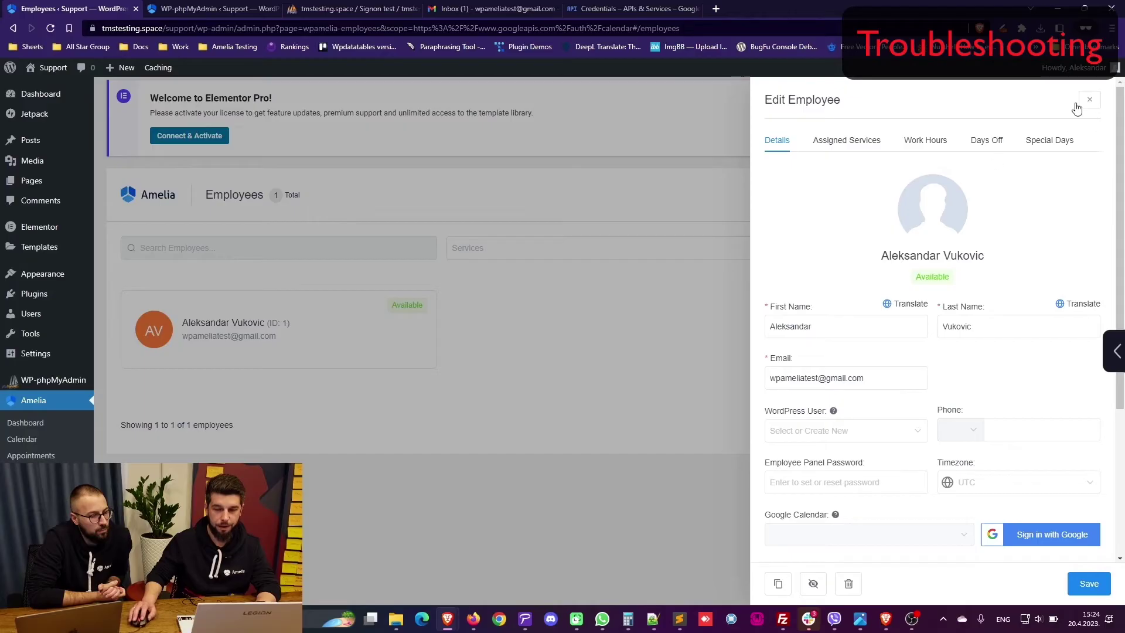
click(1047, 525)
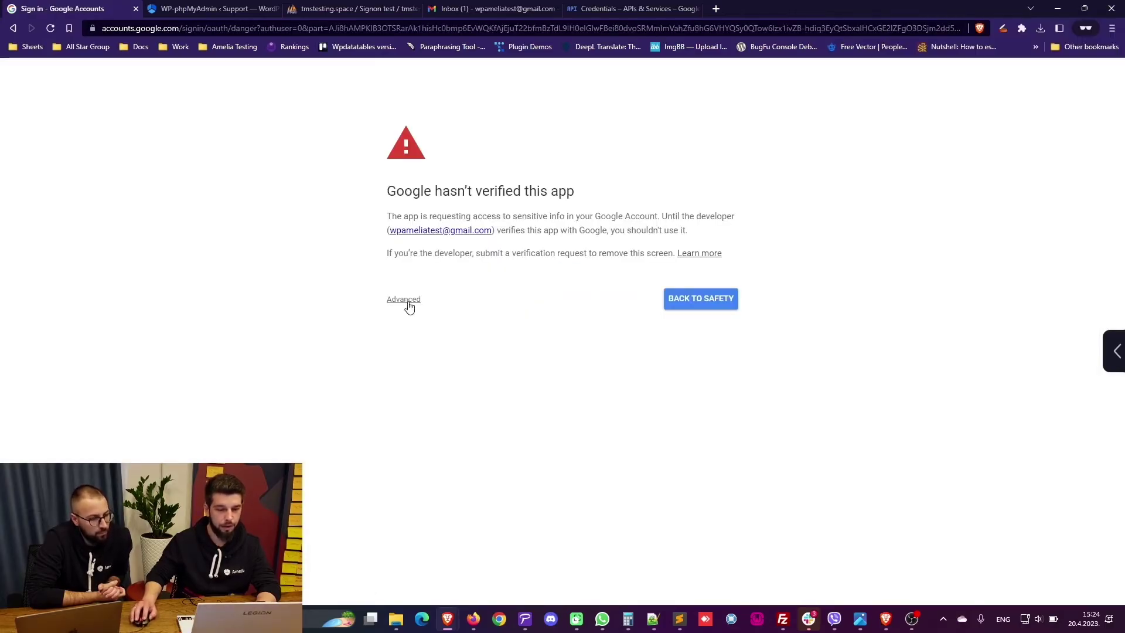
click(404, 300)
click(444, 384)
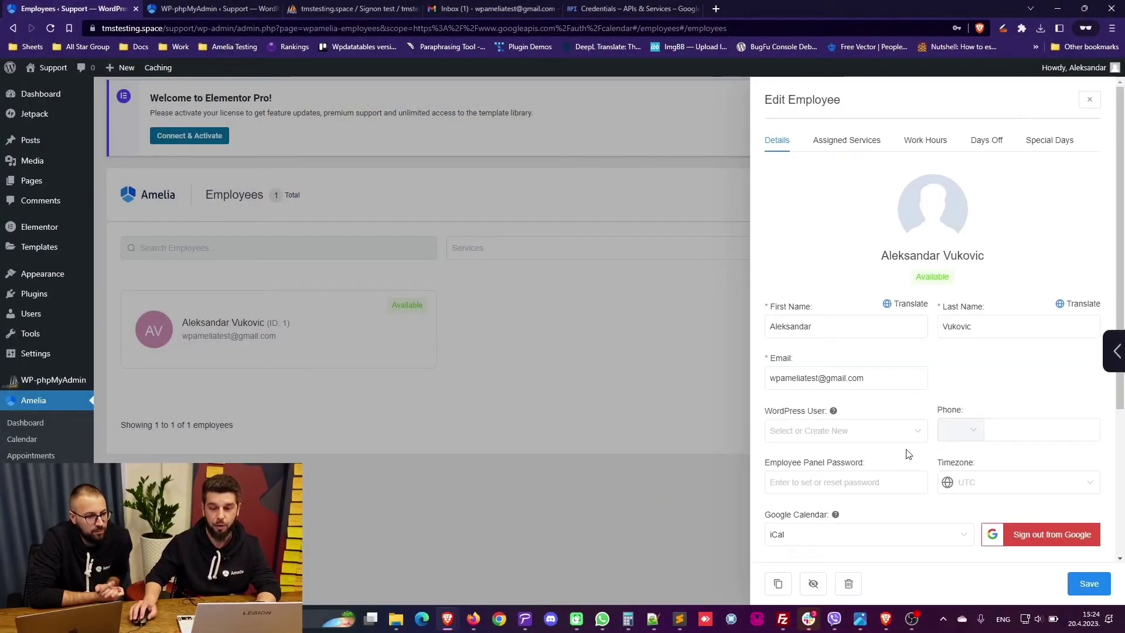
Step: Set the employee's Google Calendar to the account's Gmail calendar and save the employee
scroll(908, 454, down, 3)
scroll(875, 316, up, 3)
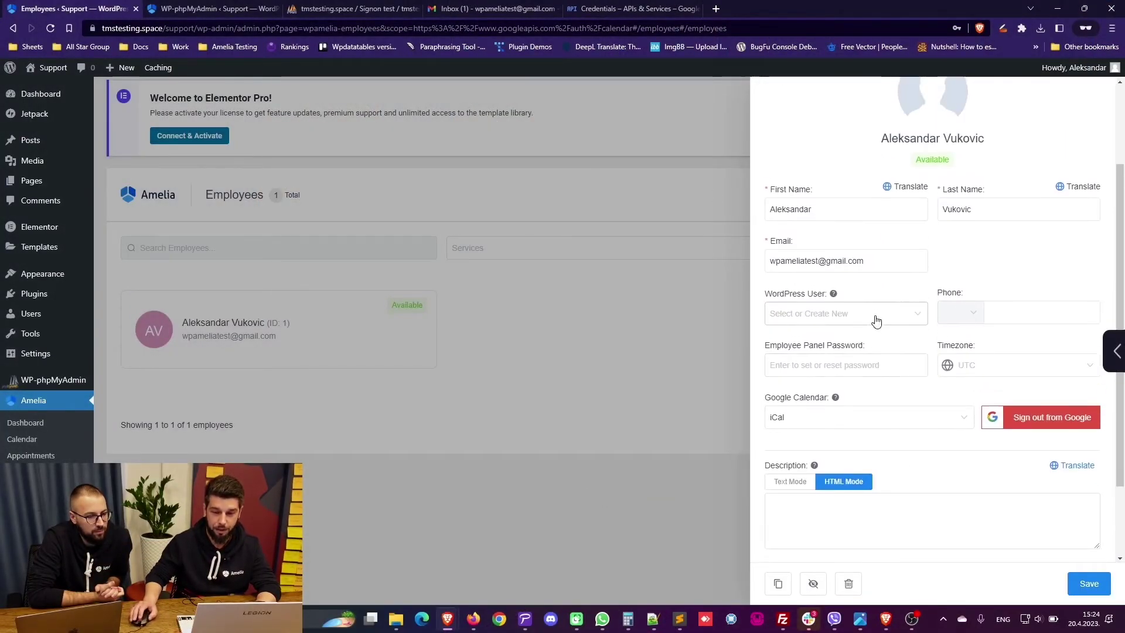
scroll(972, 382, down, 1)
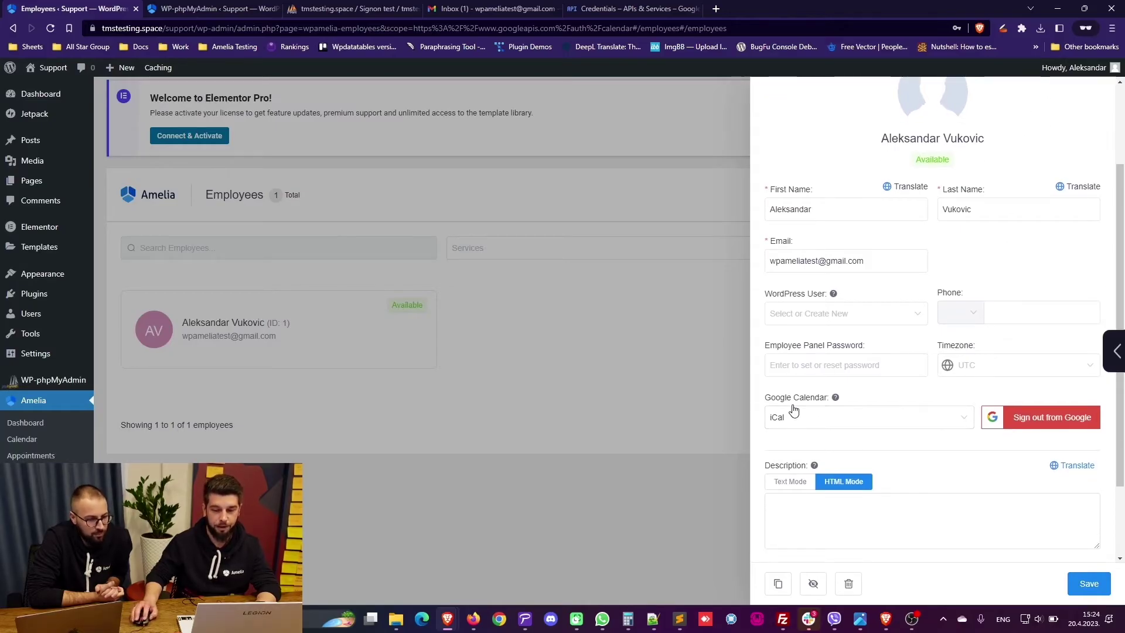
click(797, 419)
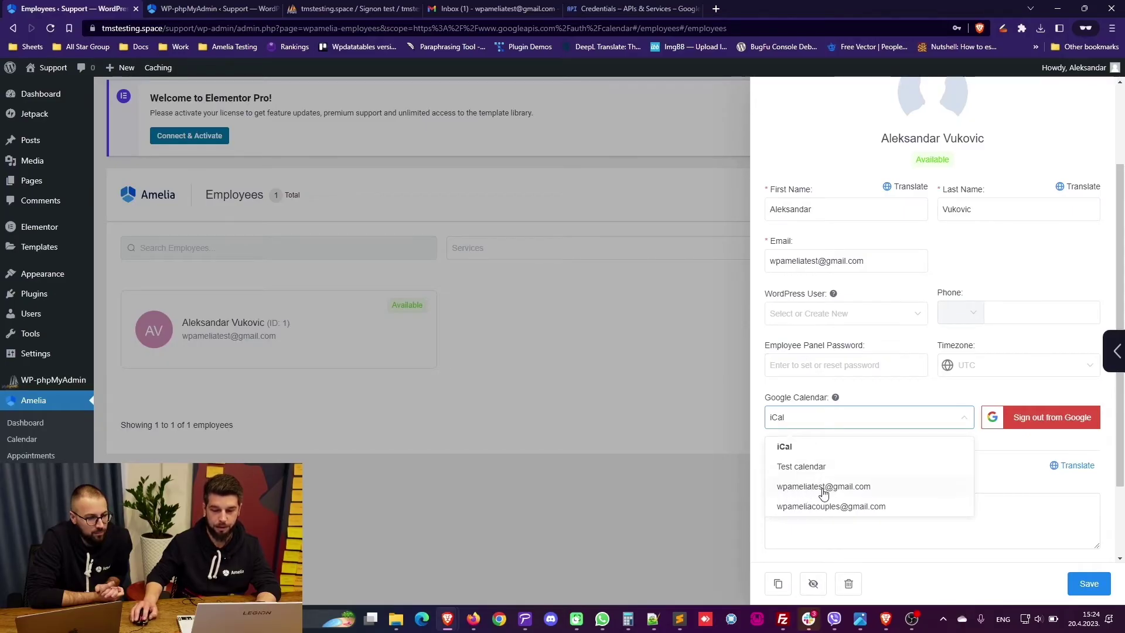
click(823, 487)
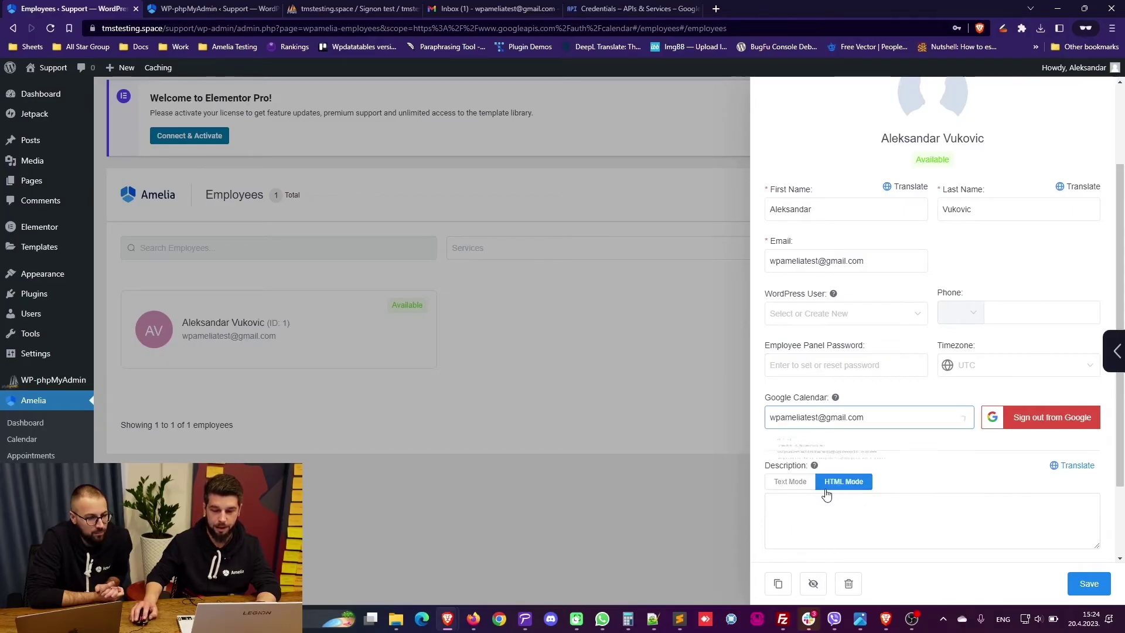
click(1102, 586)
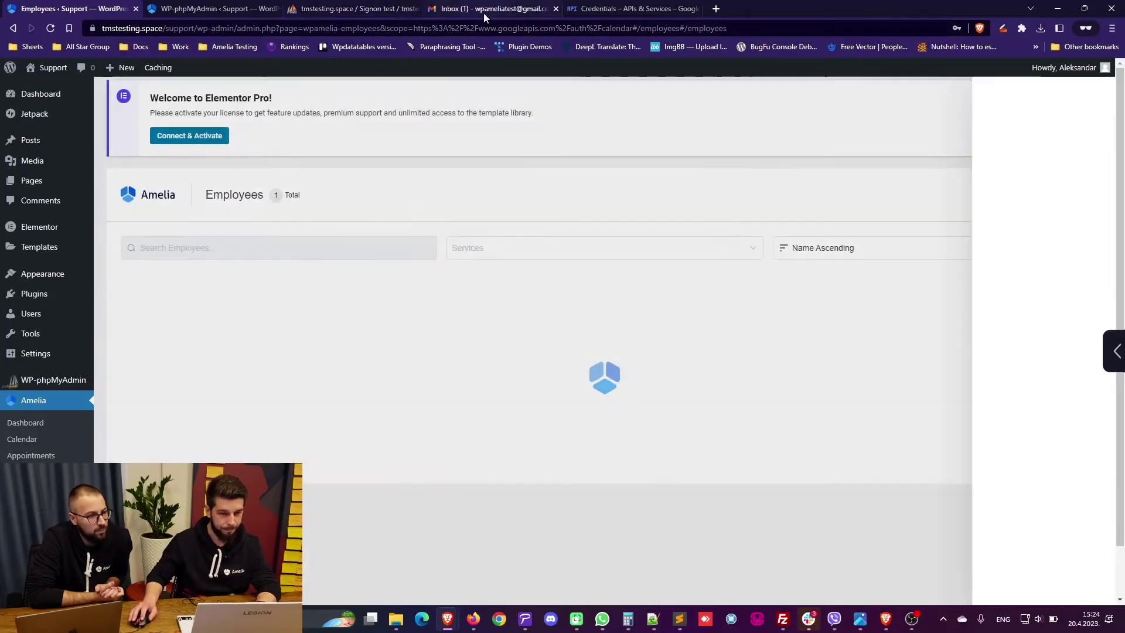
Step: Open Google Calendar from Gmail's side panel in its own tab, showing April 2023
click(483, 12)
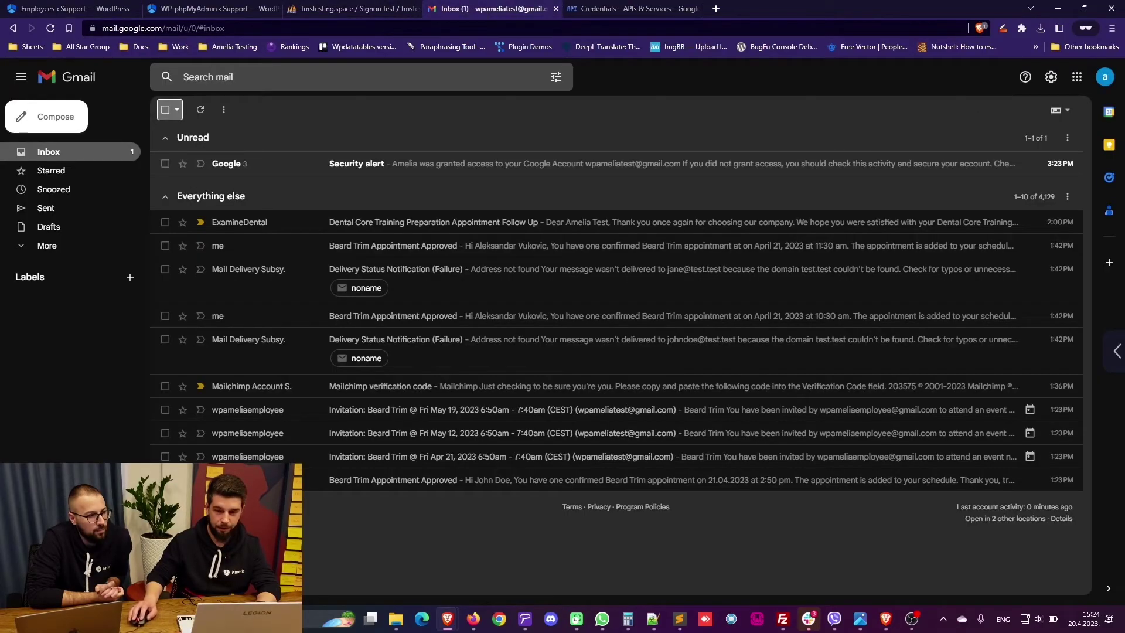
click(1108, 112)
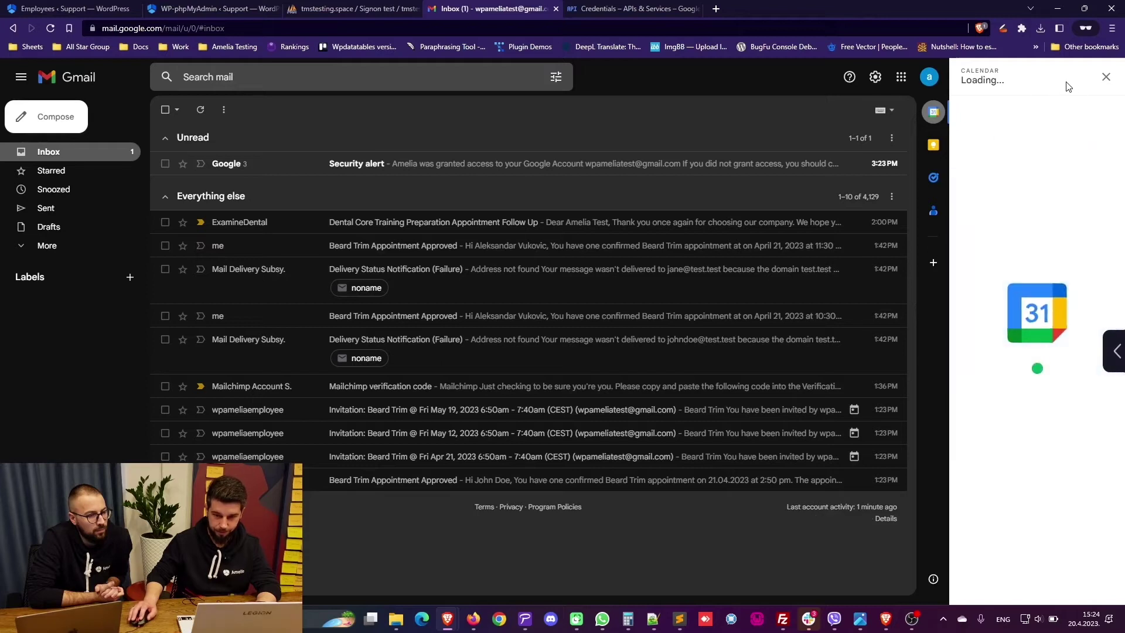
click(1088, 78)
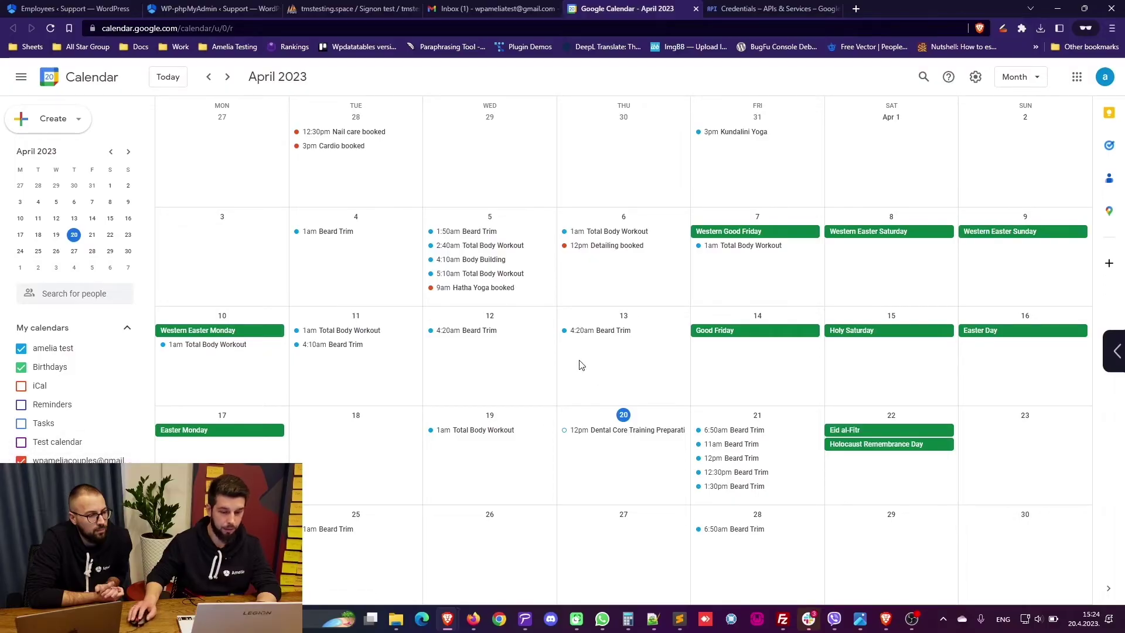
scroll(643, 426, down, 1)
scroll(597, 405, up, 1)
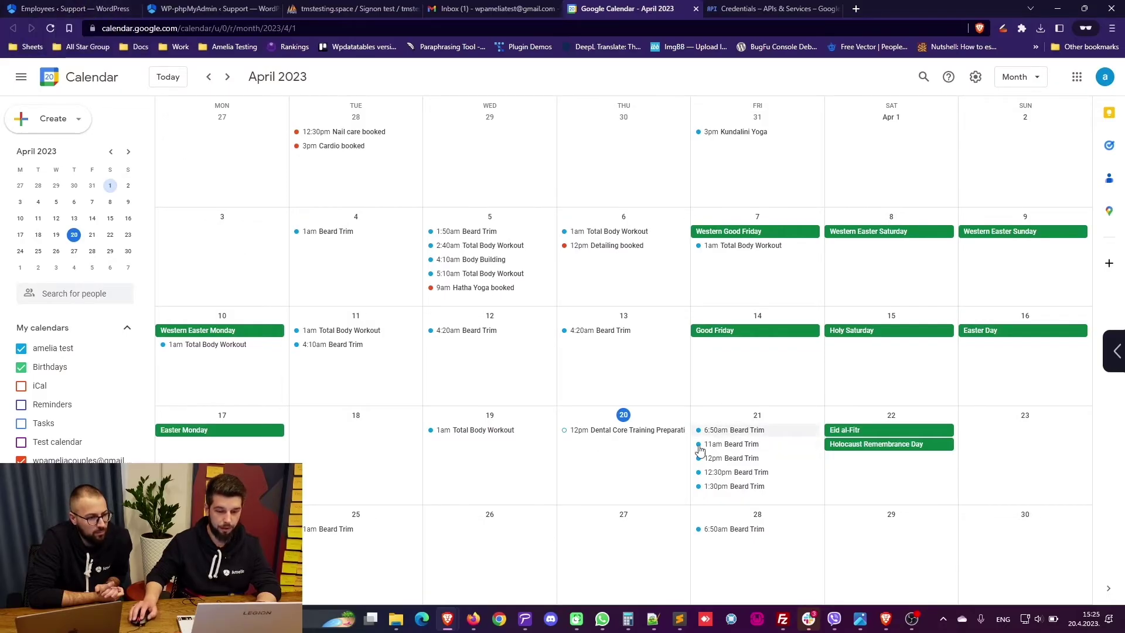
Step: Try reaching the site's front page by trimming the Support site address, then close that tab
click(101, 8)
middle_click(46, 69)
click(191, 7)
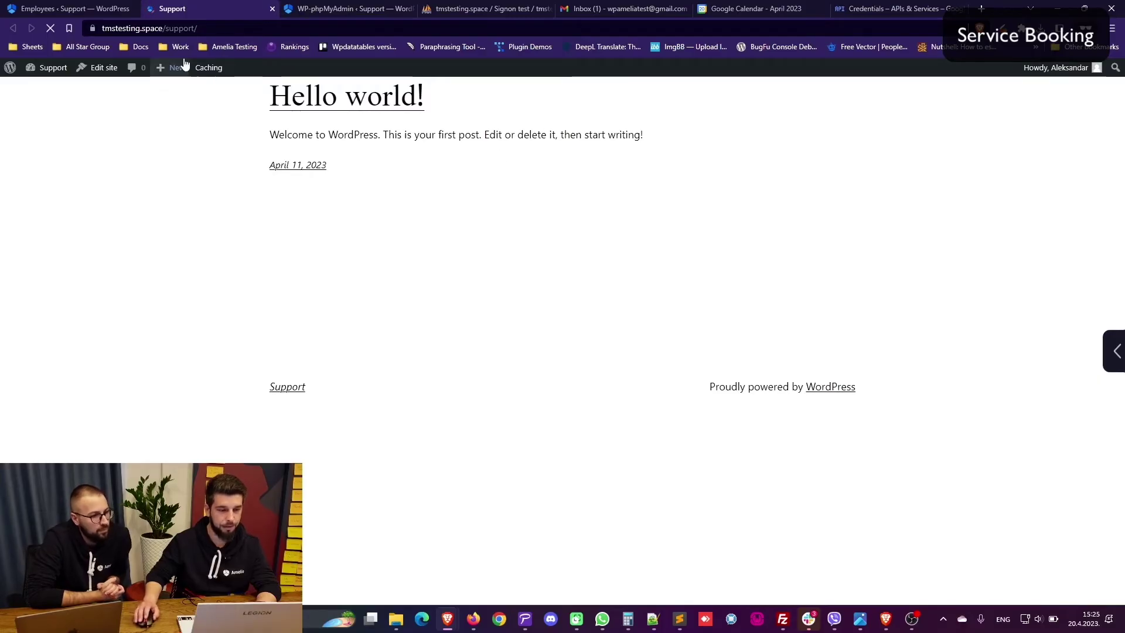
double_click(185, 29)
key(BackSpace)
key(Down)
key(Down)
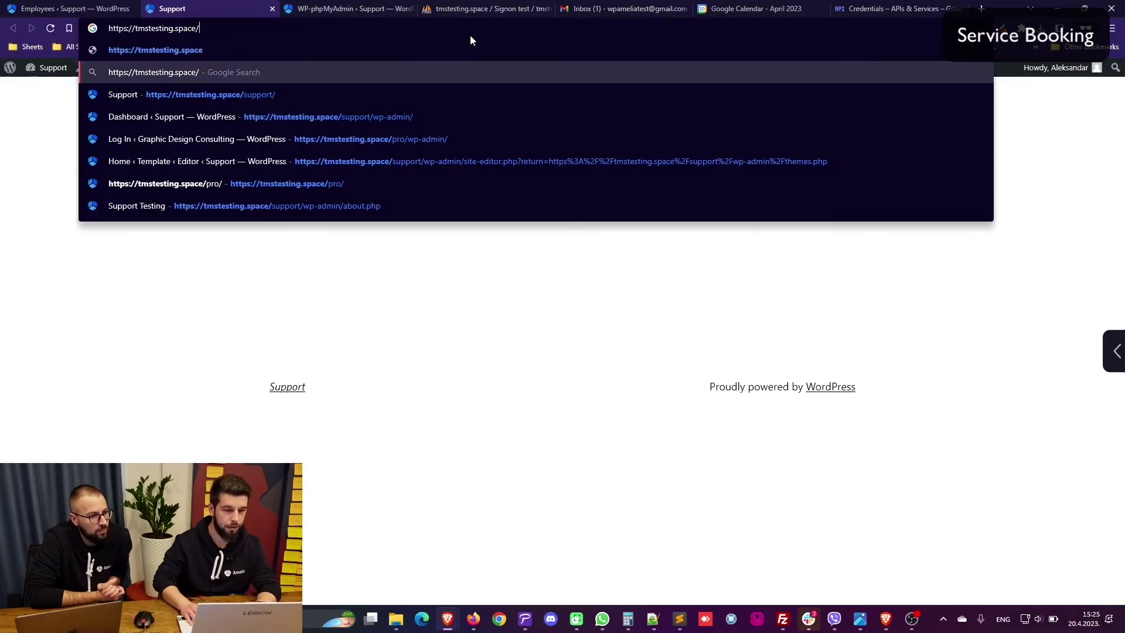
key(Up)
key(Up)
key(Up)
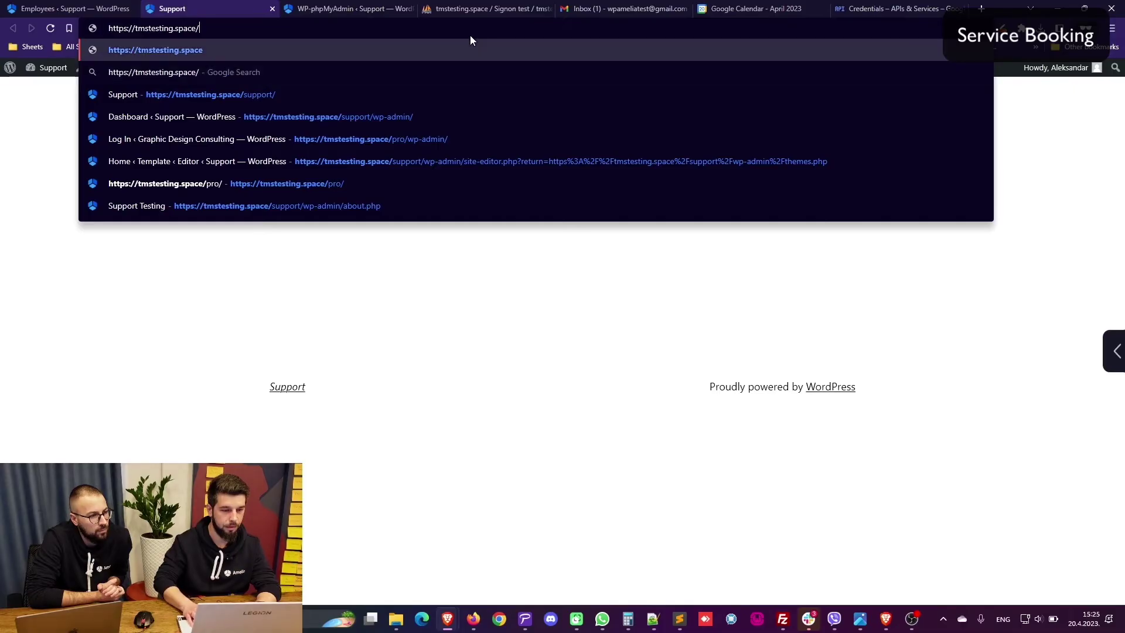
middle_click(238, 5)
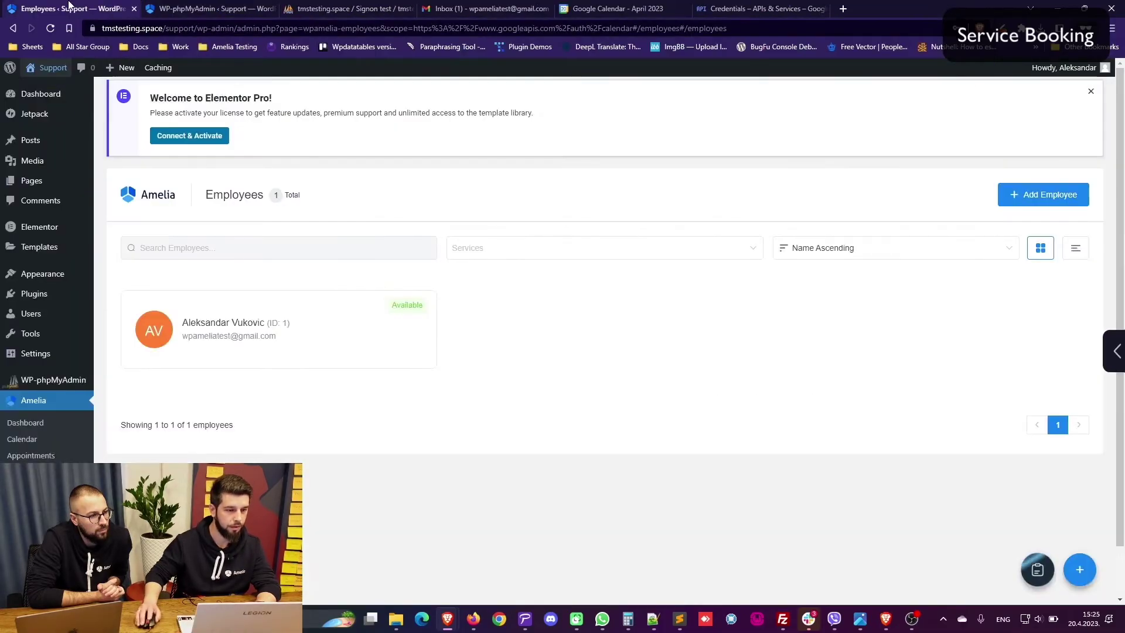
Step: View the Book an Appointment page and pick Friday 21 April in its booking calendar
middle_click(26, 185)
click(168, 7)
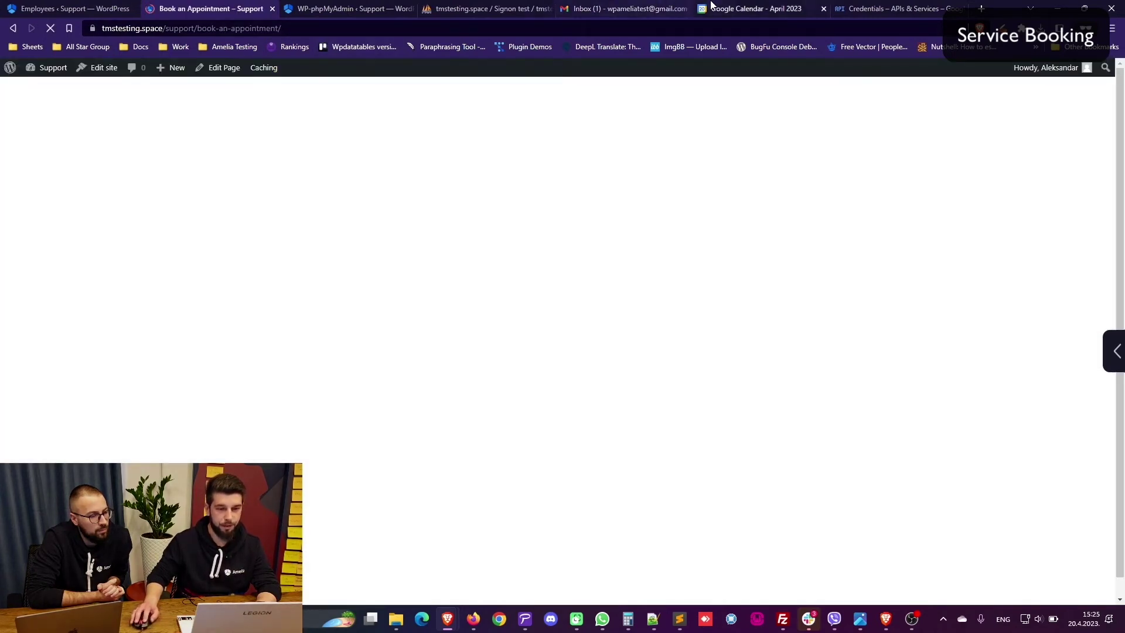
click(712, 7)
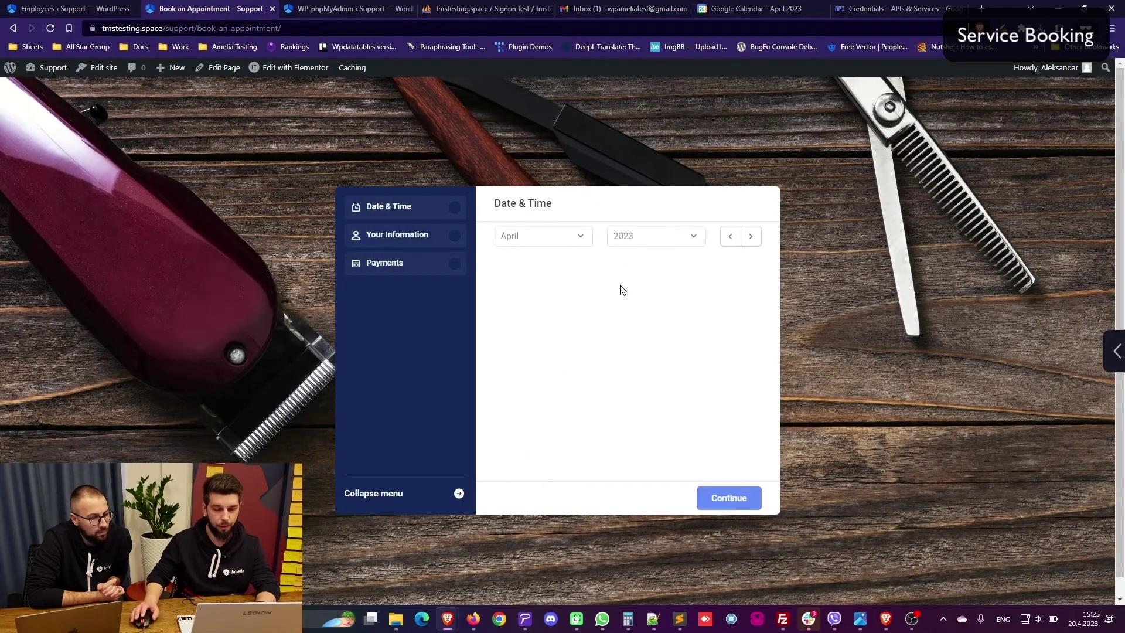
click(660, 384)
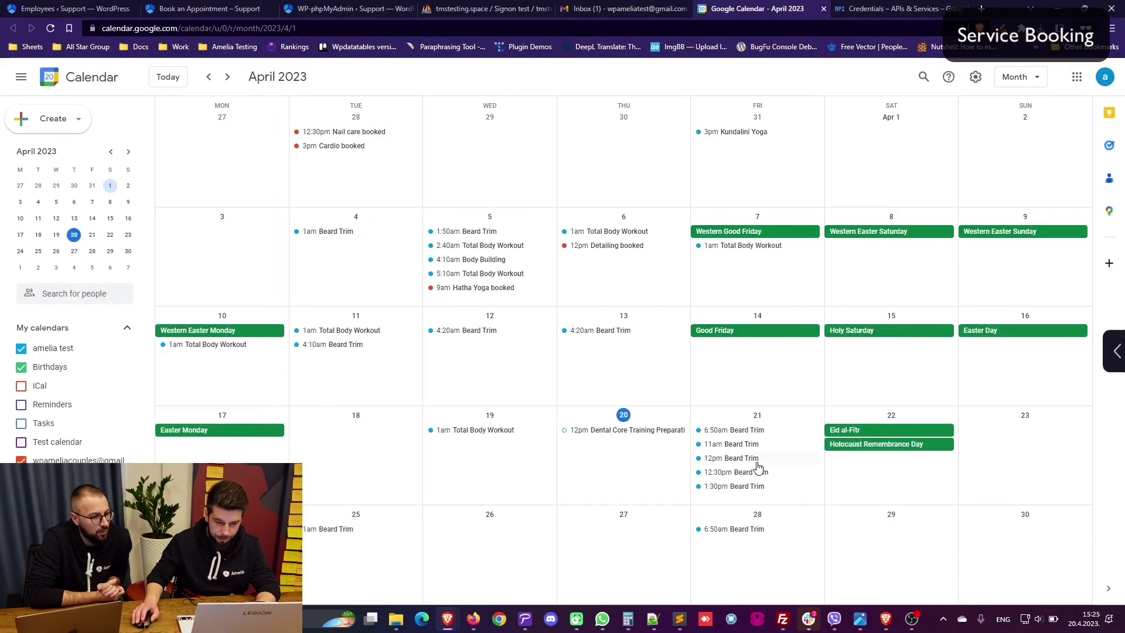
Step: Compare the 11am Beard Trim on Friday 21 with the booking form's 11:00 AM slot
click(737, 444)
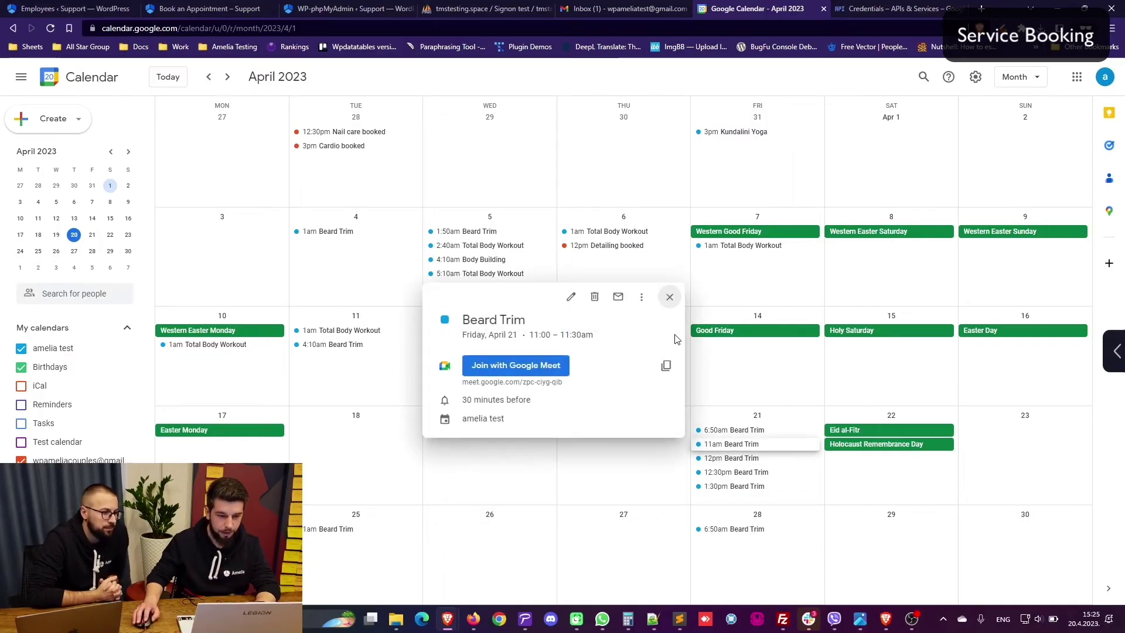
key(ctrl+Tab)
click(689, 312)
scroll(690, 315, up, 1)
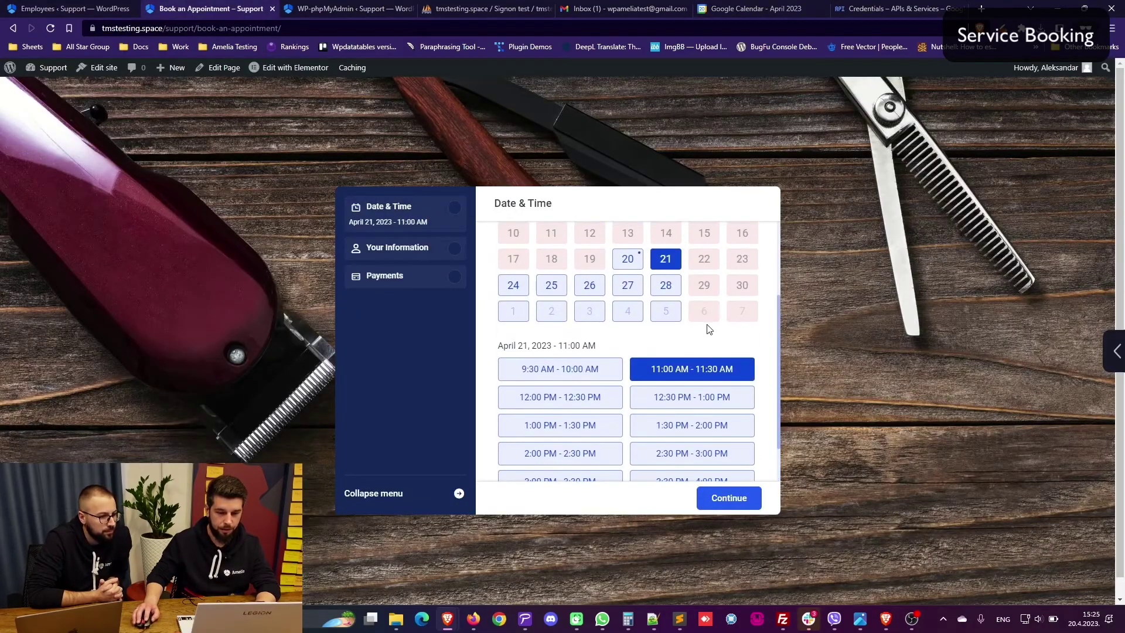
scroll(709, 329, up, 2)
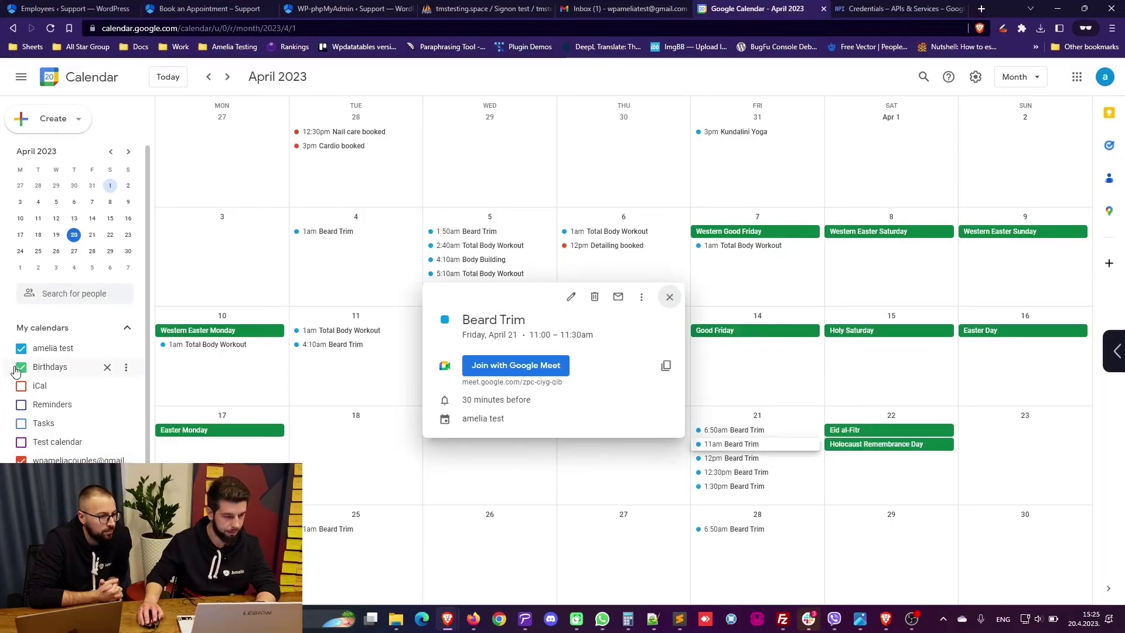
Step: Hide the other calendar's events and confirm the Central European Time - Belgrade time zone in Settings
click(20, 368)
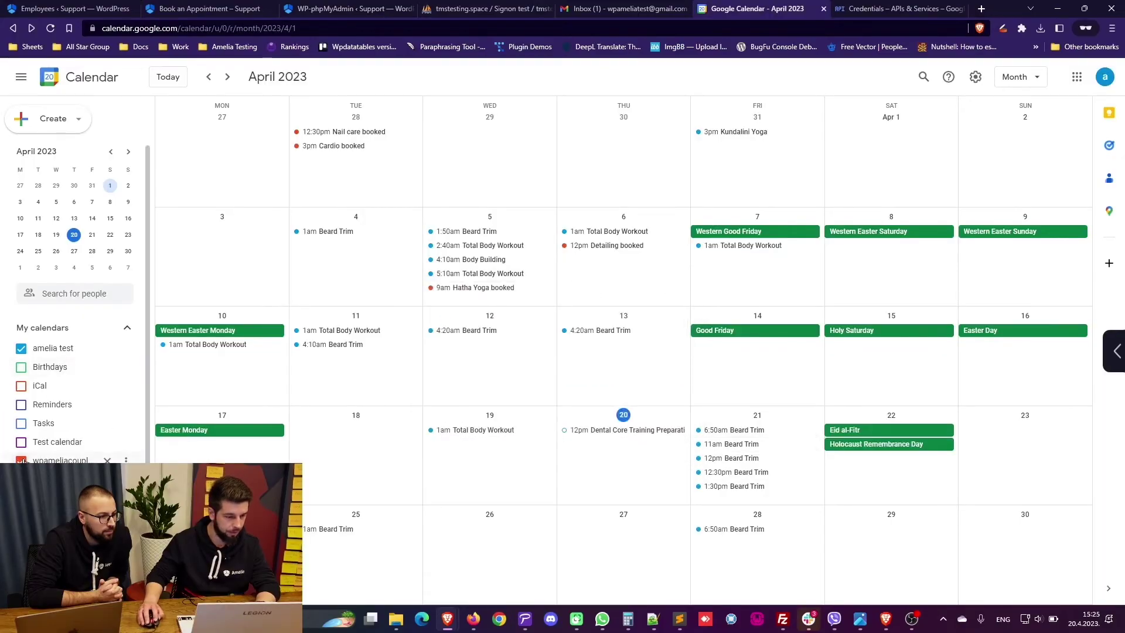
click(21, 460)
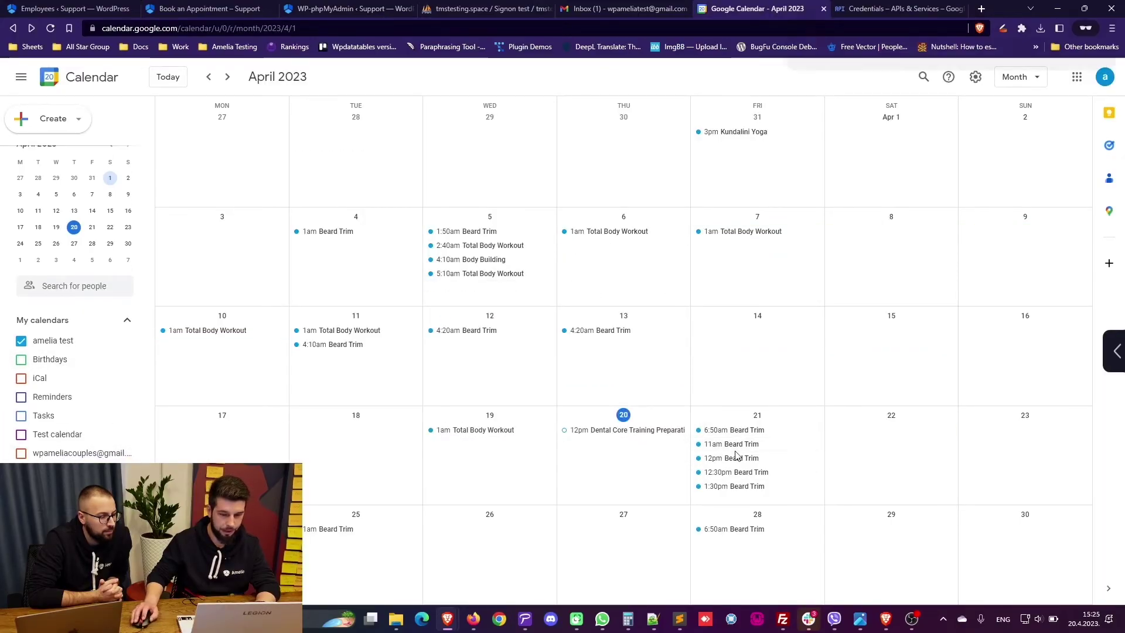
click(975, 77)
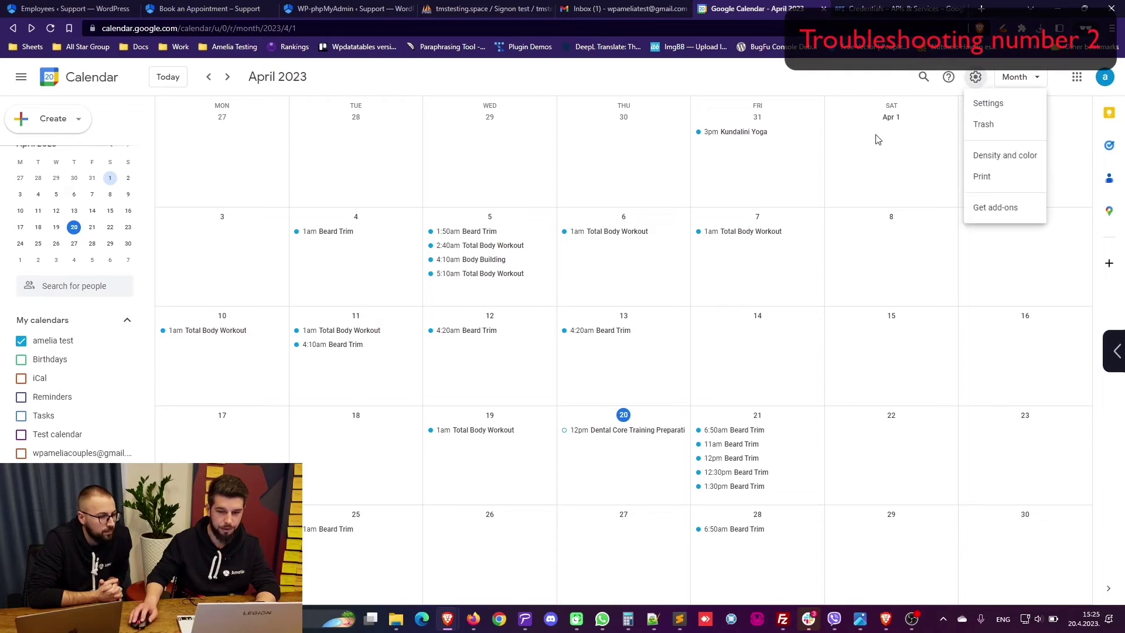
click(987, 103)
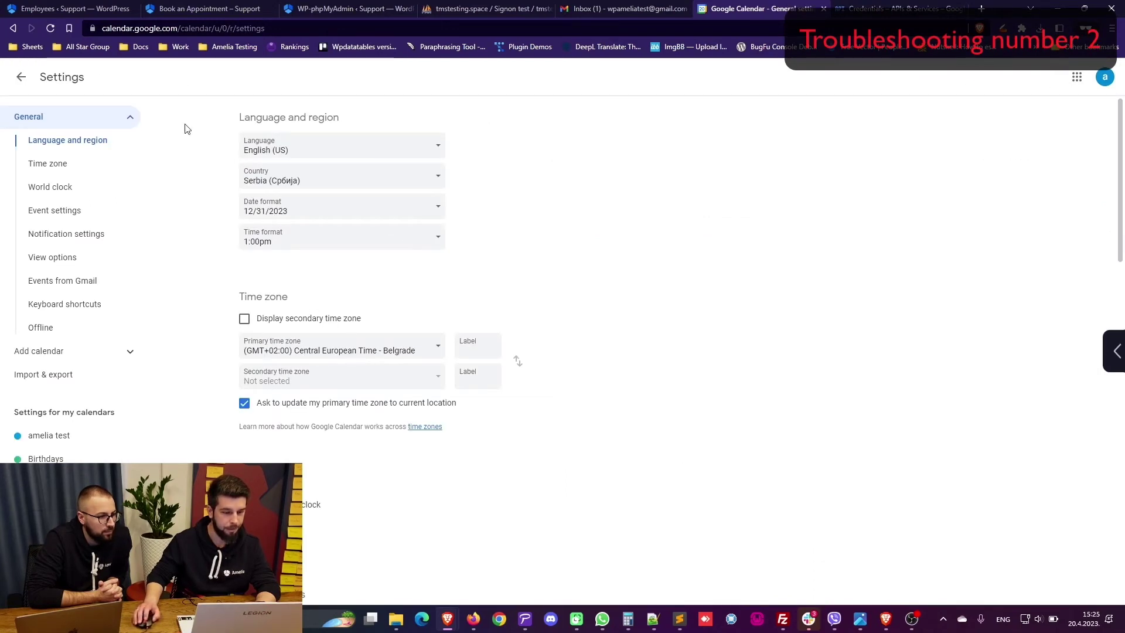
click(19, 79)
click(102, 5)
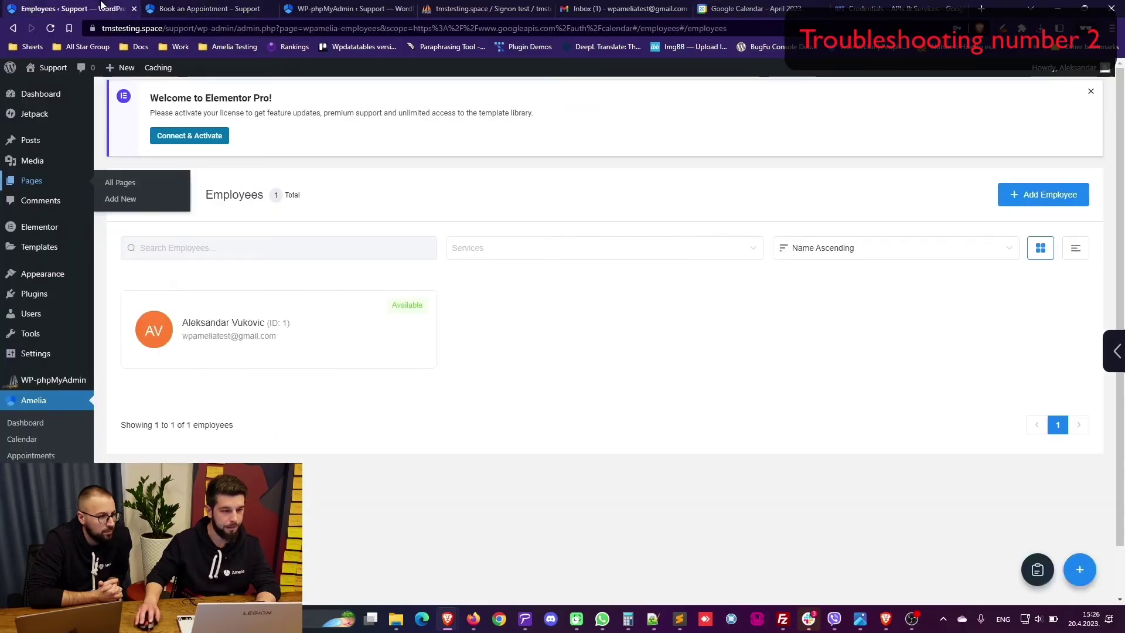
Step: Set the WordPress site timezone to Europe/Belgrade in General Settings and save it
middle_click(35, 353)
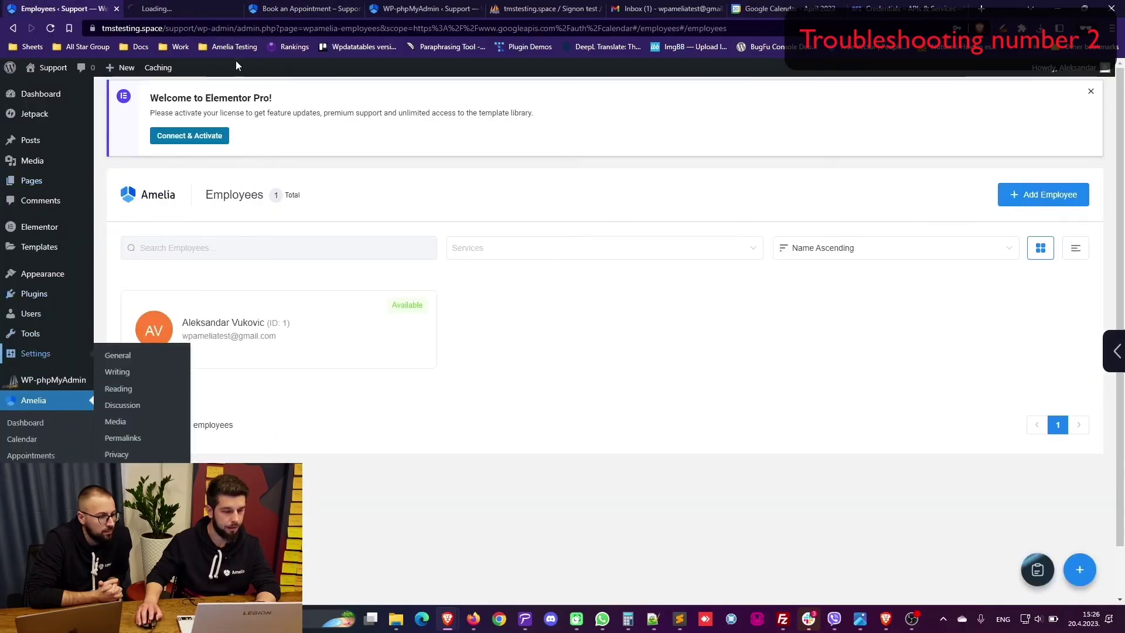
scroll(310, 351, down, 2)
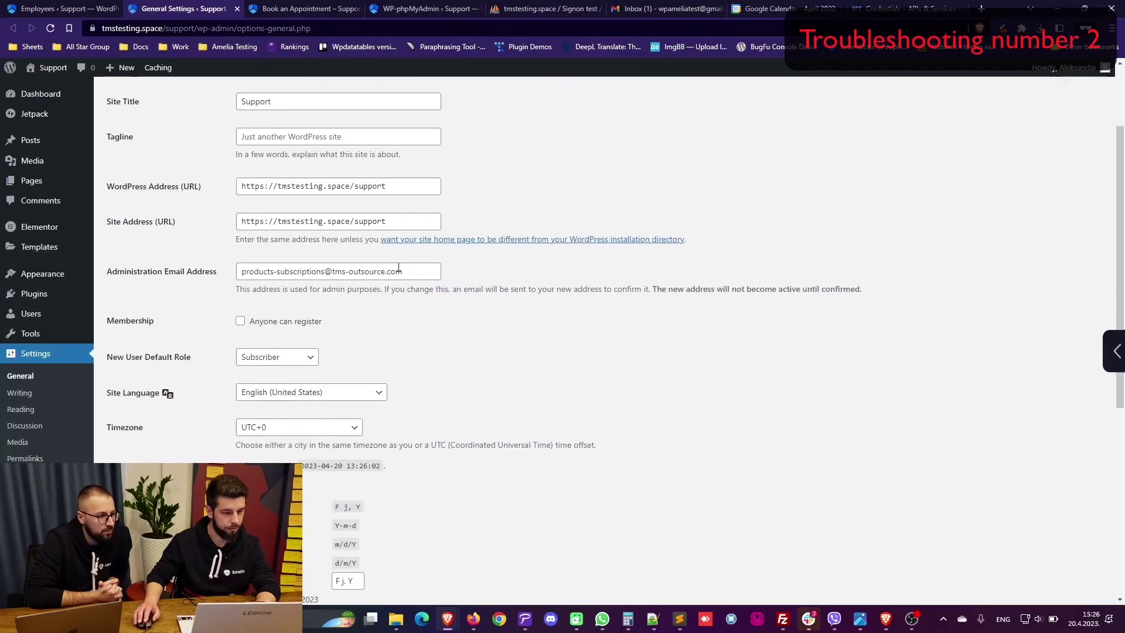
click(305, 423)
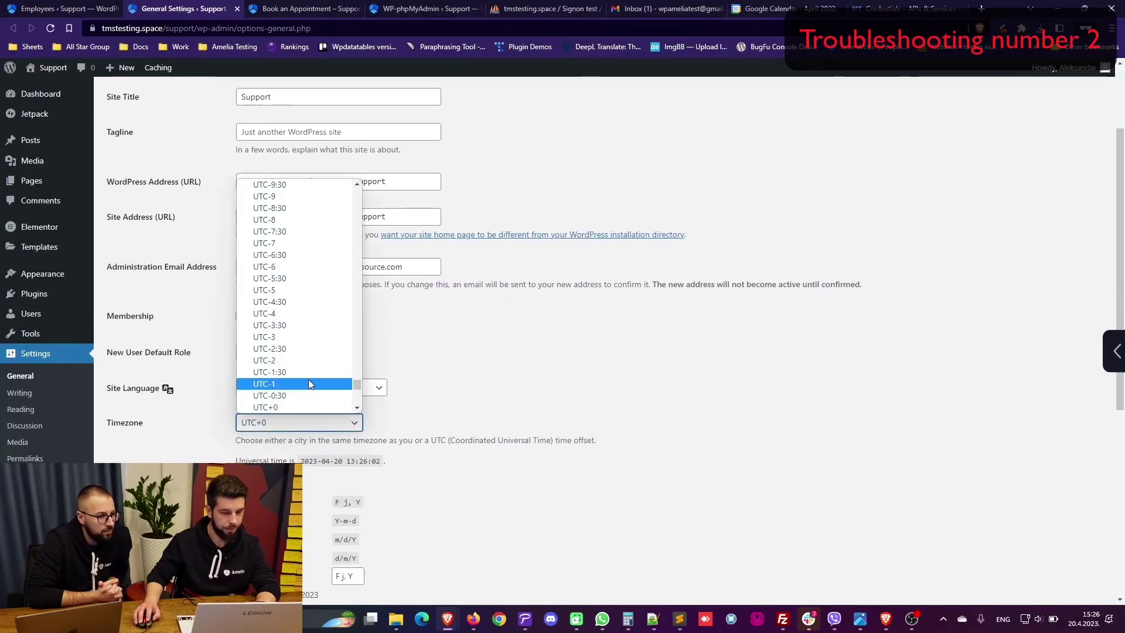
scroll(297, 312, up, 10)
scroll(297, 312, up, 15)
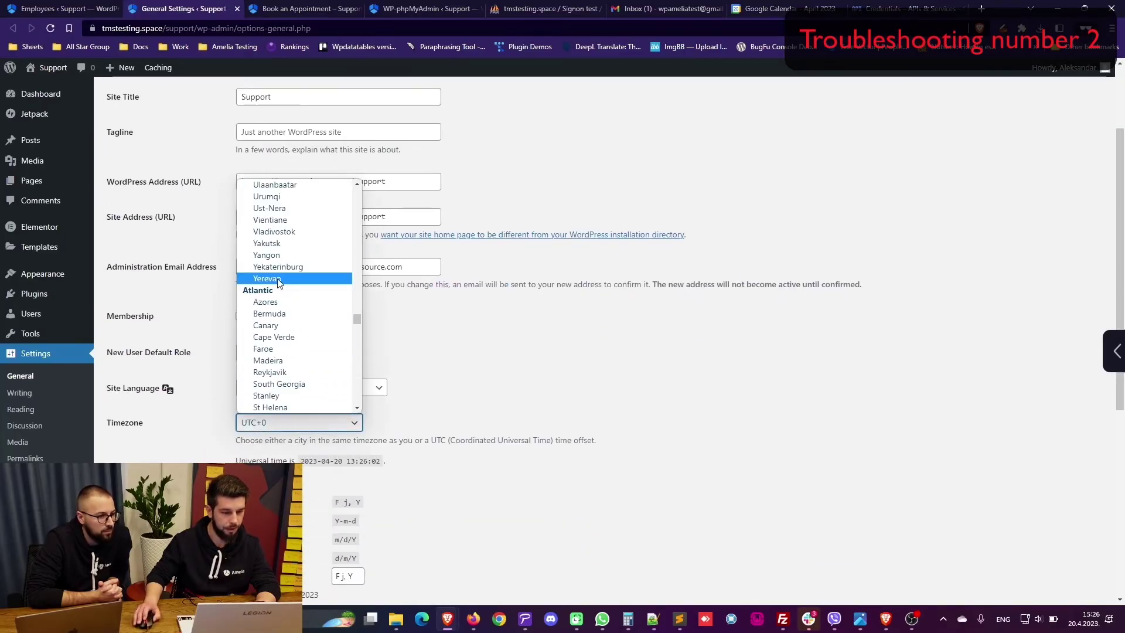
scroll(278, 283, down, 5)
click(316, 420)
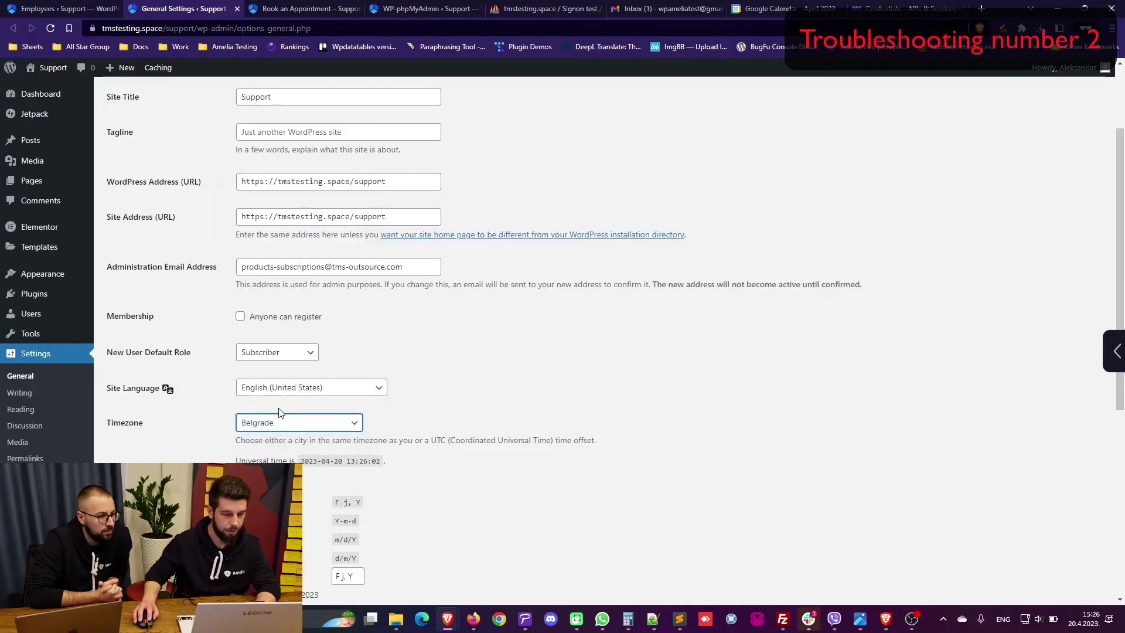
scroll(317, 420, down, 4)
scroll(603, 340, down, 2)
scroll(603, 340, up, 4)
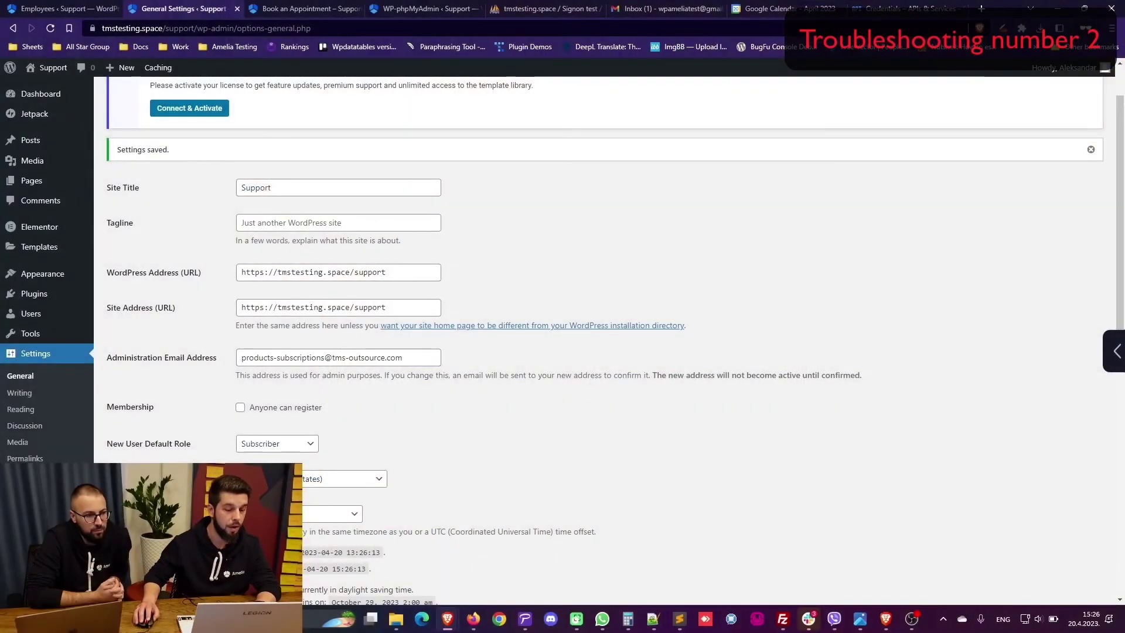
scroll(228, 191, down, 2)
scroll(228, 191, up, 1)
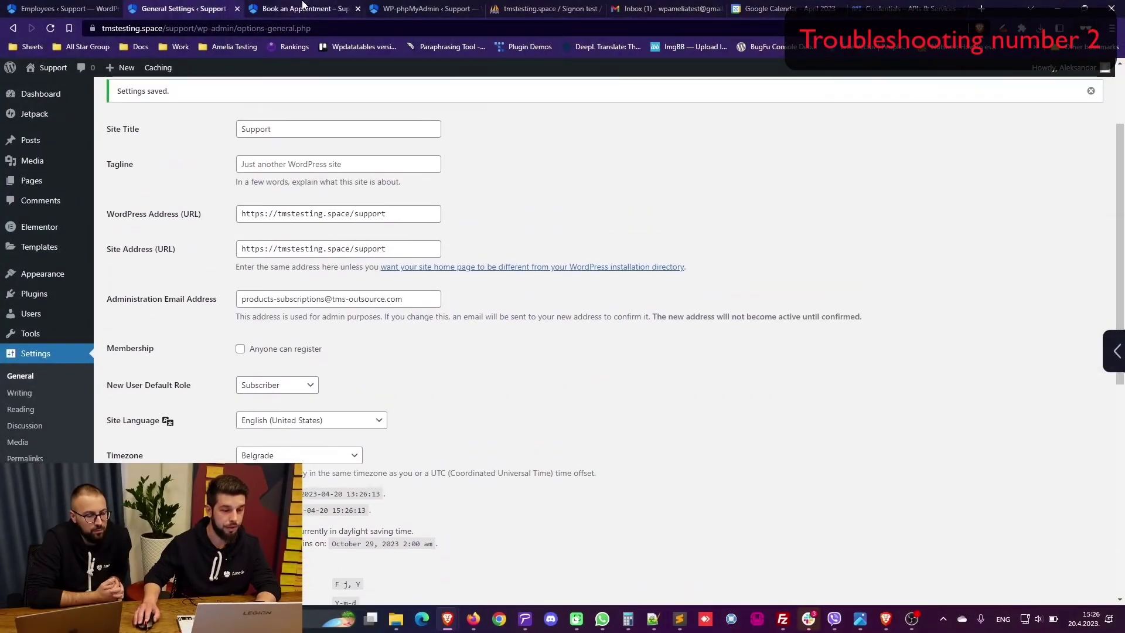
Step: Reload the Book an Appointment page so it picks up the Belgrade timezone
click(304, 7)
right_click(60, 29)
click(53, 28)
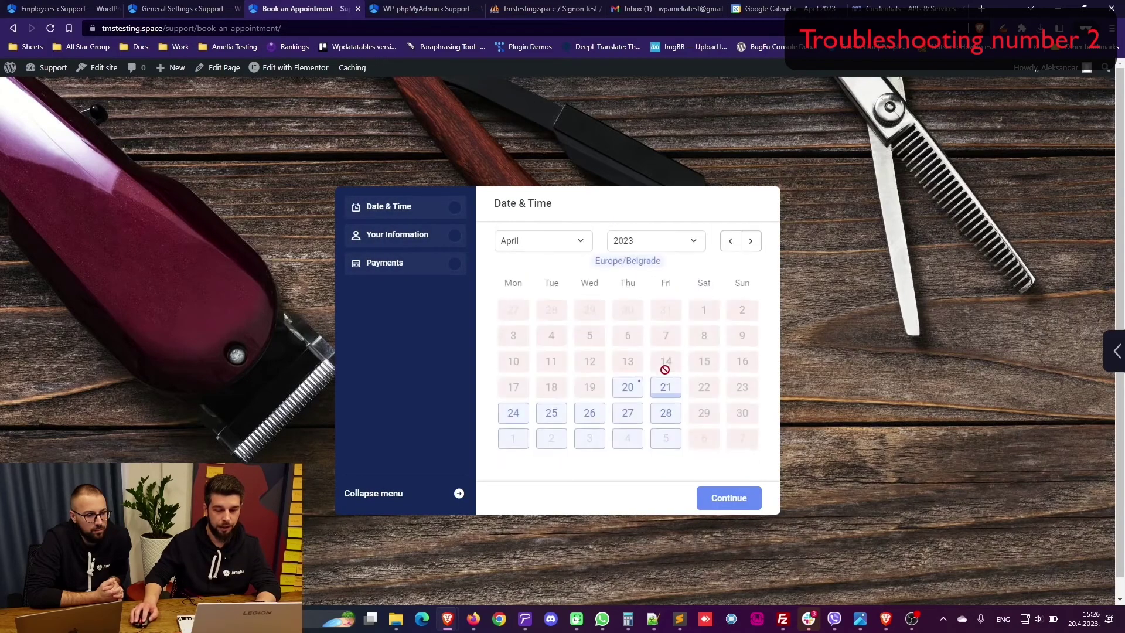
Step: Pick April 21 and the 11:30 AM - 12:00 PM Beard Trim slot, then continue
click(668, 392)
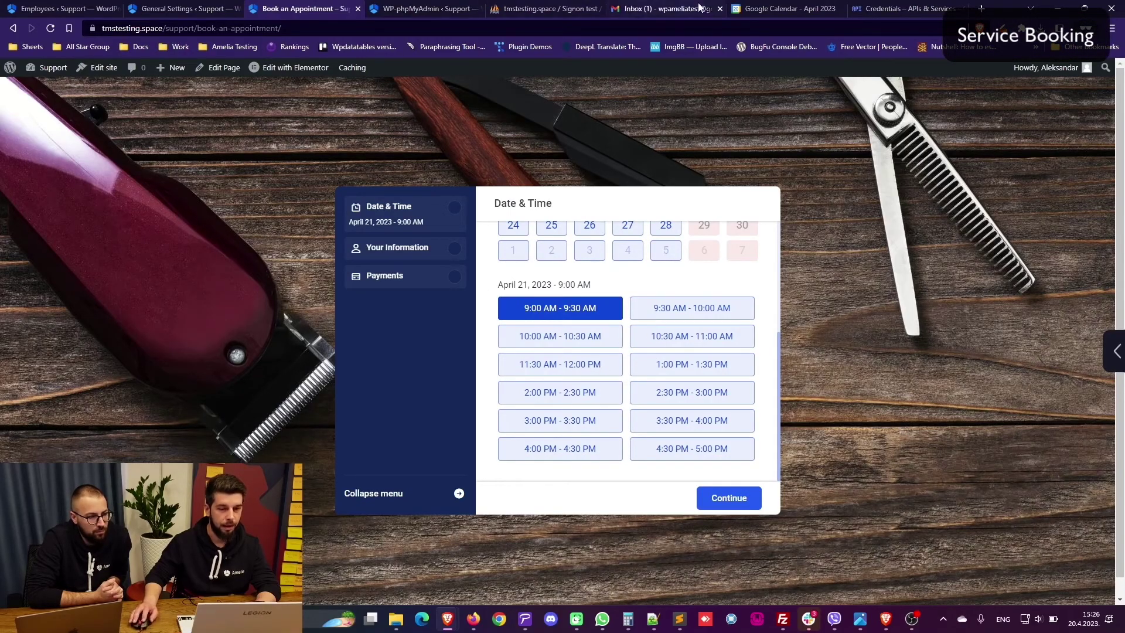
click(774, 8)
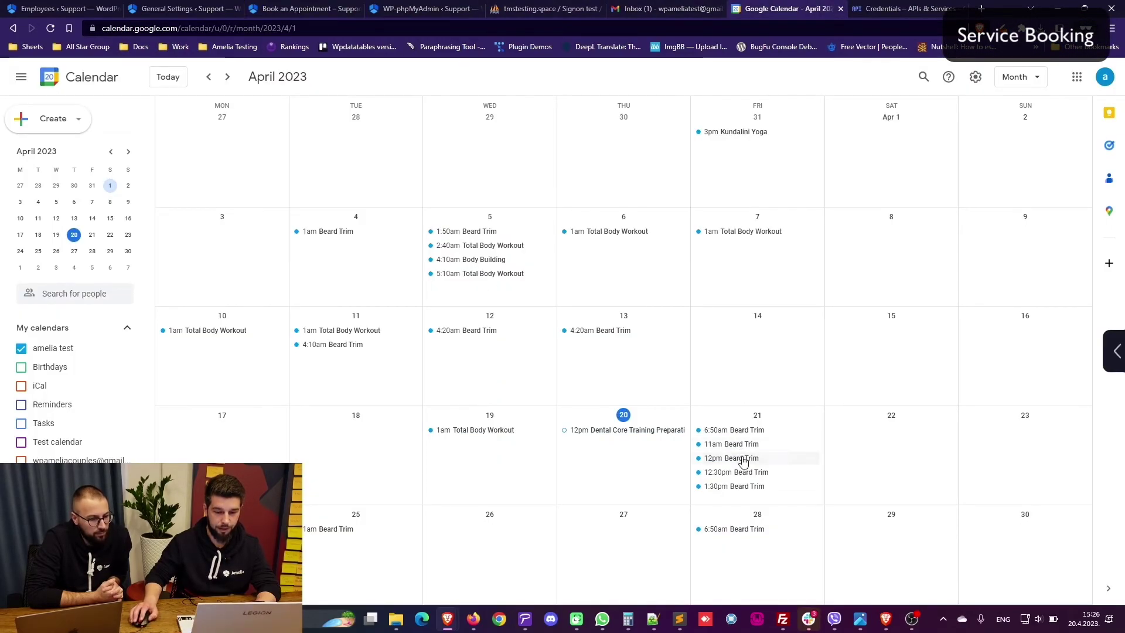
key(ctrl+3)
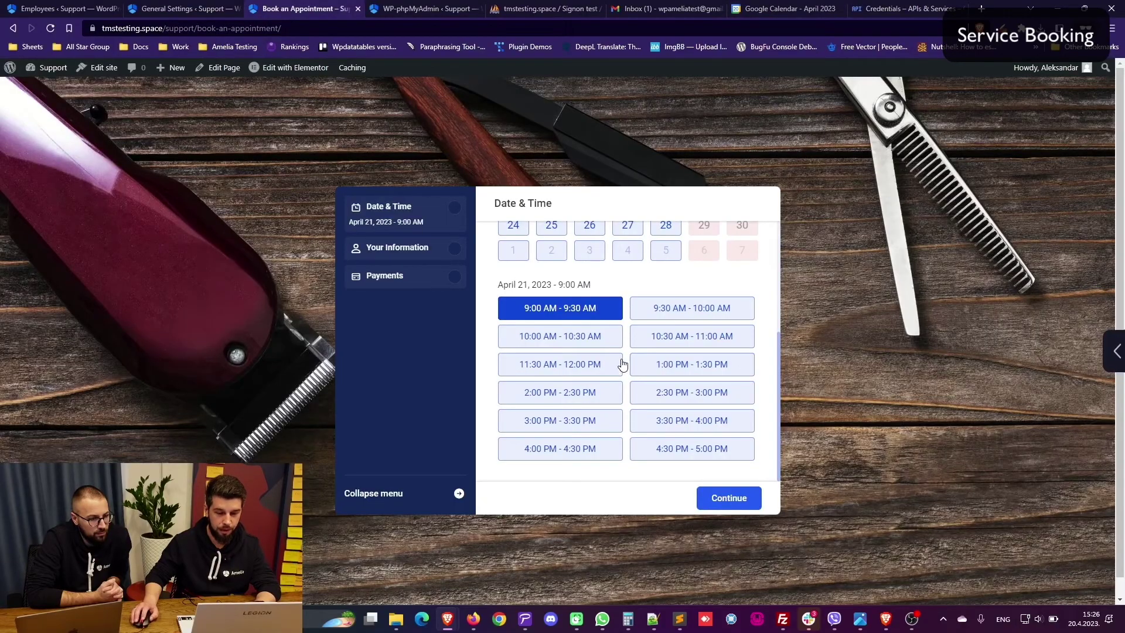
click(589, 373)
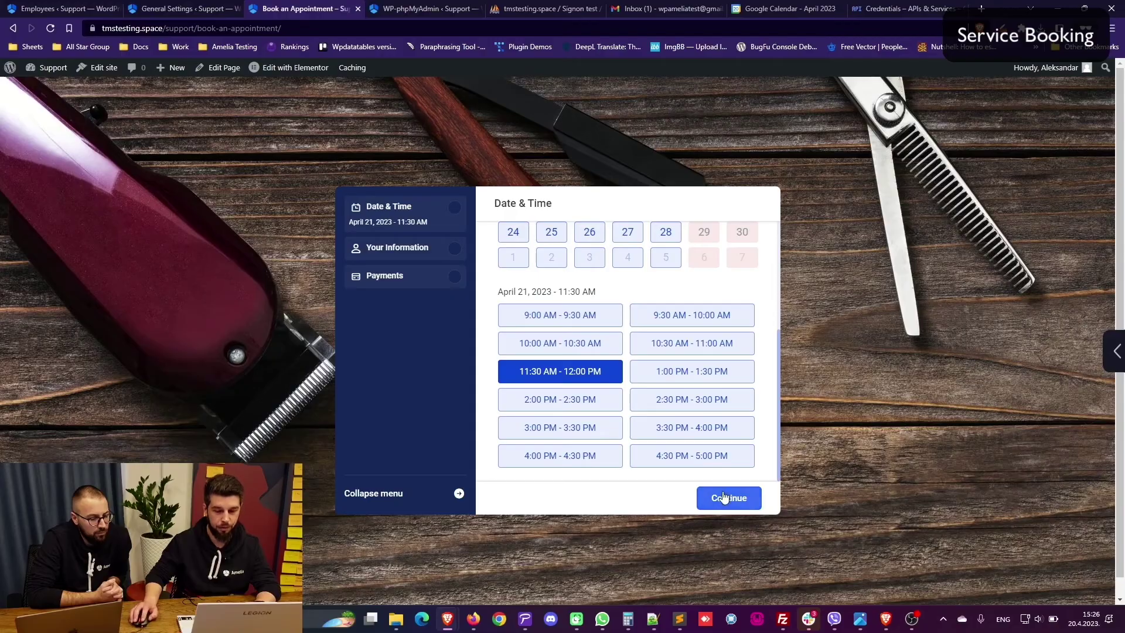
click(664, 375)
click(588, 373)
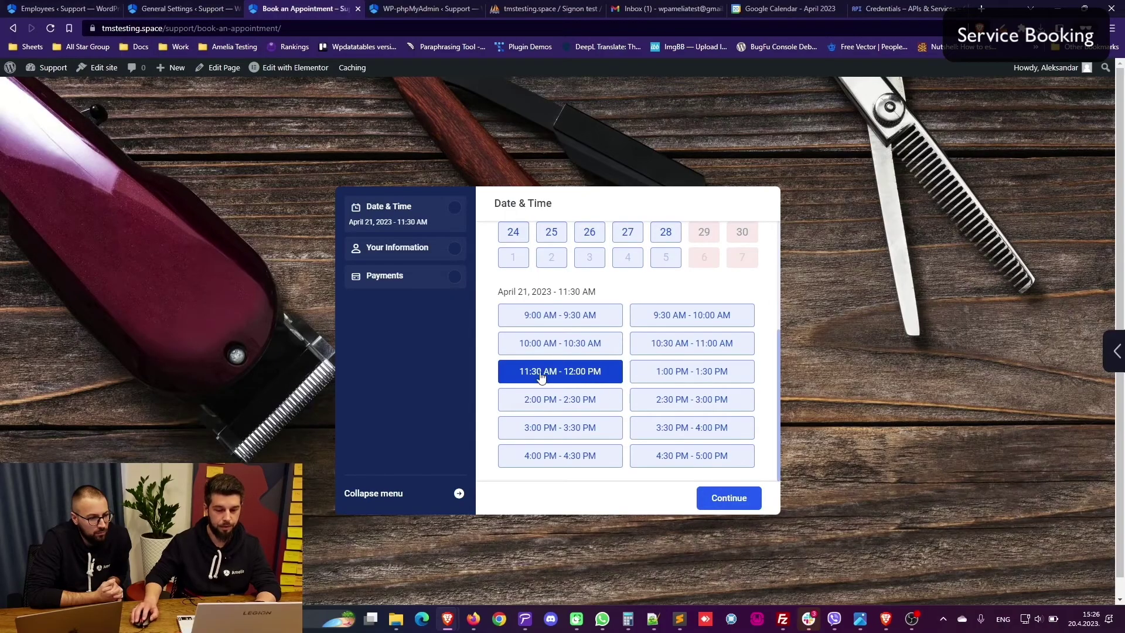
click(728, 498)
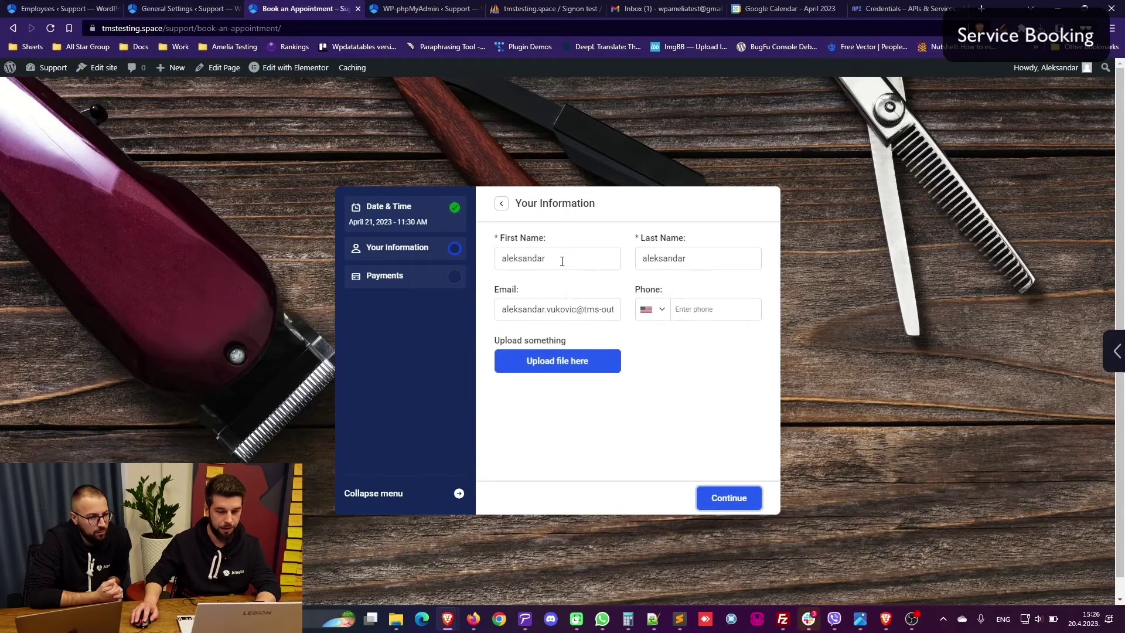
Step: Enter the test customer's first name, last name and email, finish the booking, and view Google Calendar
text(John)
key(Tab)
text(Doe)
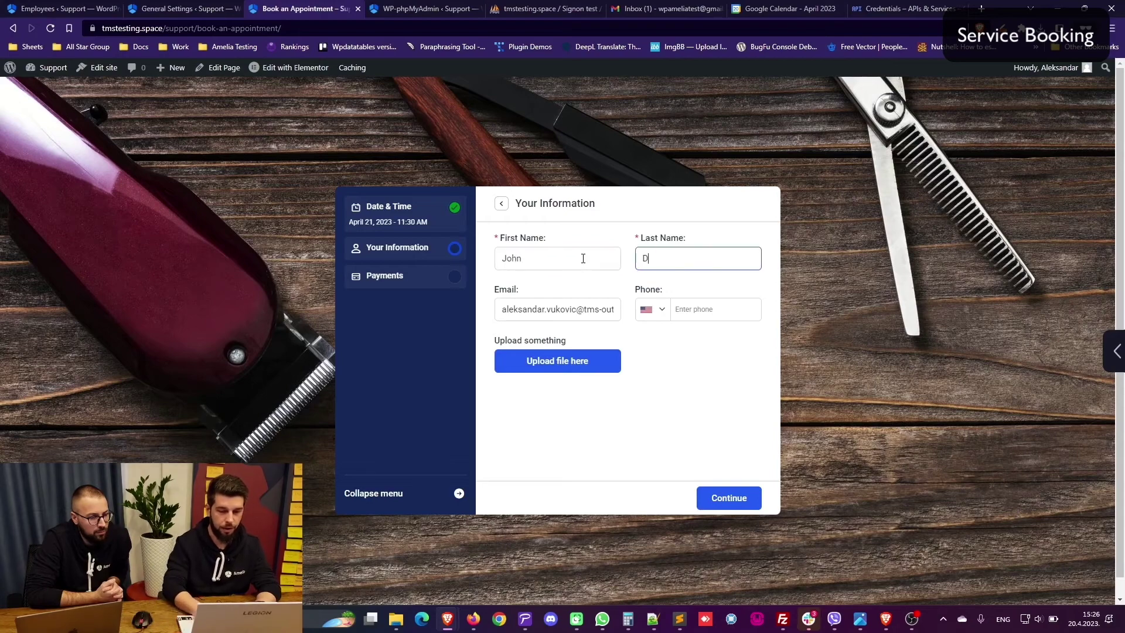
key(Tab)
text(jo)
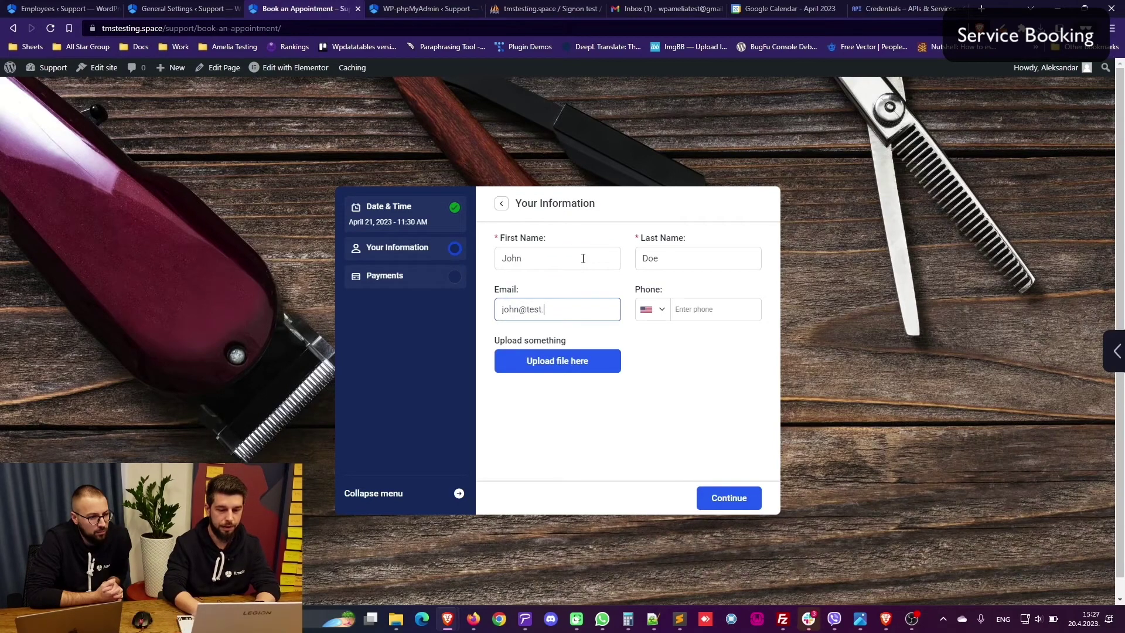
click(719, 498)
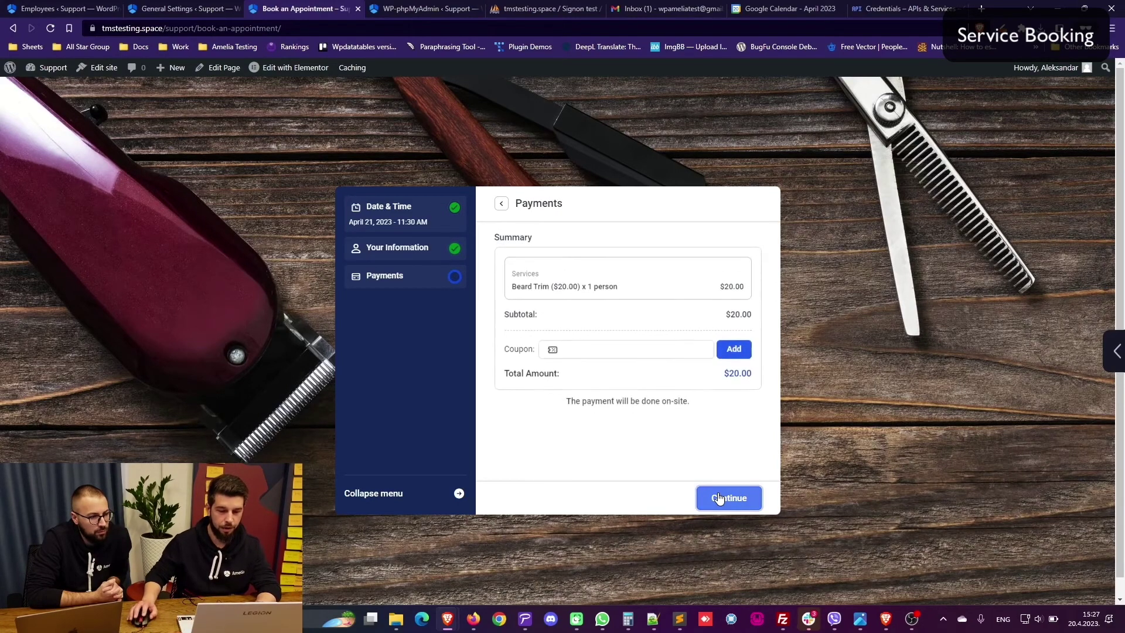
click(719, 498)
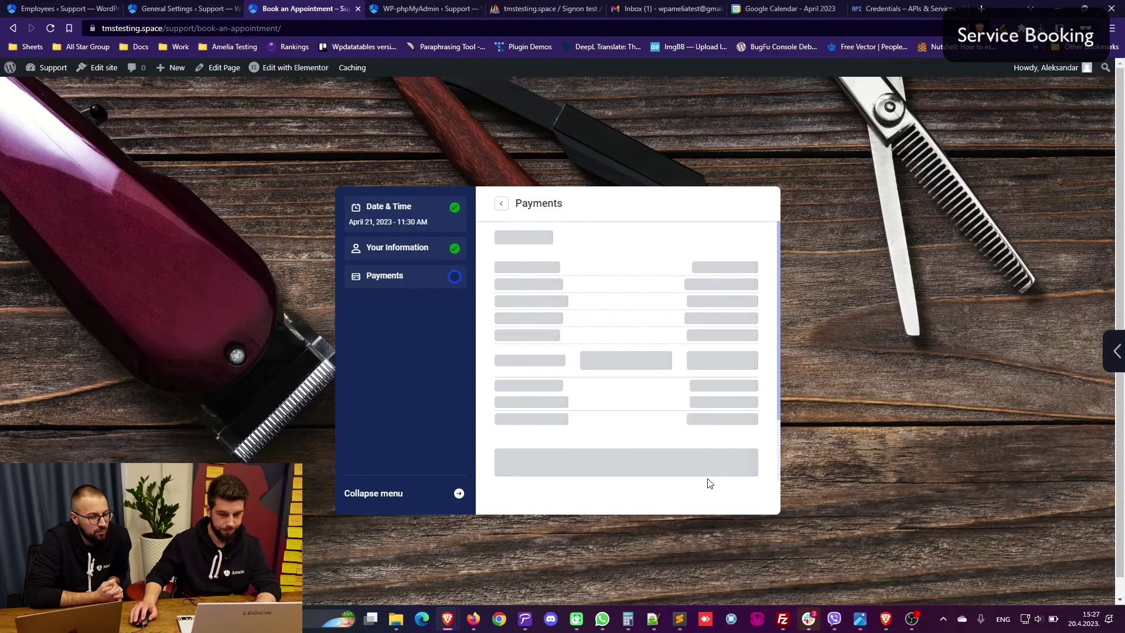
click(782, 8)
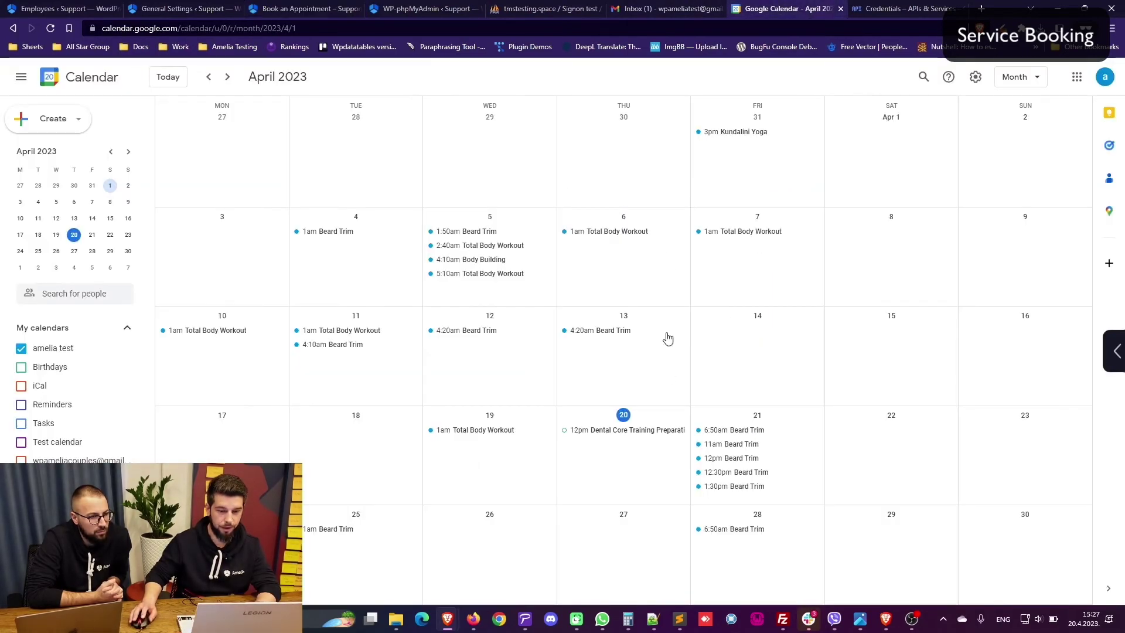
Step: Open the April 21 11:30am Beard Trim event in Google Calendar, then return to WordPress General Settings
click(225, 78)
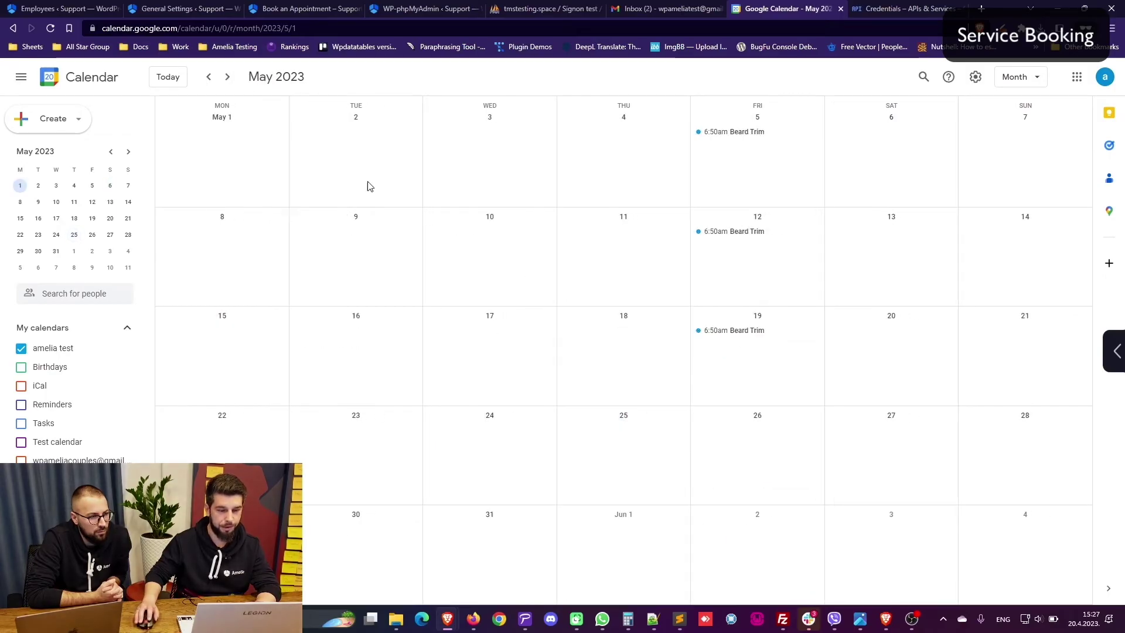
click(209, 78)
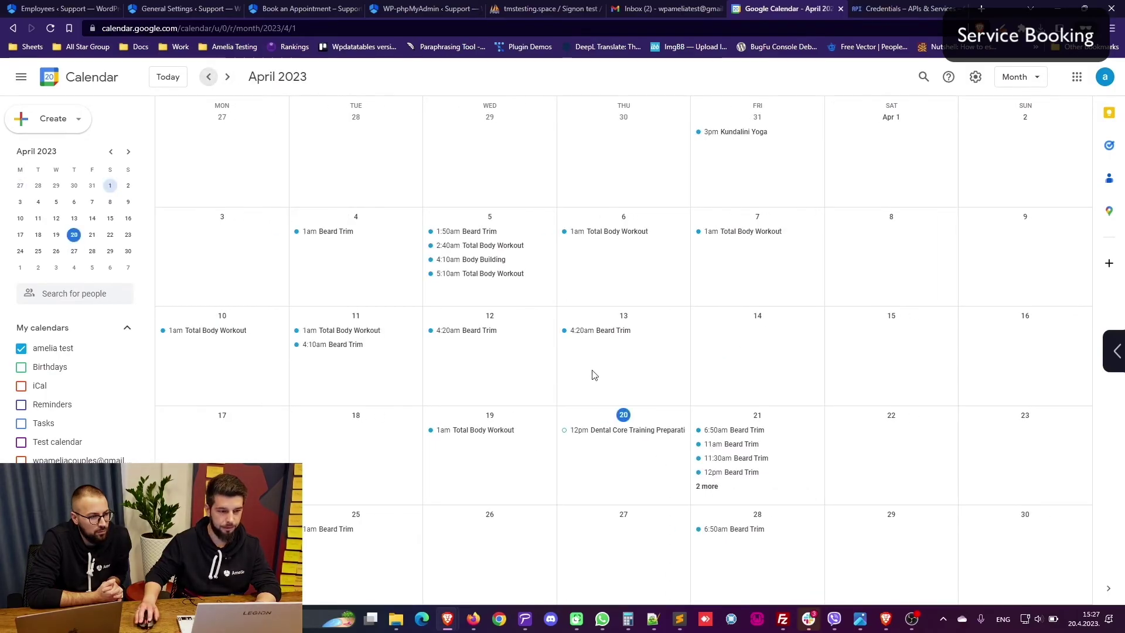
click(729, 460)
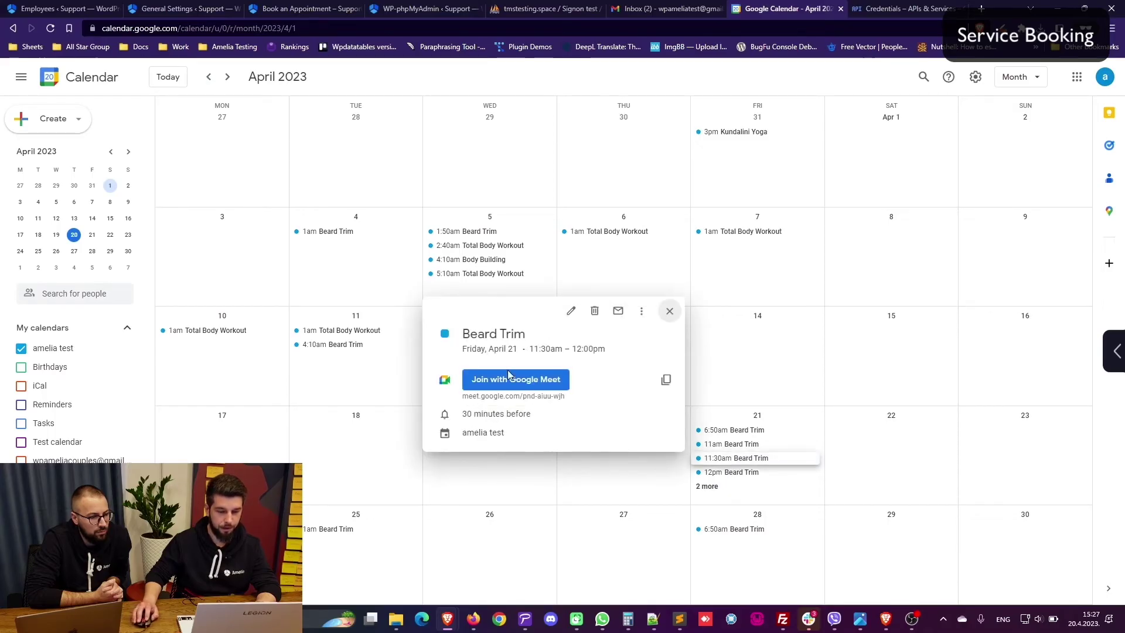
click(183, 7)
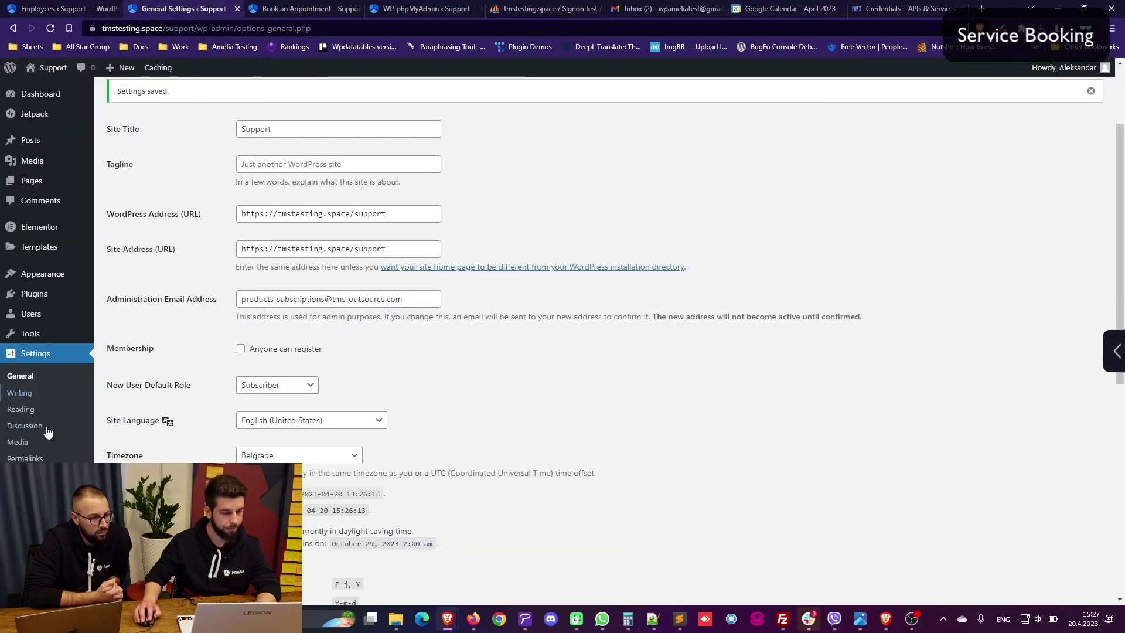
Step: Start the Google Calendar event description with the %customer_full_name% placeholder
mouse_move(48, 518)
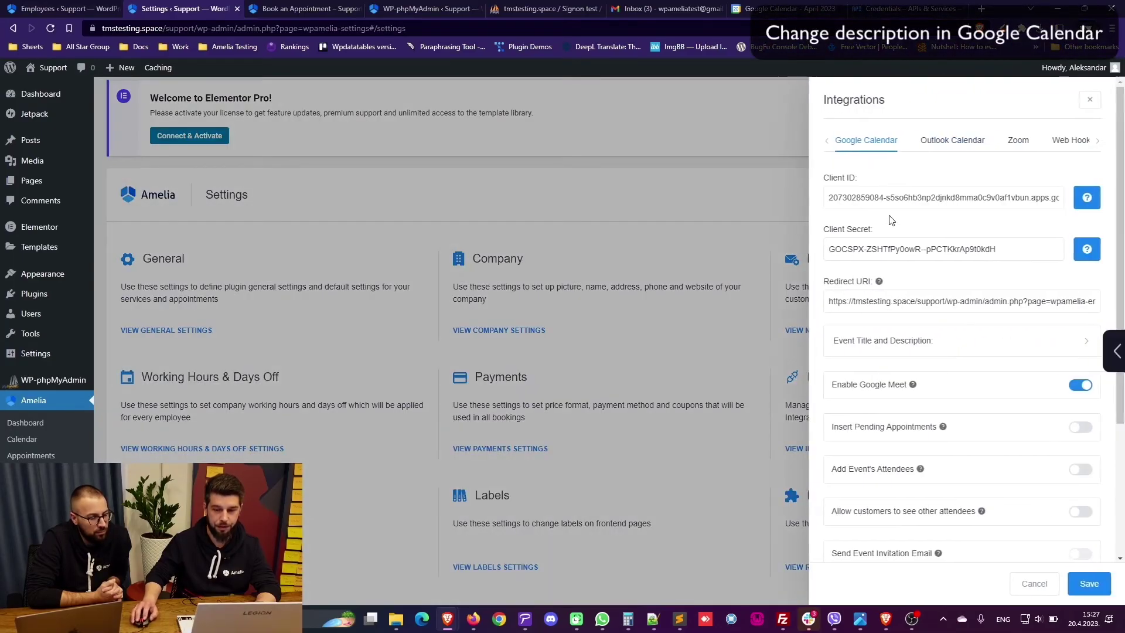
click(944, 346)
scroll(944, 346, down, 2)
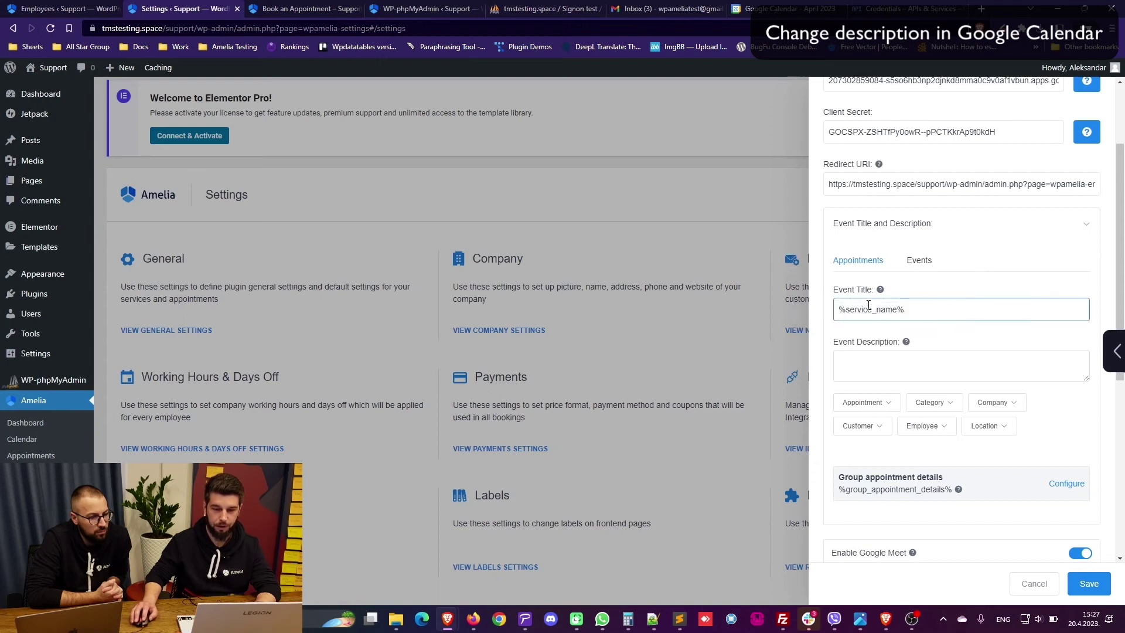
click(864, 355)
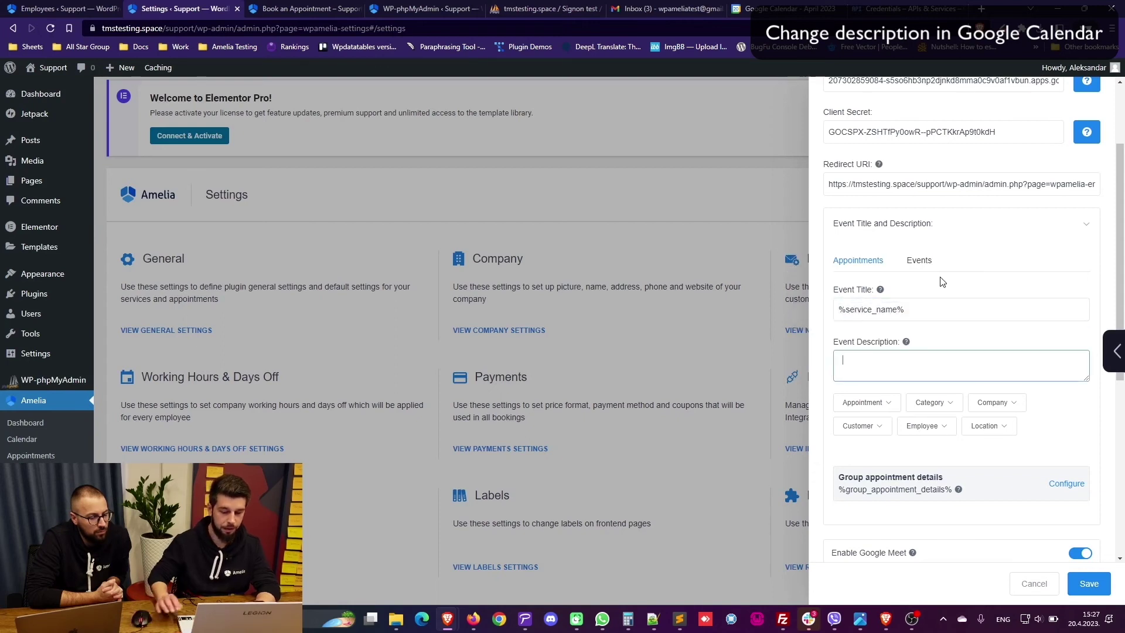
click(858, 426)
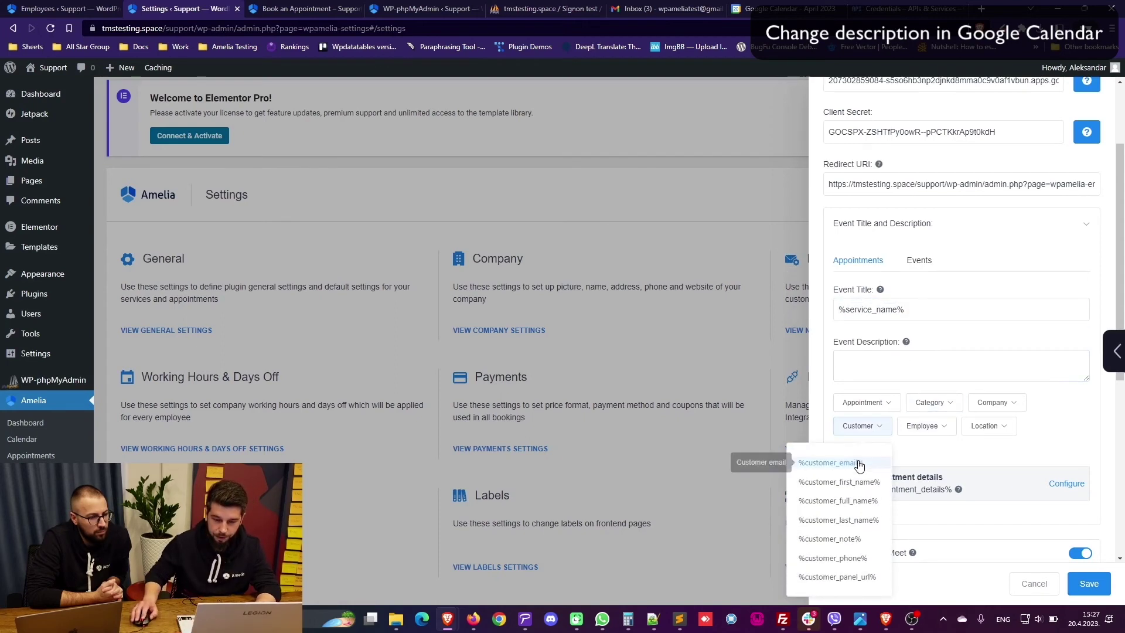
click(849, 482)
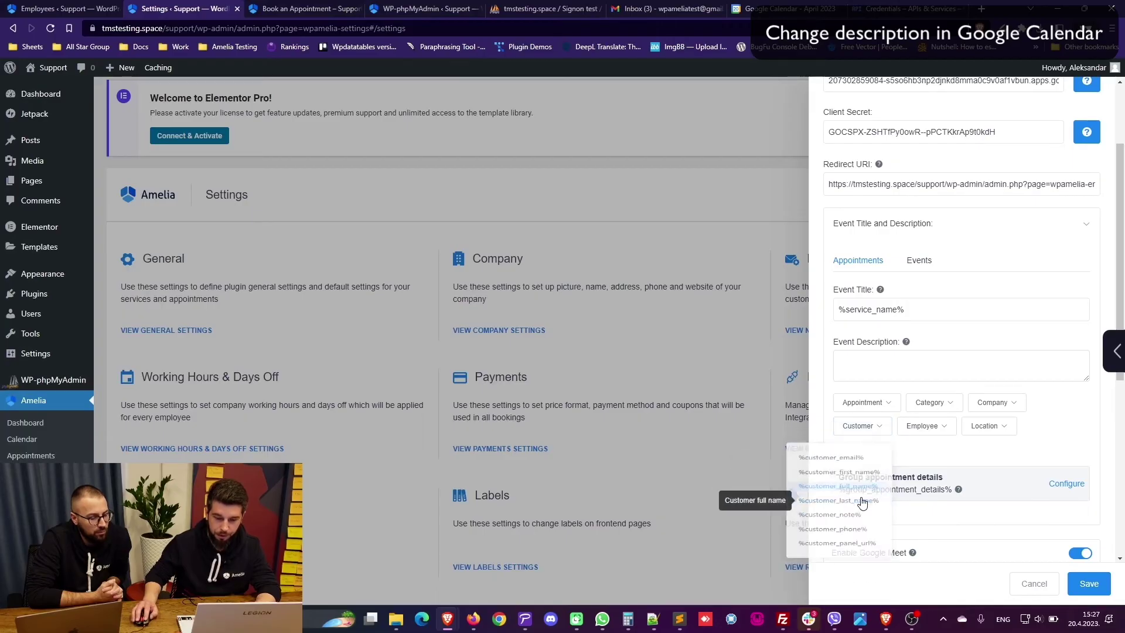
click(935, 364)
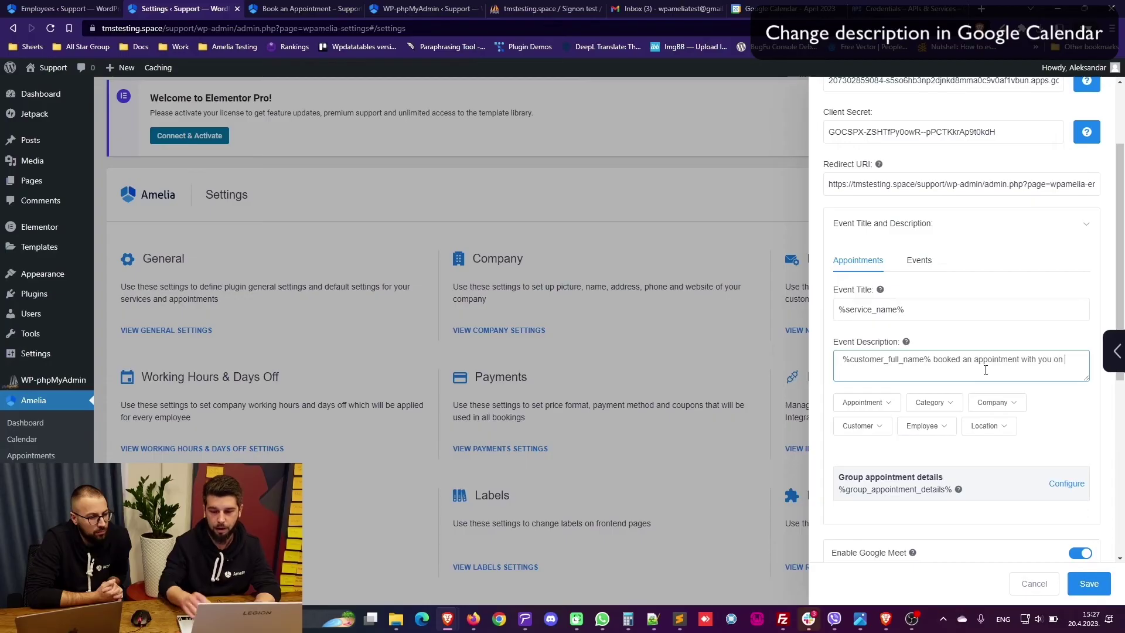
Step: Append %initial_appointment_date_time% to the event description and save the integration settings
click(863, 402)
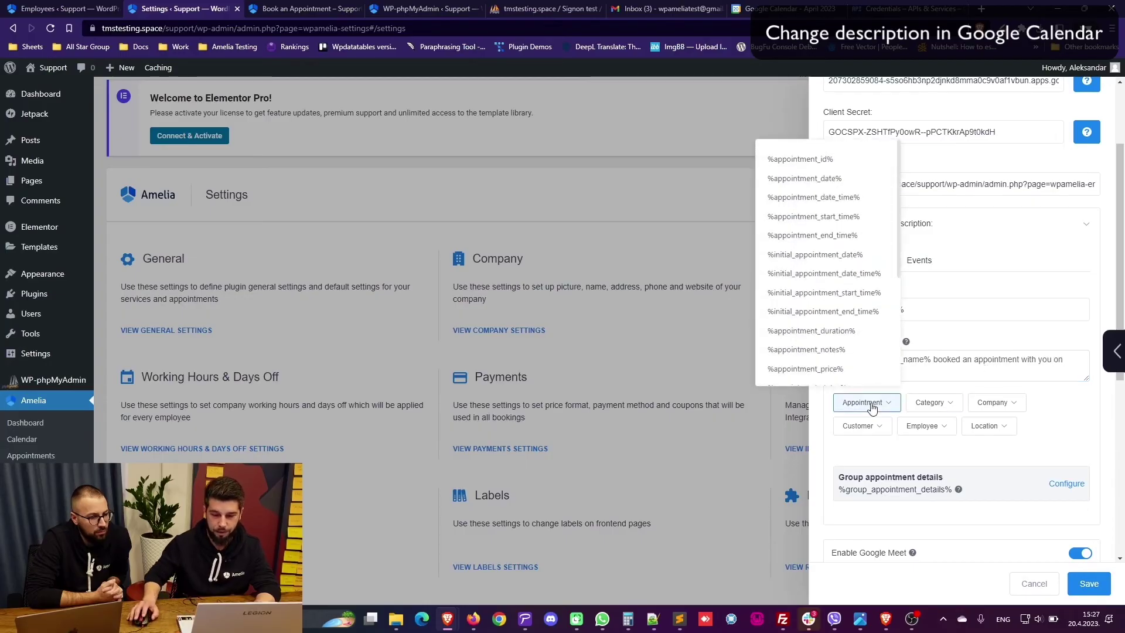
click(850, 275)
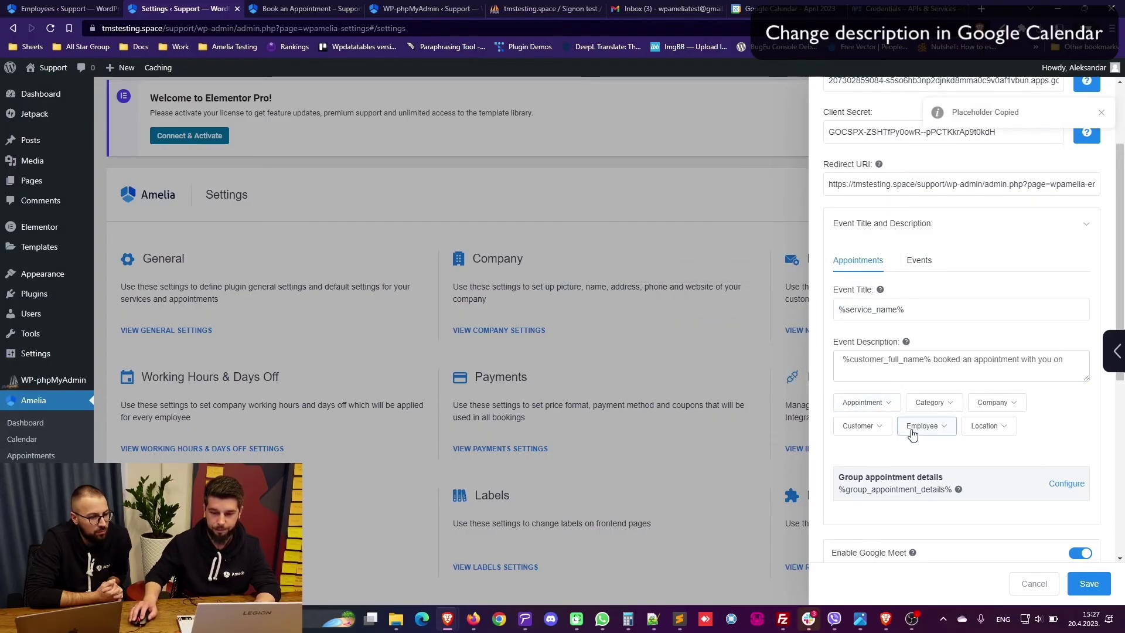
click(888, 406)
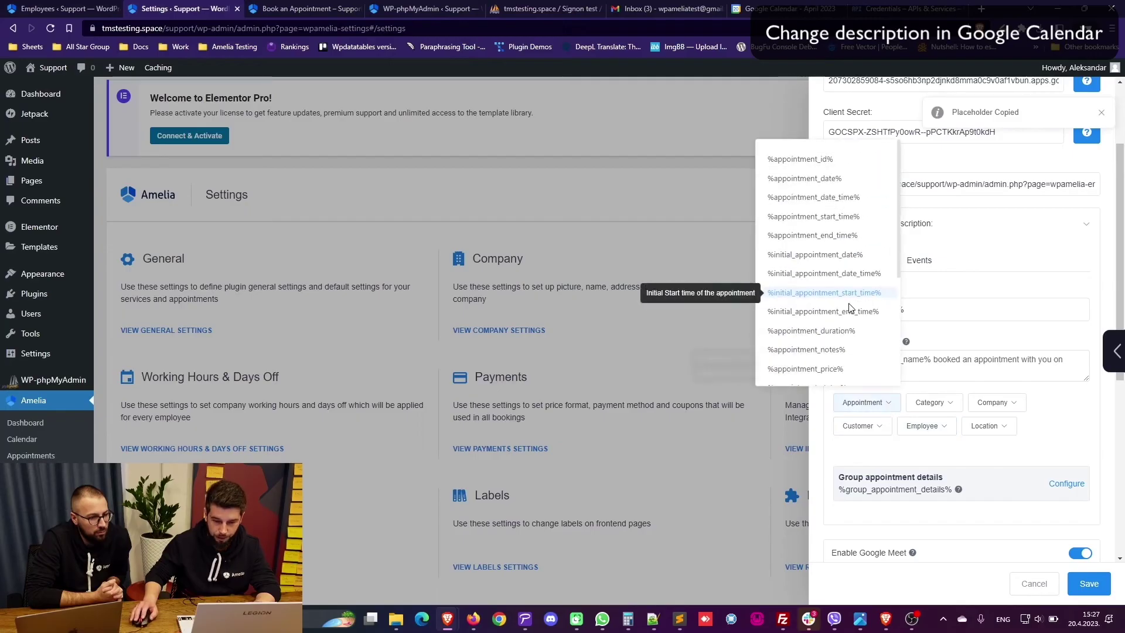
click(834, 218)
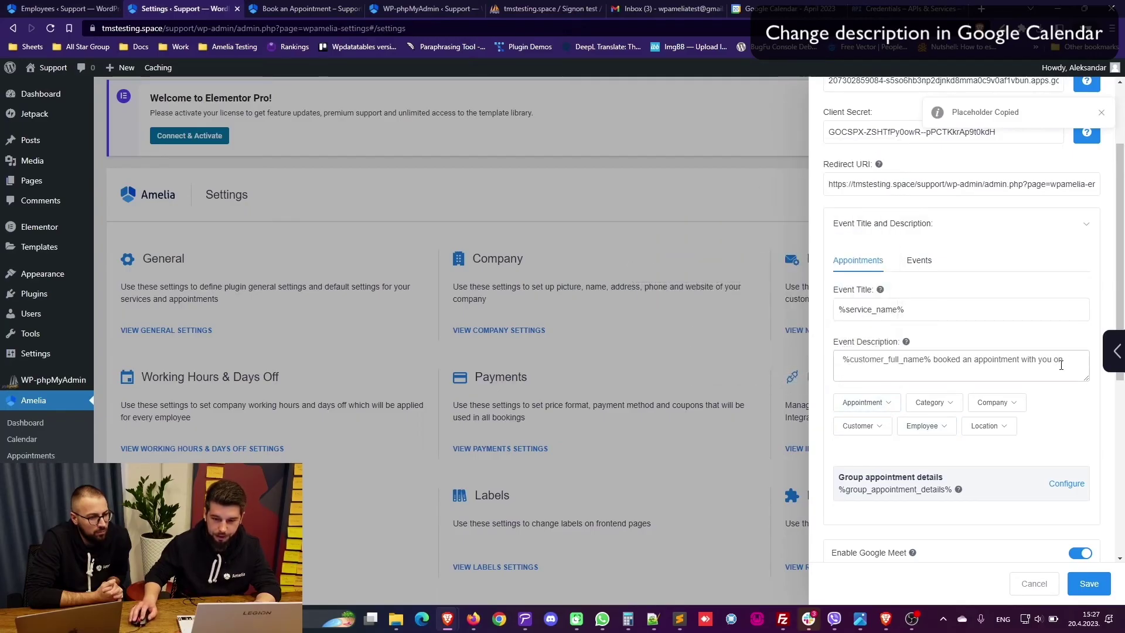
click(1079, 359)
click(1088, 584)
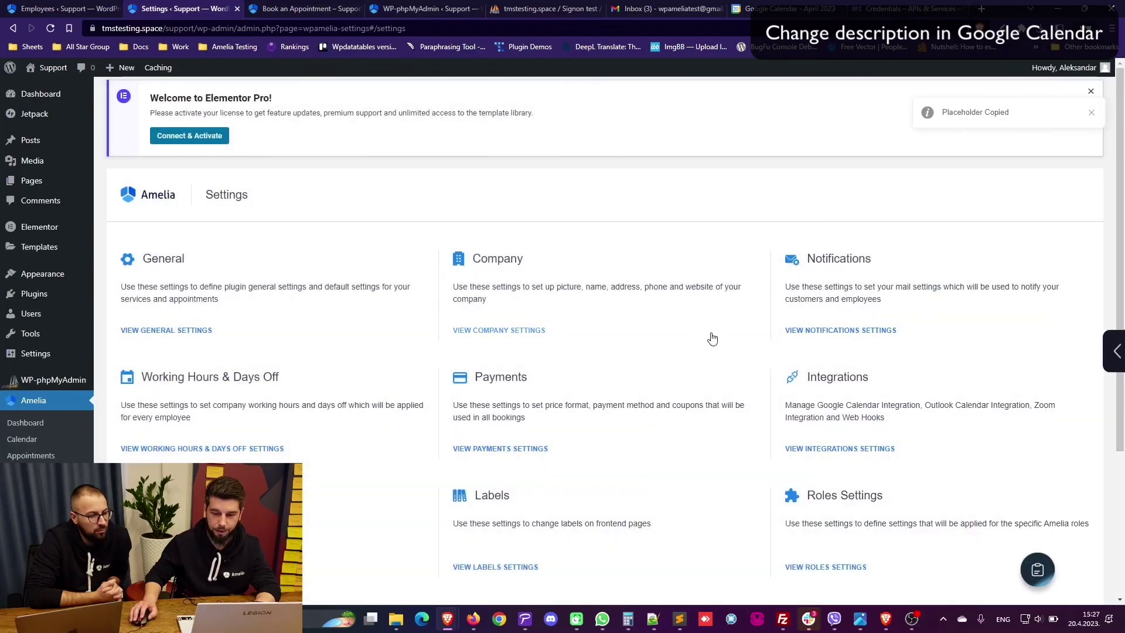
Step: Pick April 20 and the 4:30 PM slot on the booking page, then continue
click(311, 8)
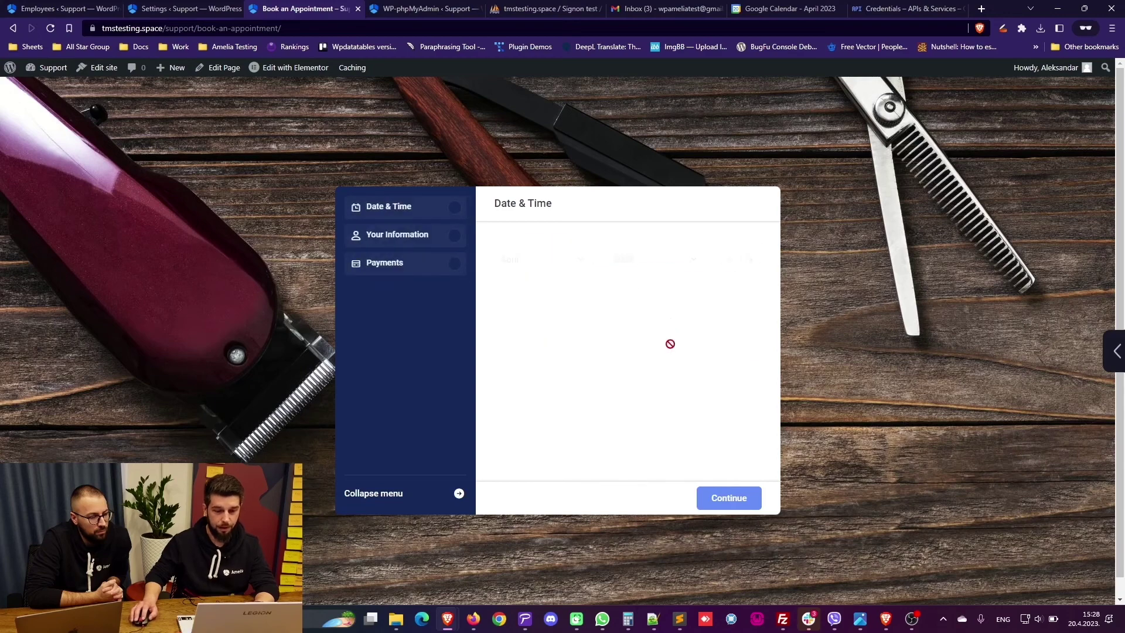
click(753, 7)
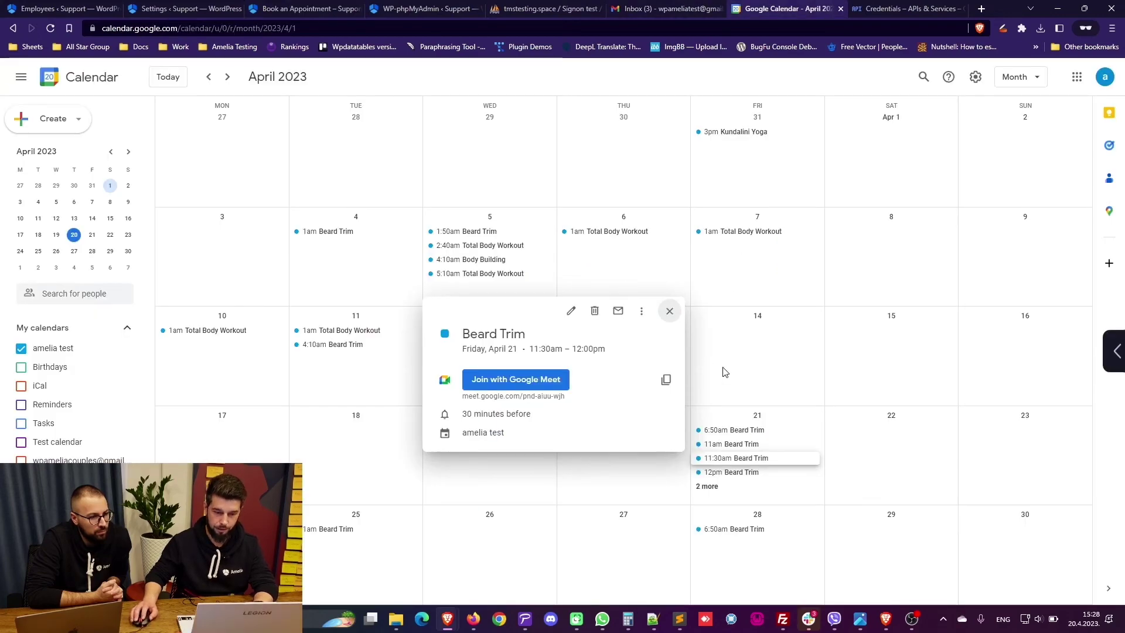
click(669, 315)
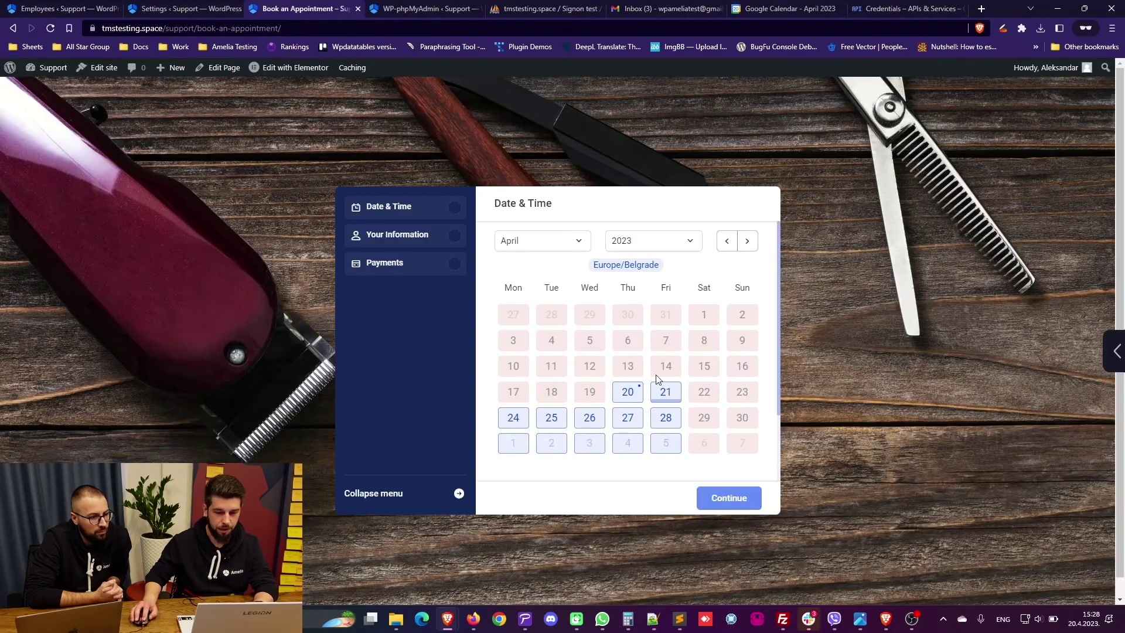
click(626, 390)
click(639, 456)
click(717, 496)
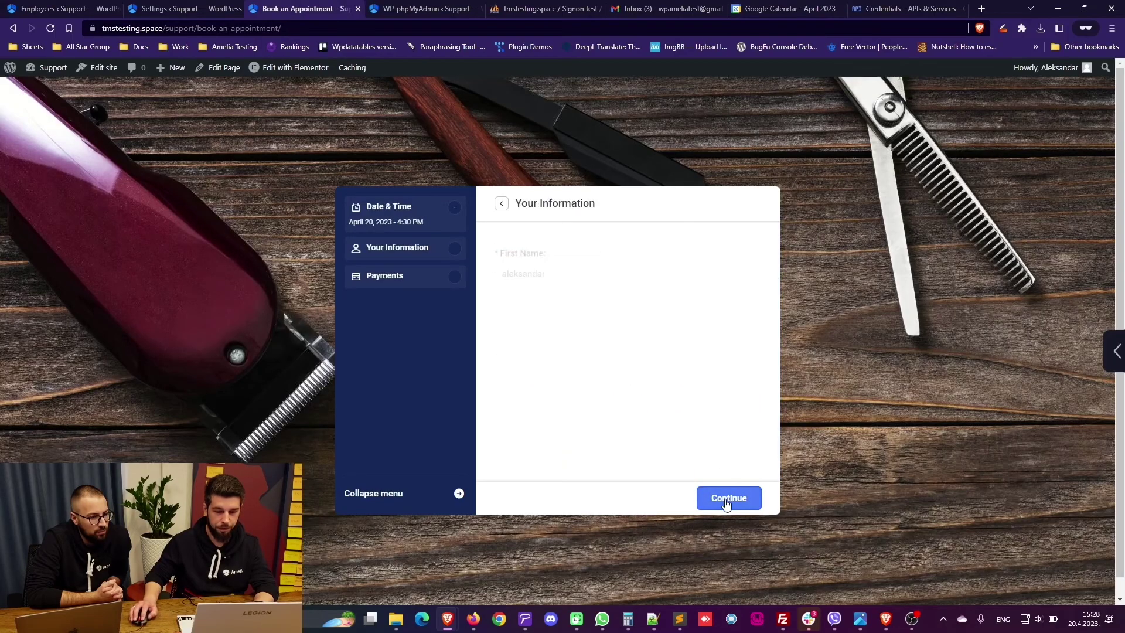
Step: Enter the test customer's first name, last name and email, proceed to payment, and view Google Calendar
double_click(546, 257)
text(Jane)
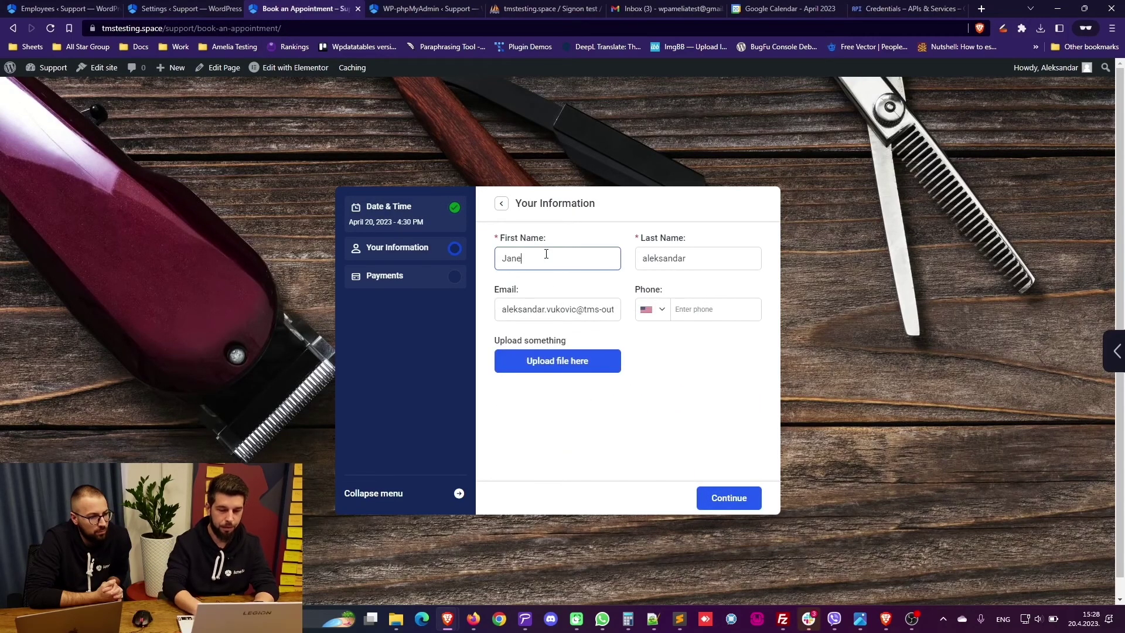
key(Tab)
text(Doe)
key(Tab)
text(jan)
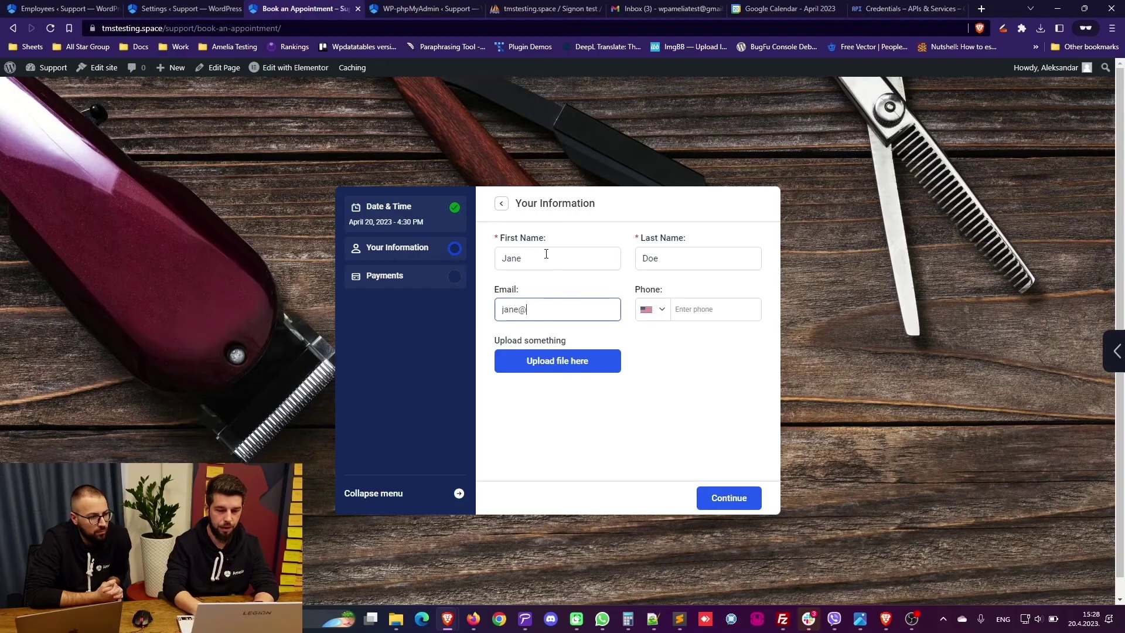
click(728, 500)
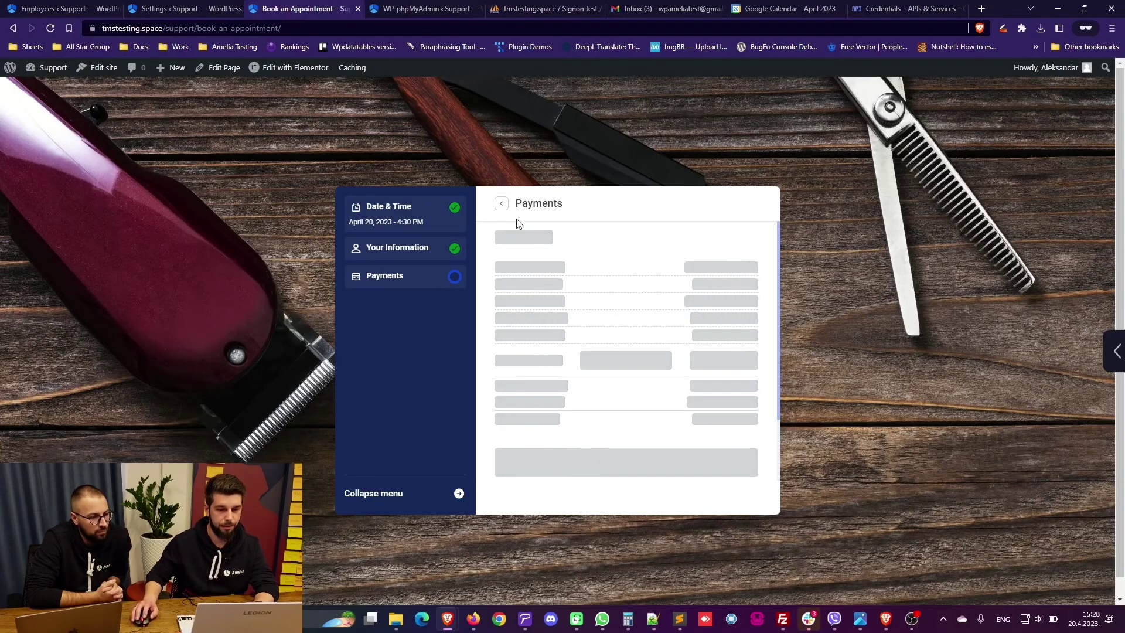
click(763, 6)
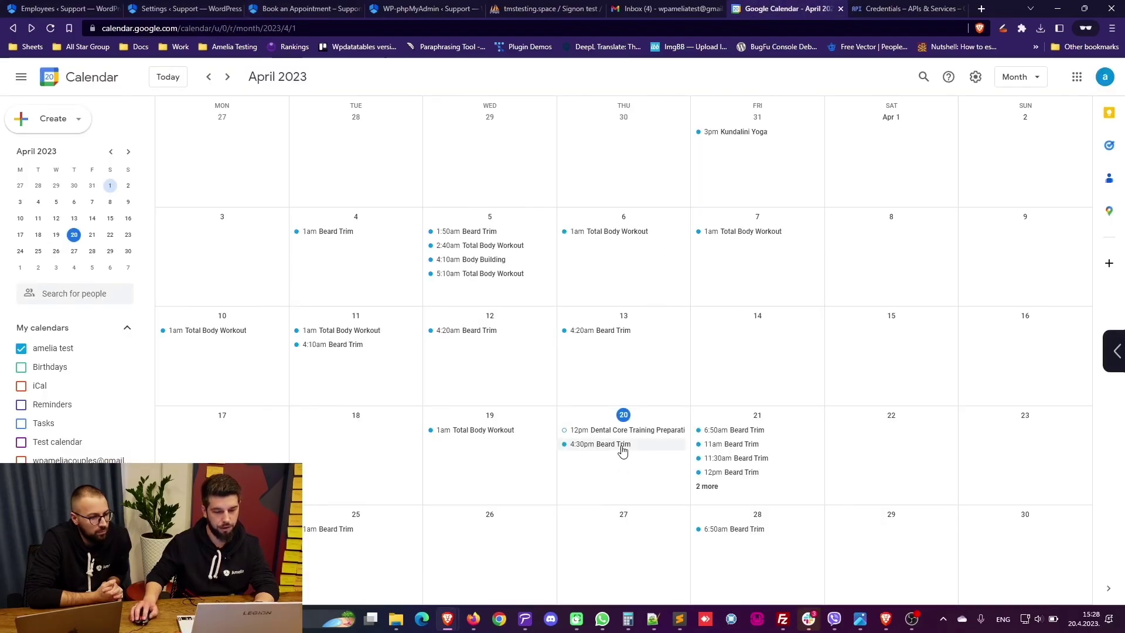
Step: Open the April 20 4:30pm Beard Trim event and highlight the customer name, date and time in its description
click(622, 451)
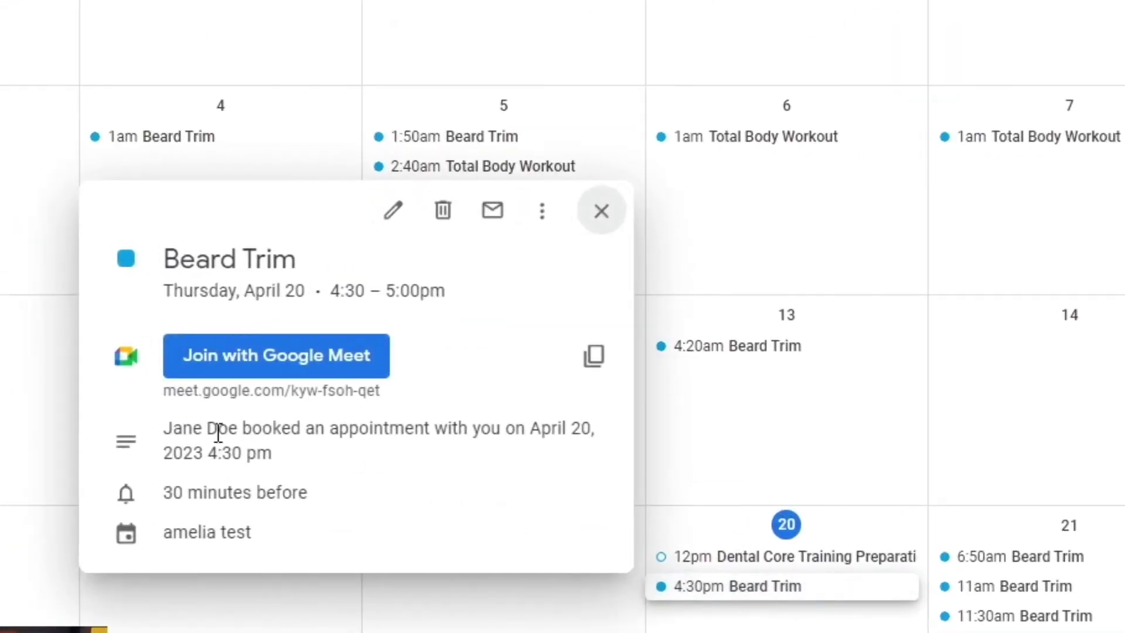
drag(164, 430, 249, 431)
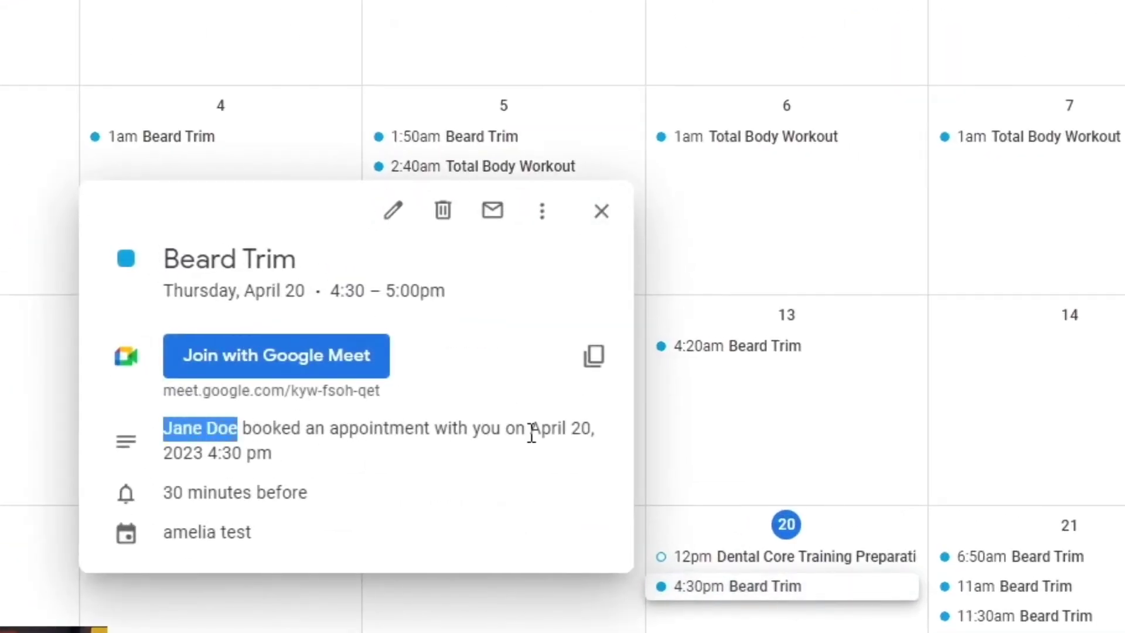
click(560, 433)
drag(561, 432, 576, 430)
drag(205, 453, 252, 451)
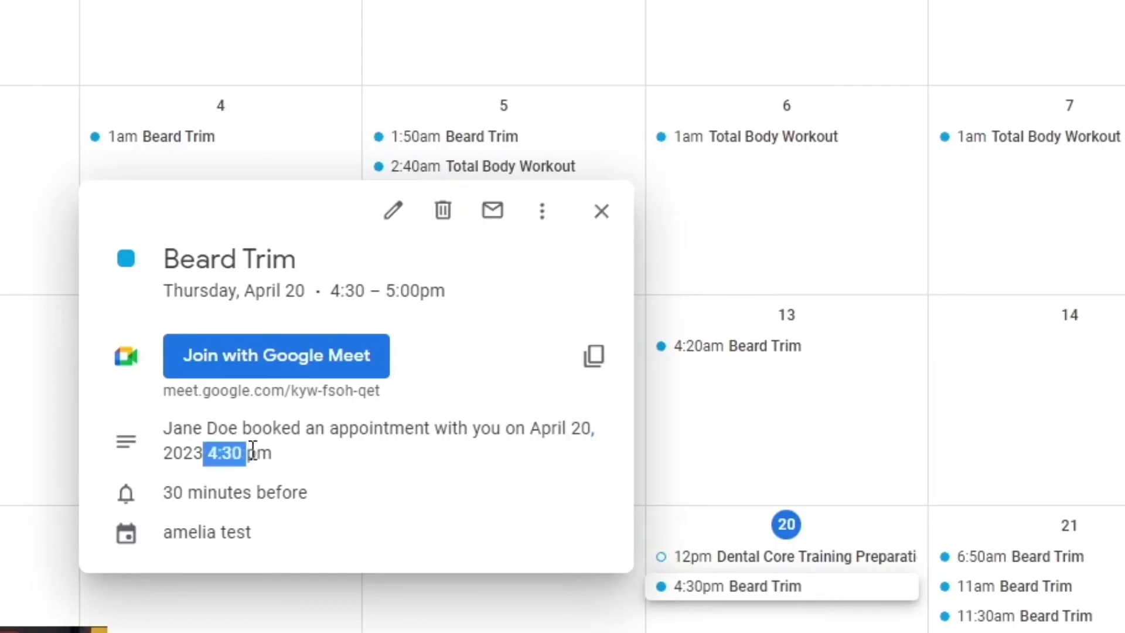